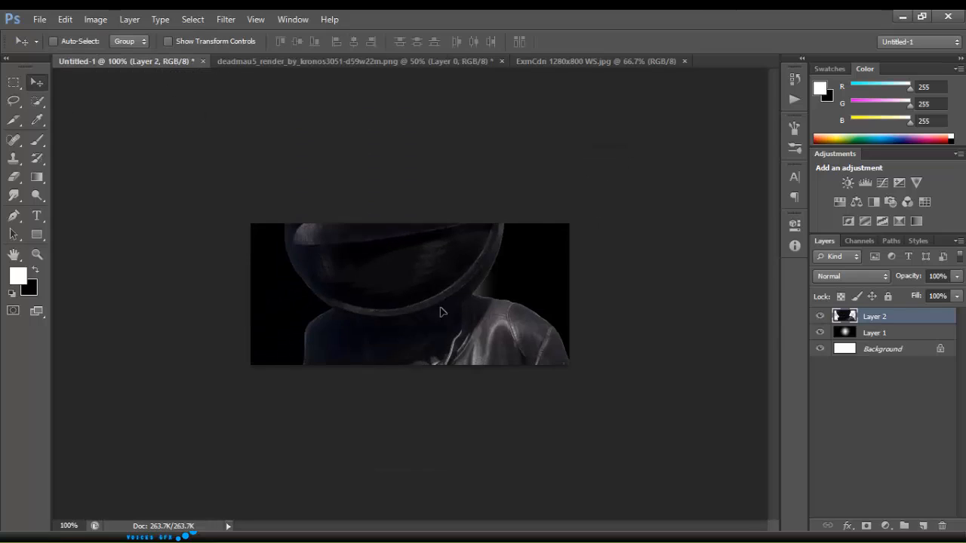
# Scale the deadmau5 render on Layer 2 down to about 38.5% and centre it over the white glow.
pyautogui.hotkey('ctrl', 't')
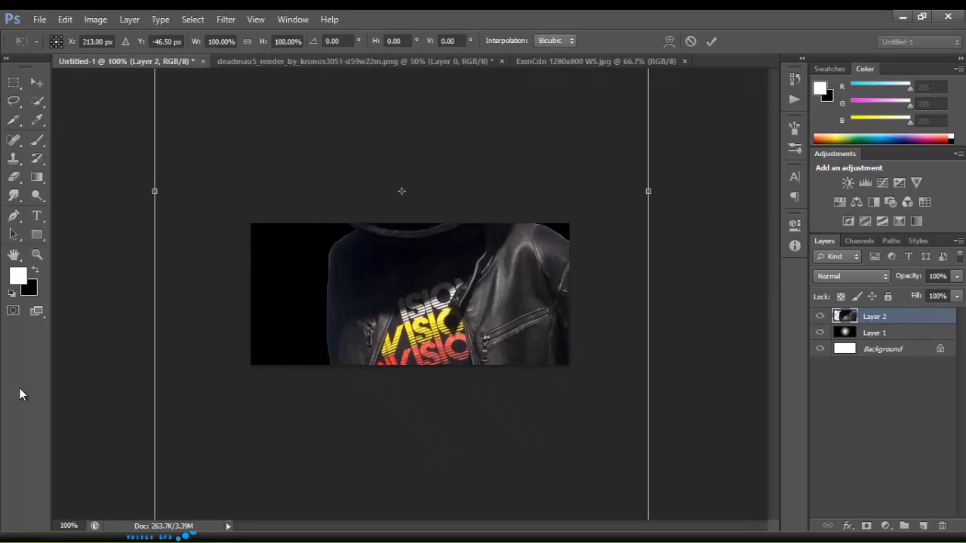
pyautogui.hotkey('ctrl', '0')
pyautogui.moveTo(559, 443); pyautogui.dragTo(473, 322)
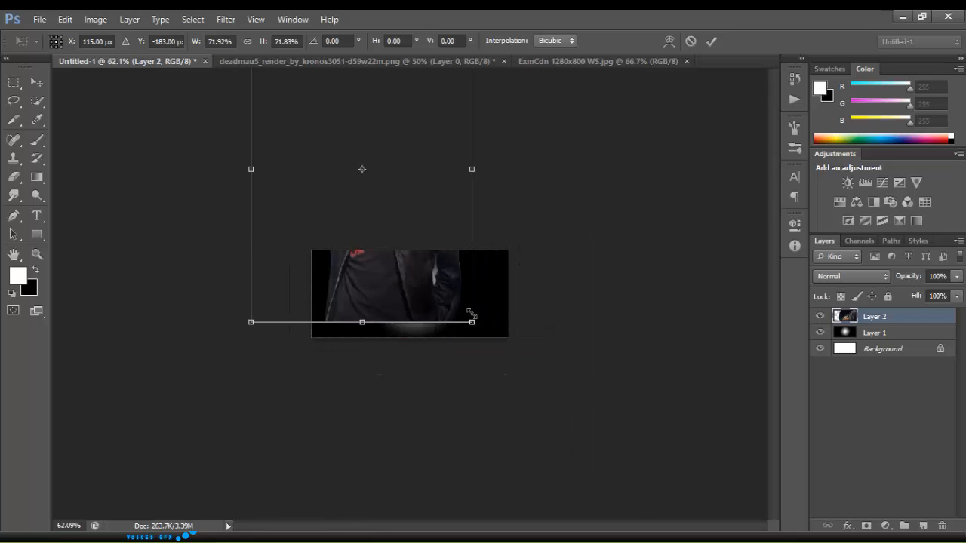
pyautogui.moveTo(438, 285); pyautogui.dragTo(500, 404)
pyautogui.moveTo(531, 150); pyautogui.dragTo(427, 292)
pyautogui.moveTo(386, 344); pyautogui.dragTo(434, 255)
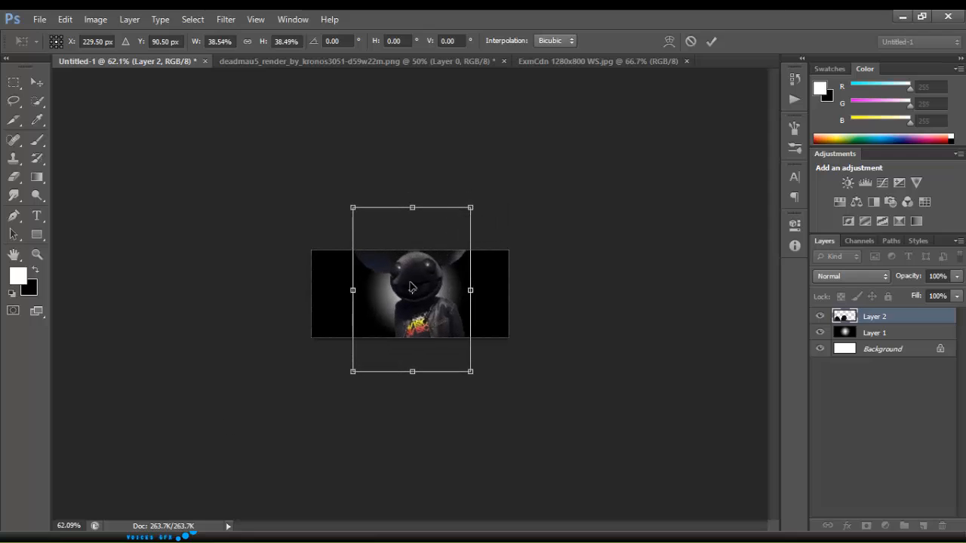
pyautogui.write('100')
pyautogui.press('Return')
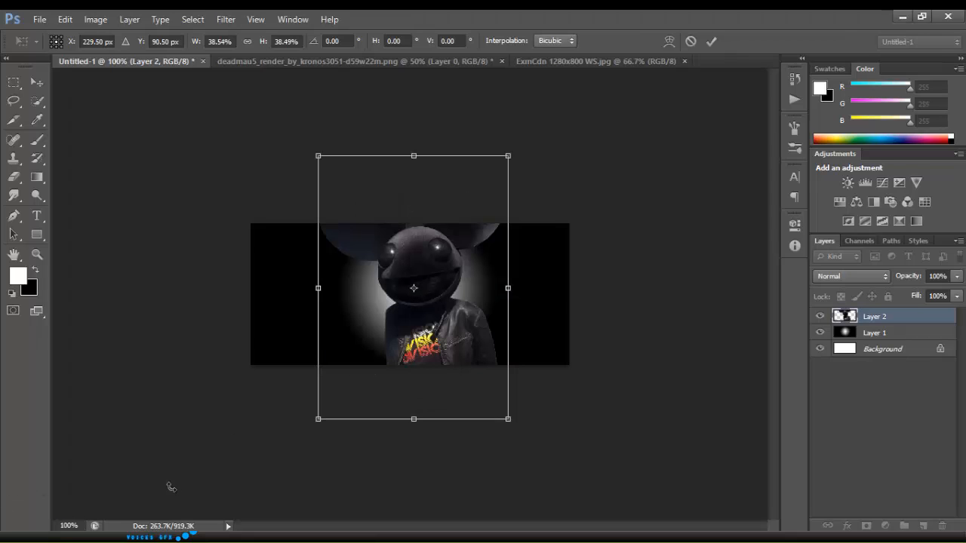
pyautogui.moveTo(419, 336)
pyautogui.mouseDown()
pyautogui.moveTo(417, 344)
pyautogui.moveTo(416, 329)
pyautogui.mouseUp()
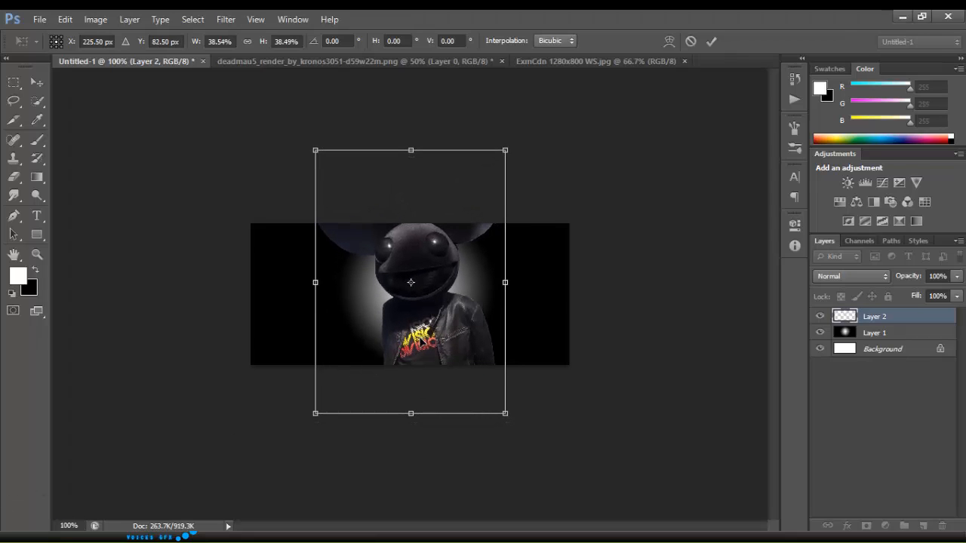
pyautogui.press('Return')
# Copy the ExmCdn 1280x800 WS wallpaper into Untitled-1, position its blue flare at the canvas's right edge, and move its layer beneath Layer 1.
pyautogui.click(597, 61)
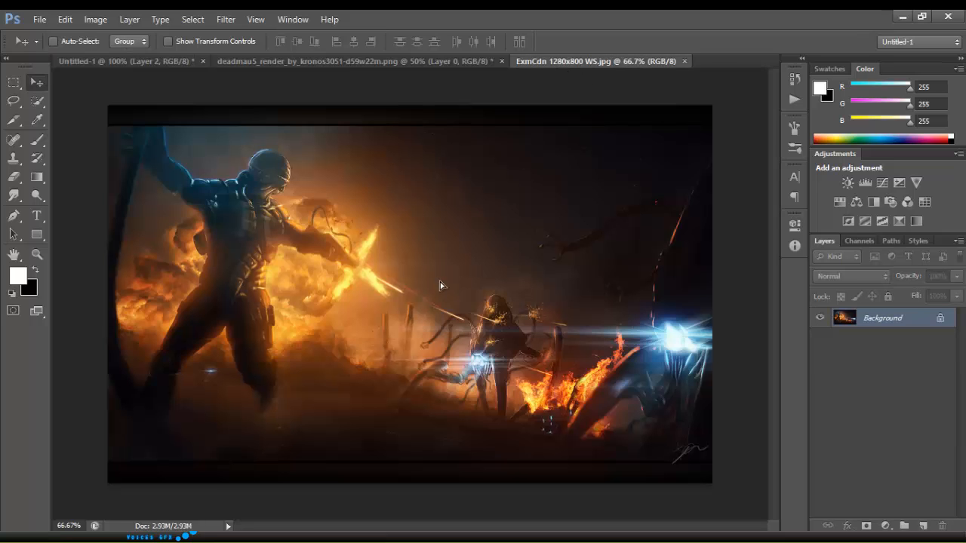
pyautogui.moveTo(151, 64); pyautogui.dragTo(509, 335)
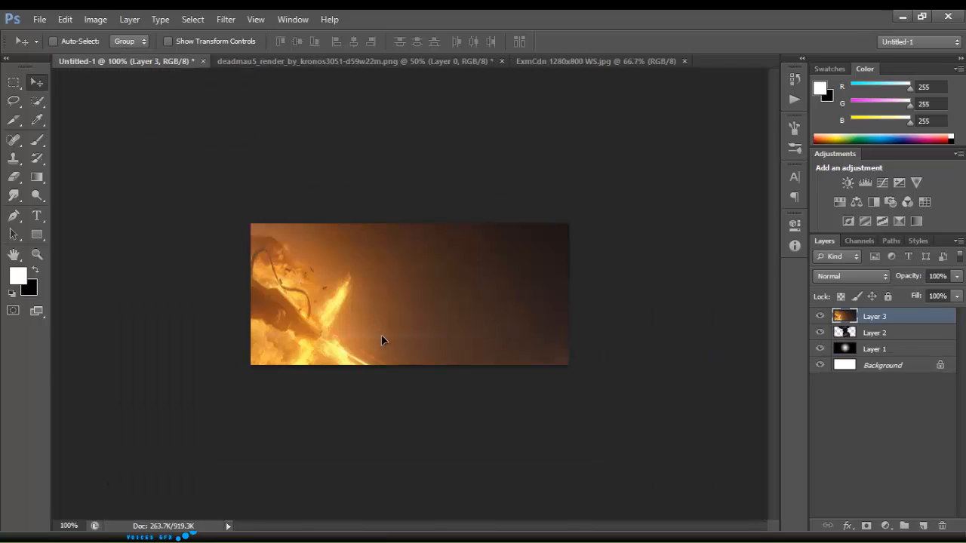
pyautogui.moveTo(381, 336); pyautogui.dragTo(481, 233)
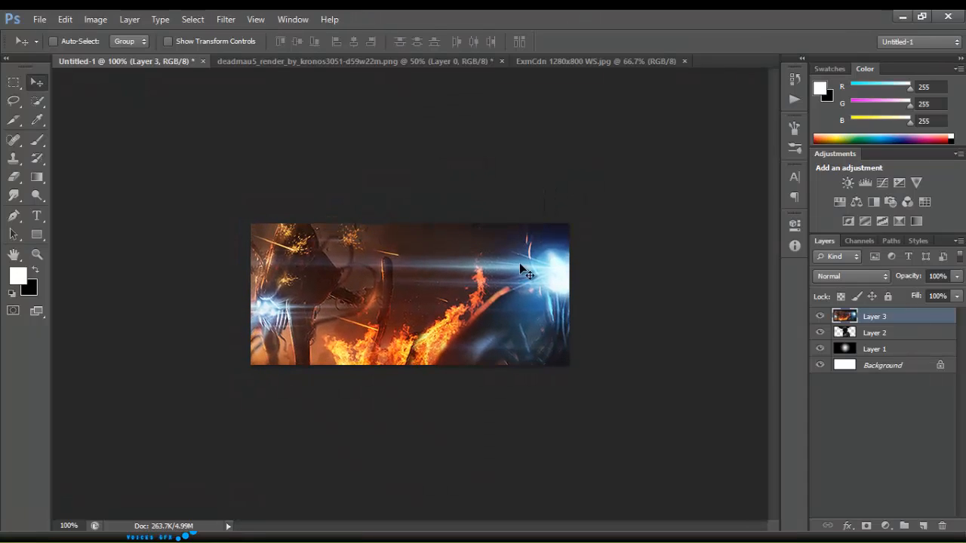
pyautogui.moveTo(868, 341); pyautogui.dragTo(866, 350)
# Set the blend mode of the white glow on Layer 1 to Screen.
pyautogui.click(874, 333)
pyautogui.click(852, 276)
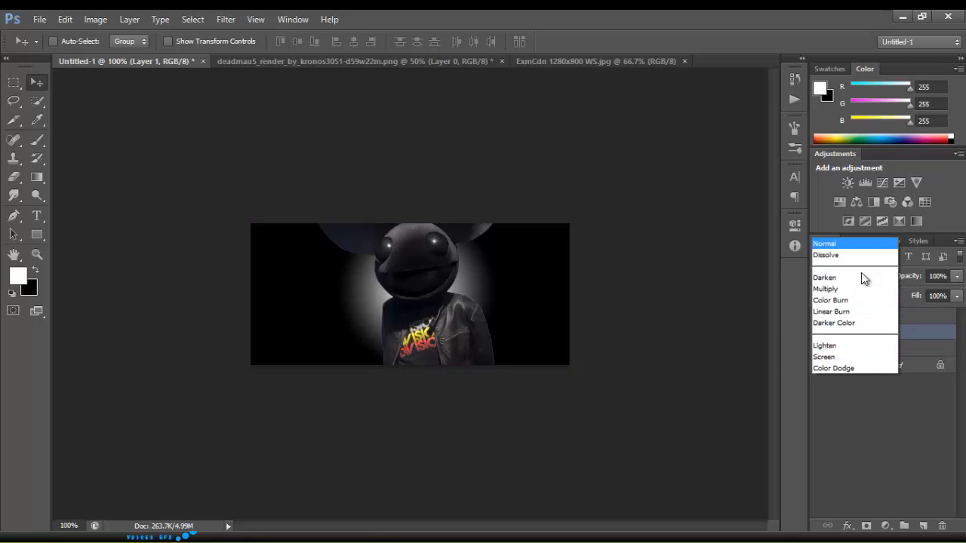
pyautogui.click(862, 123)
pyautogui.hotkey('shift', '+')
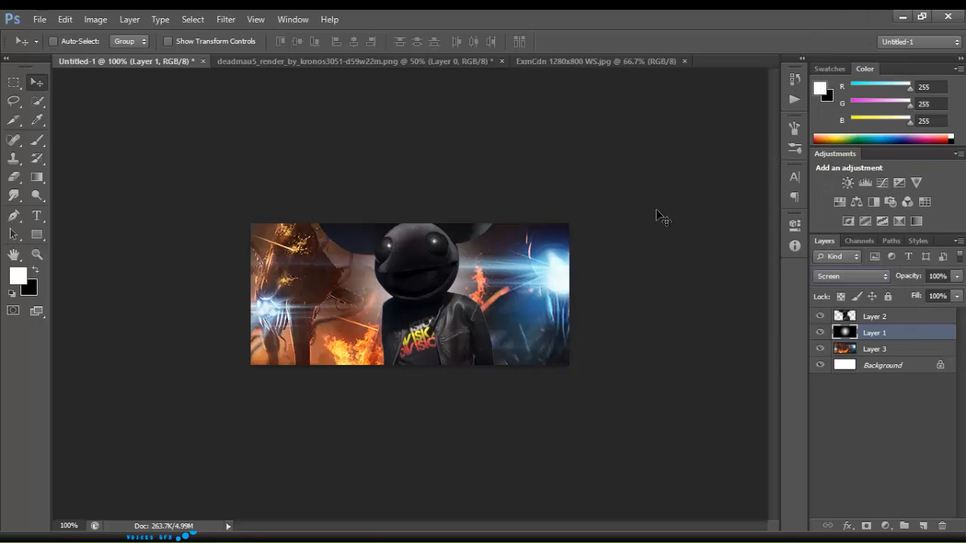
# Shift the wallpaper on Layer 3 about 10 px up and to the right behind the render.
pyautogui.click(863, 346)
pyautogui.moveTo(662, 339)
pyautogui.mouseDown()
pyautogui.moveTo(679, 328)
pyautogui.moveTo(675, 307)
pyautogui.moveTo(672, 329)
pyautogui.mouseUp()
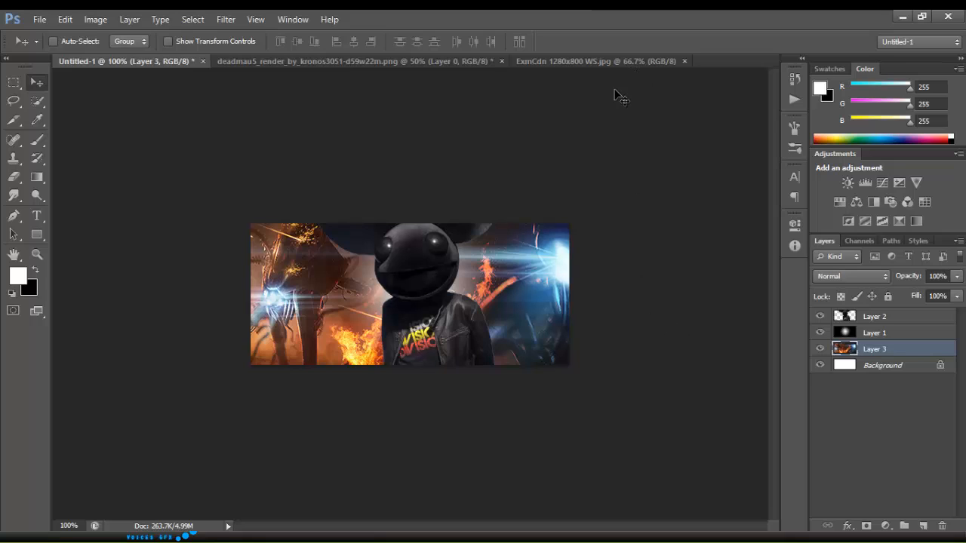
pyautogui.rightClick(469, 111)
pyautogui.click(731, 285)
# Add a layer above the render, darken the canvas edges with a soft 137 px black brush, and hide that layer.
pyautogui.click(869, 319)
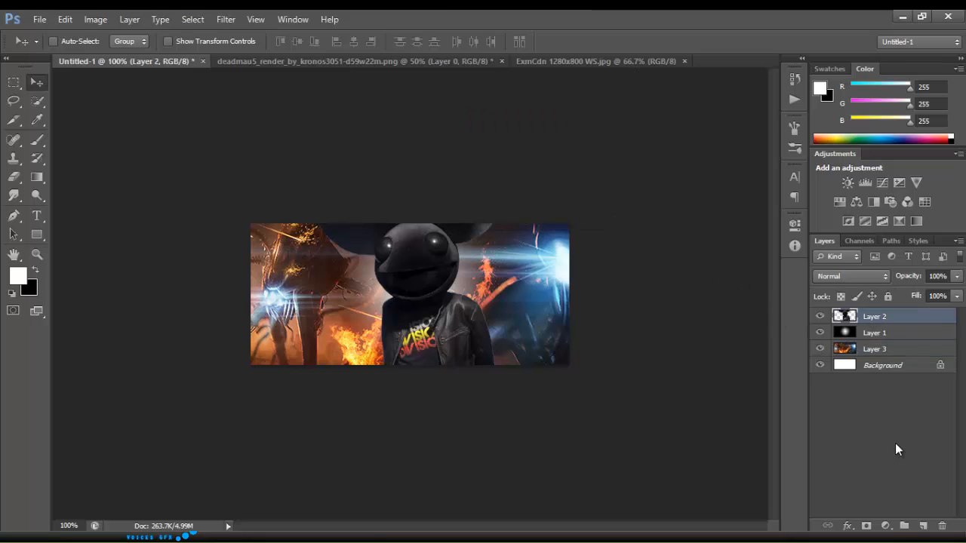
pyautogui.click(923, 527)
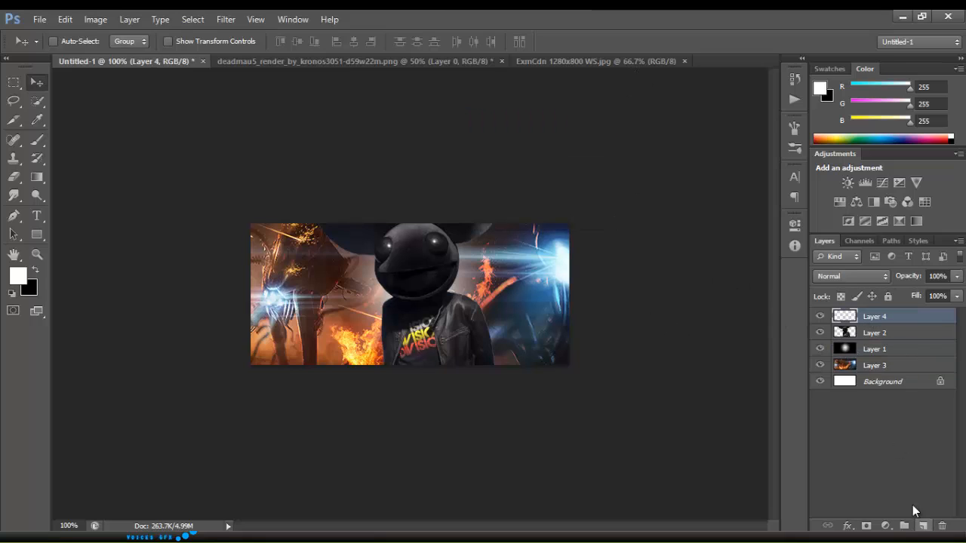
pyautogui.click(37, 140)
pyautogui.click(35, 270)
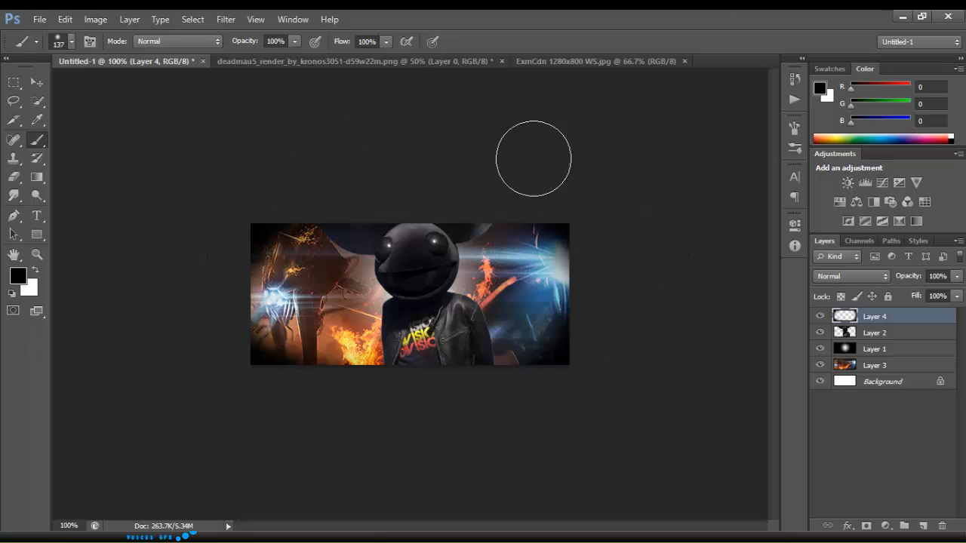
pyautogui.click(819, 317)
# Select Layer 2, switch to File Explorer, and open the TEXTURE folder inside Sexy Resources.
pyautogui.click(872, 333)
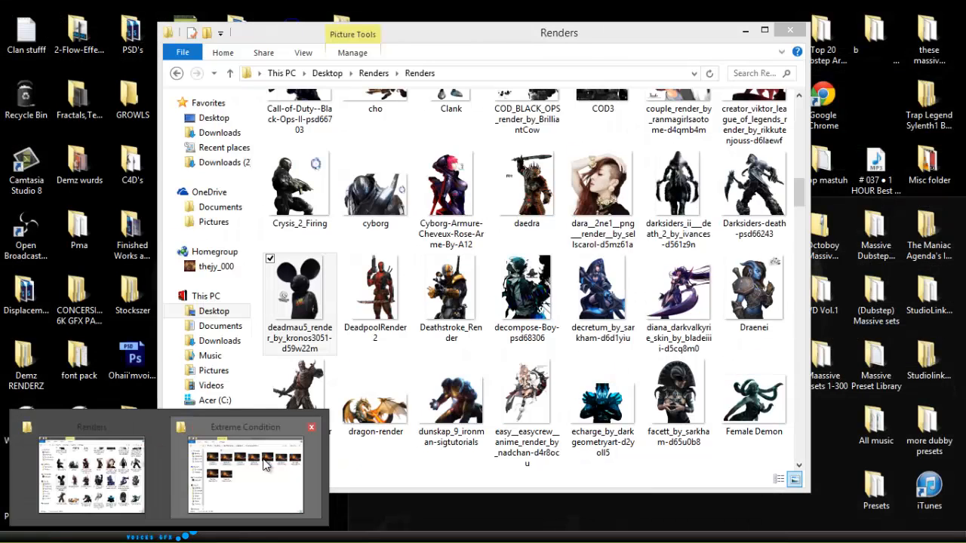
pyautogui.click(243, 462)
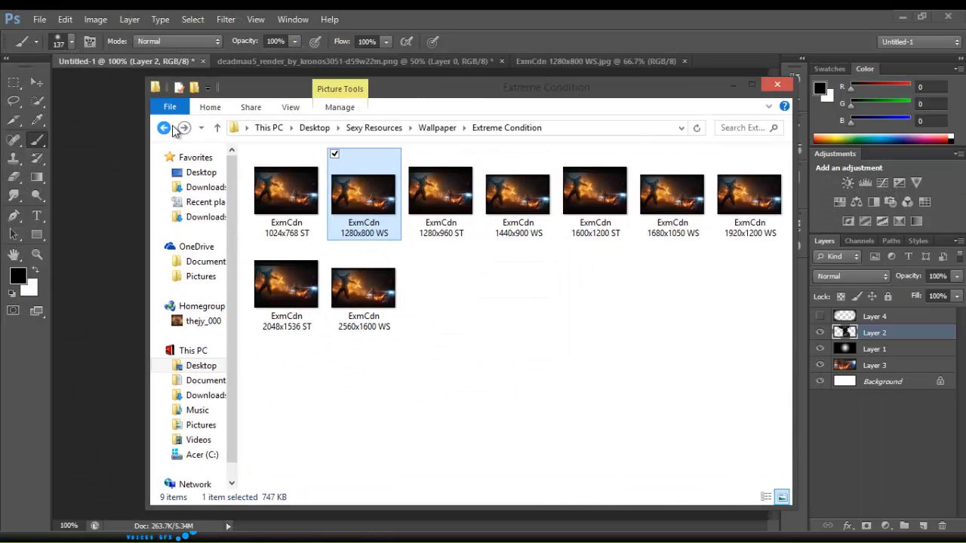
pyautogui.click(164, 128)
pyautogui.scroll(-8, 446, 367)
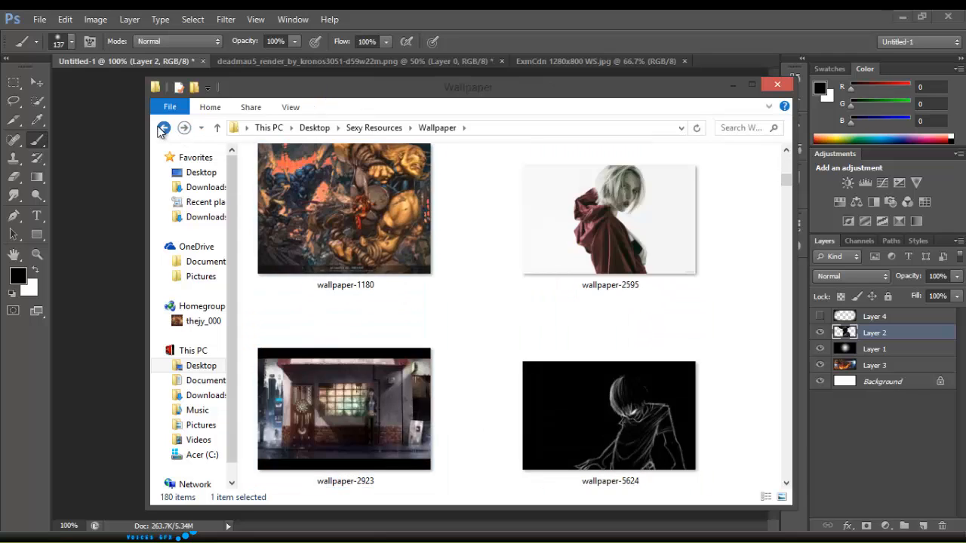
pyautogui.click(160, 129)
pyautogui.click(316, 301)
pyautogui.scroll(-2, 316, 301)
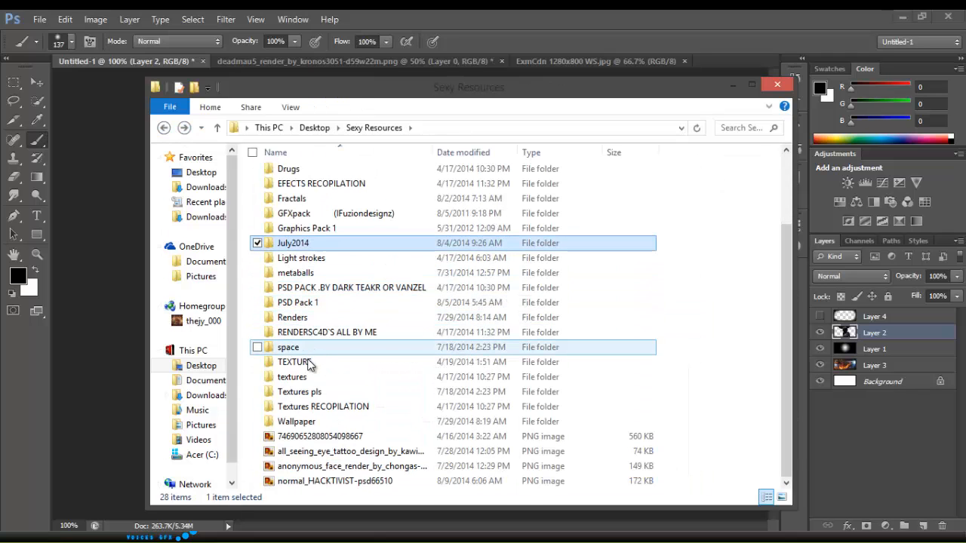
pyautogui.doubleClick(310, 365)
# Place the jellyfish diver image PXFORUM 600 USERS (25) into the composition above Layer 2.
pyautogui.click(438, 287)
pyautogui.scroll(-7, 428, 312)
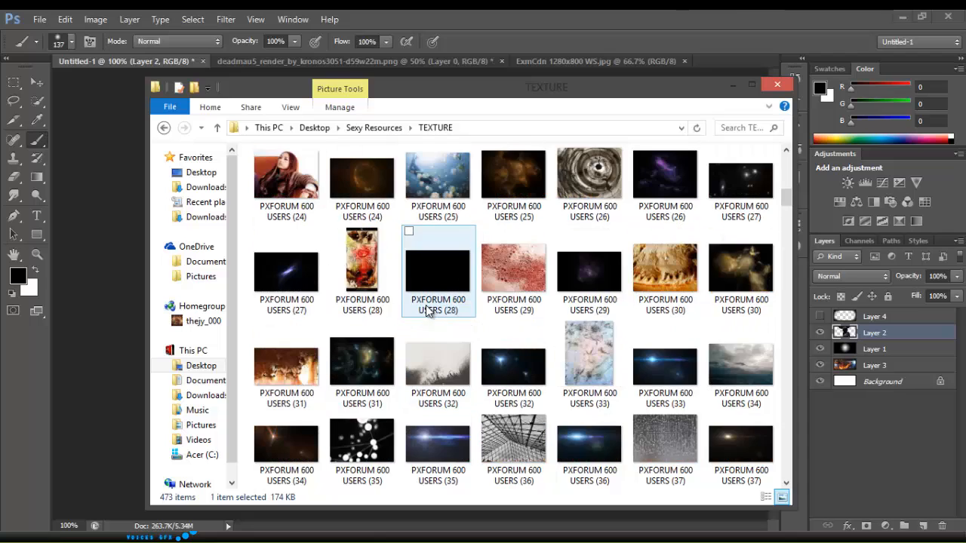
pyautogui.scroll(3, 428, 312)
pyautogui.moveTo(436, 361); pyautogui.dragTo(112, 260)
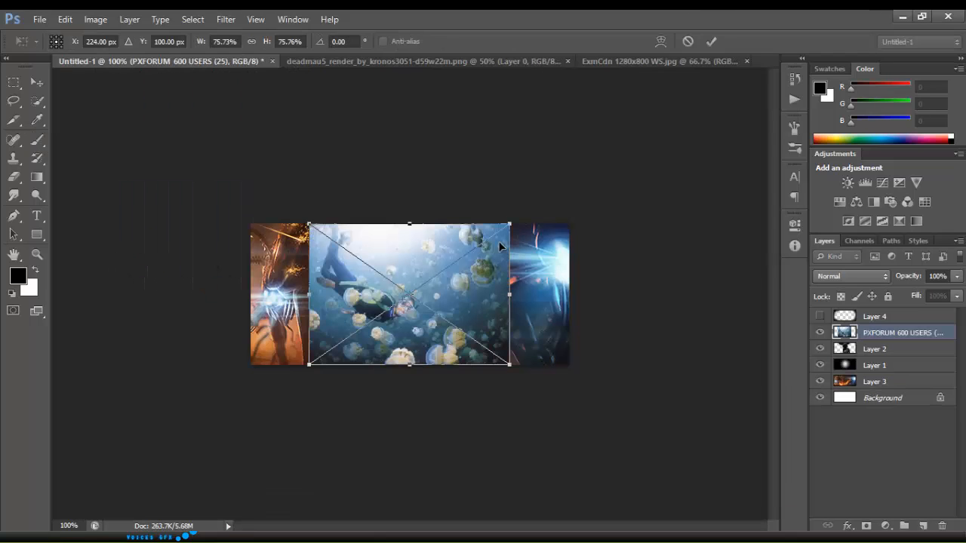
# Enlarge the placed jellyfish image until it covers the whole canvas and apply the placement.
pyautogui.moveTo(511, 224); pyautogui.dragTo(665, 115)
pyautogui.moveTo(569, 221)
pyautogui.mouseDown()
pyautogui.moveTo(453, 249)
pyautogui.moveTo(481, 242)
pyautogui.mouseUp()
pyautogui.press('Return')
# Rasterize the jellyfish smart object and shift it slightly up and to the left.
pyautogui.press('b')
pyautogui.click(496, 289)
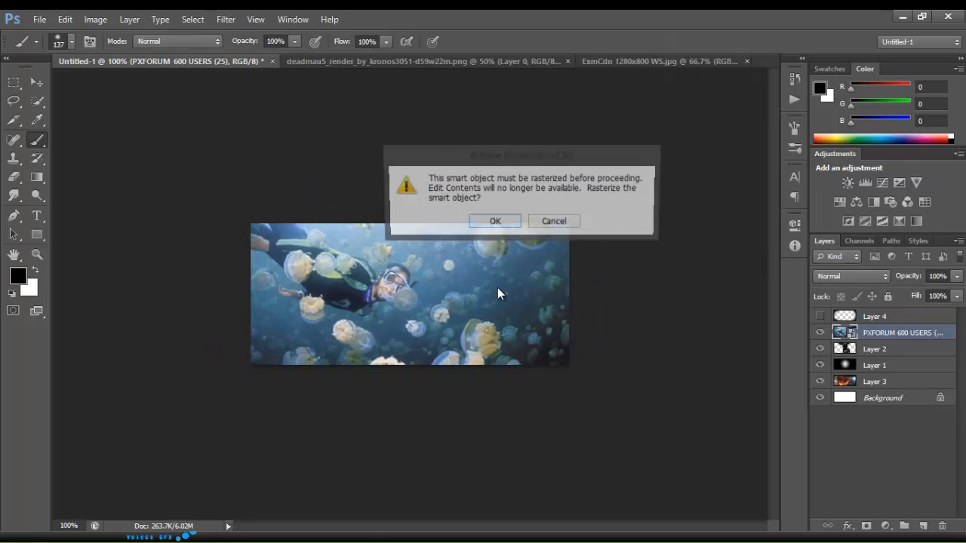
pyautogui.click(495, 222)
pyautogui.click(38, 83)
pyautogui.moveTo(412, 309); pyautogui.dragTo(406, 299)
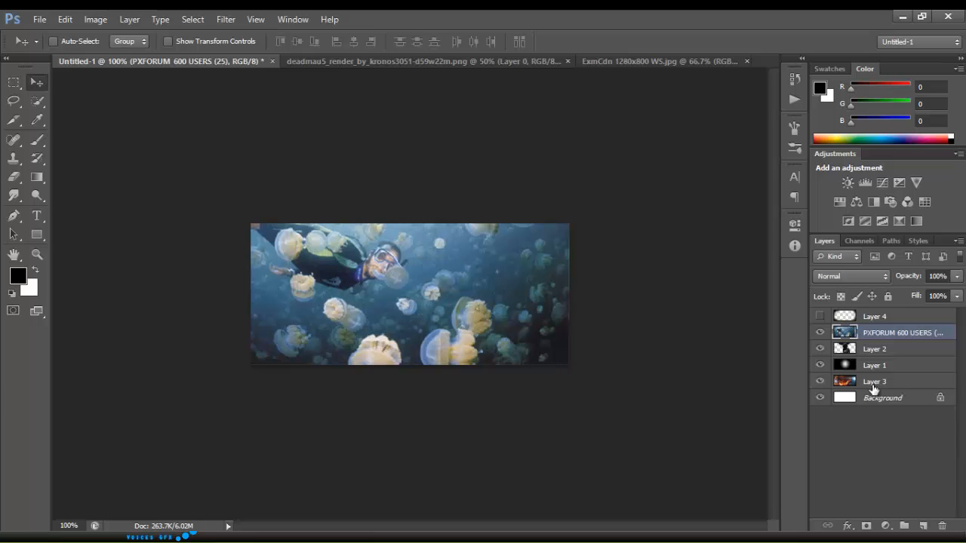
# Try several blend modes on the jellyfish layer, including Vivid Light, Linear Light and Linear Dodge, and settle on Lighten.
pyautogui.click(852, 276)
pyautogui.click(839, 191)
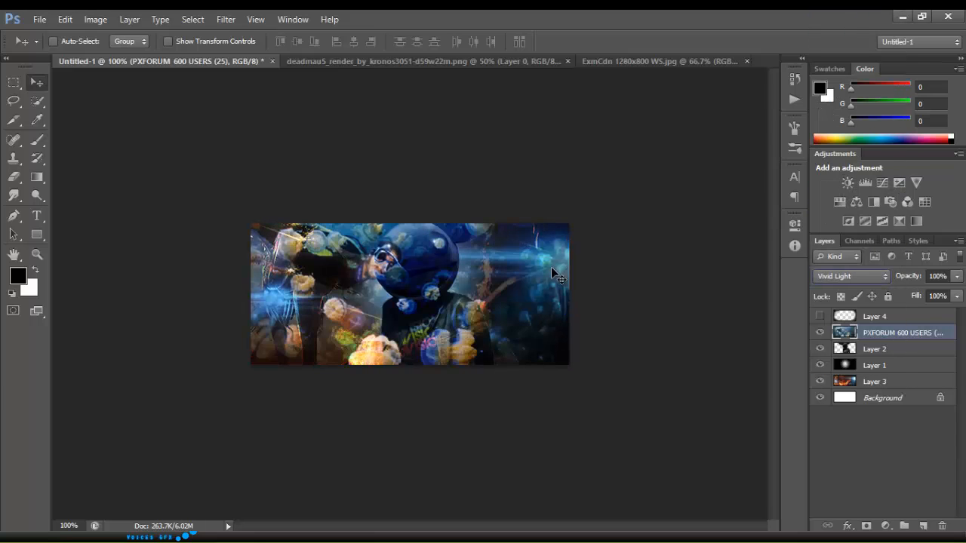
pyautogui.hotkey('shift', '+')
pyautogui.hotkey('shift', '+')
pyautogui.hotkey('shift', '+')
pyautogui.hotkey('shift', '+')
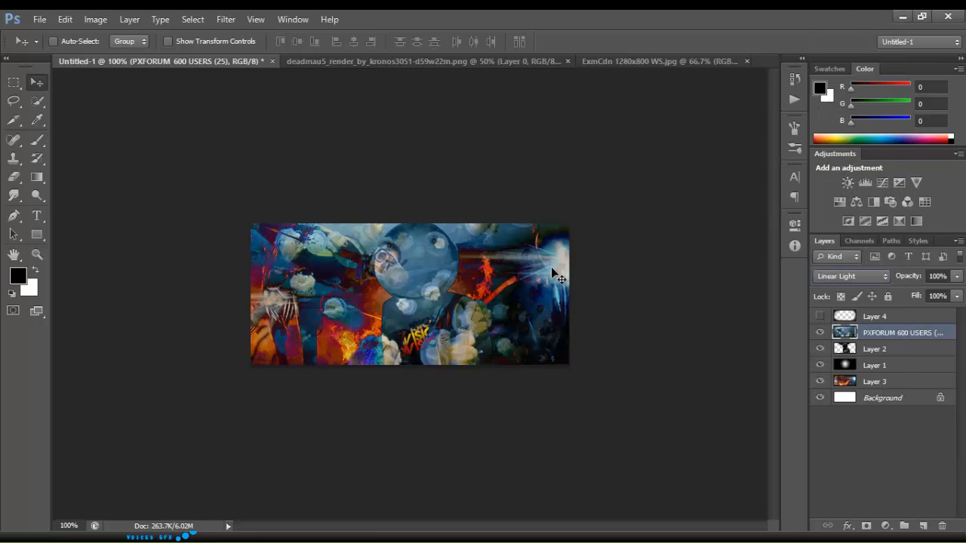
pyautogui.hotkey('shift', '-')
pyautogui.hotkey('shift', '-')
pyautogui.hotkey('shift', '-')
pyautogui.hotkey('shift', '-')
pyautogui.hotkey('shift', '-')
pyautogui.hotkey('shift', '-')
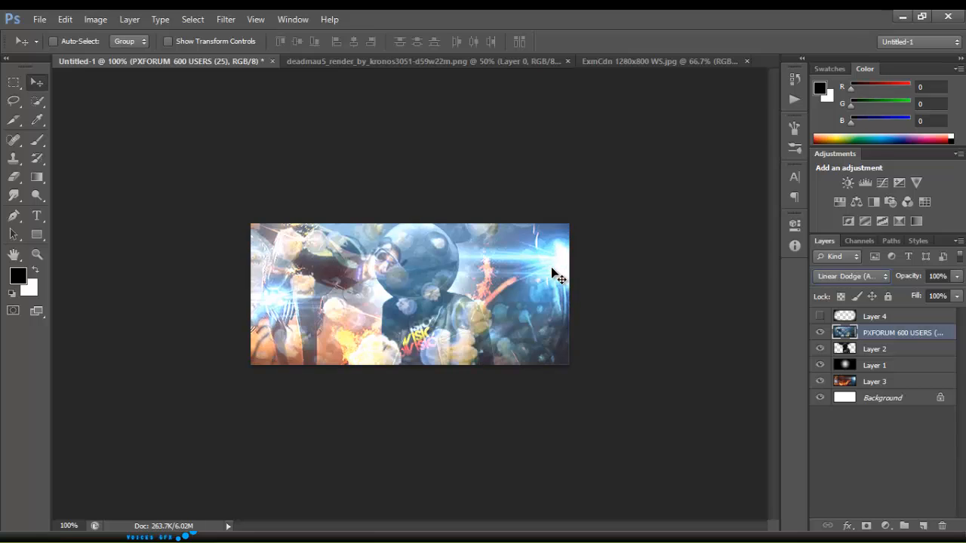
pyautogui.hotkey('shift', '-')
pyautogui.hotkey('shift', '-')
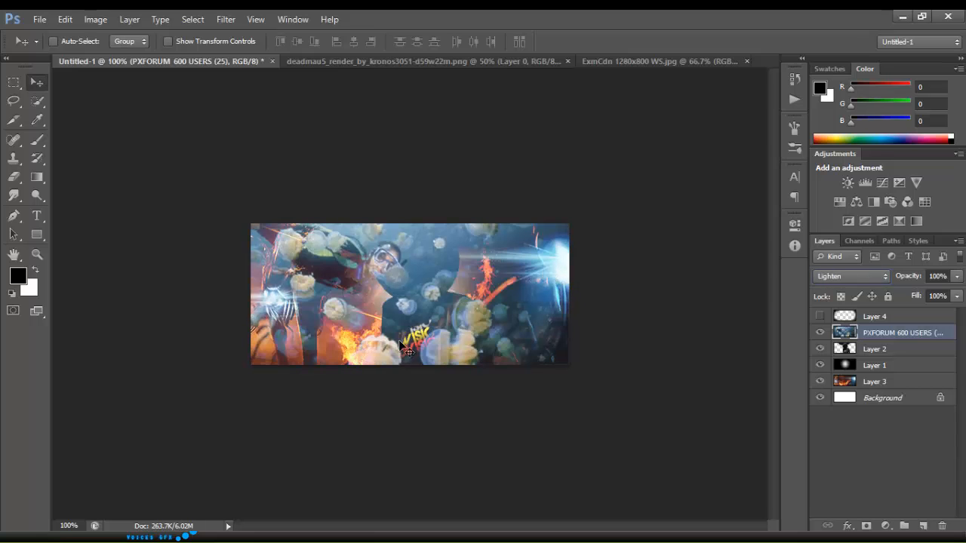
# Move the jellyfish texture to the right and erase it over the head and left background with a 116 px eraser at 85% opacity.
pyautogui.moveTo(400, 342); pyautogui.dragTo(456, 337)
pyautogui.click(13, 177)
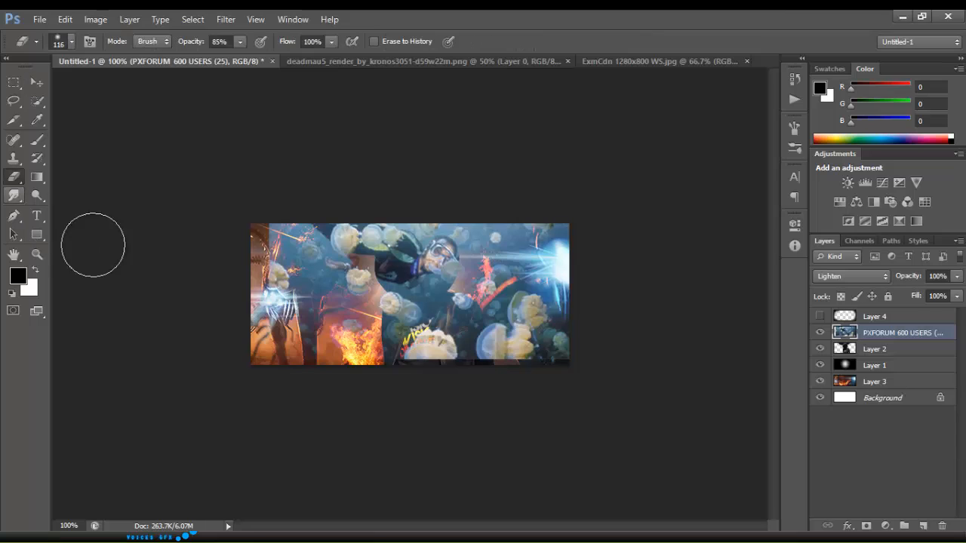
pyautogui.moveTo(347, 227)
pyautogui.mouseDown()
pyautogui.moveTo(242, 224)
pyautogui.moveTo(312, 234)
pyautogui.moveTo(329, 286)
pyautogui.moveTo(573, 213)
pyautogui.moveTo(564, 197)
pyautogui.moveTo(405, 279)
pyautogui.mouseUp()
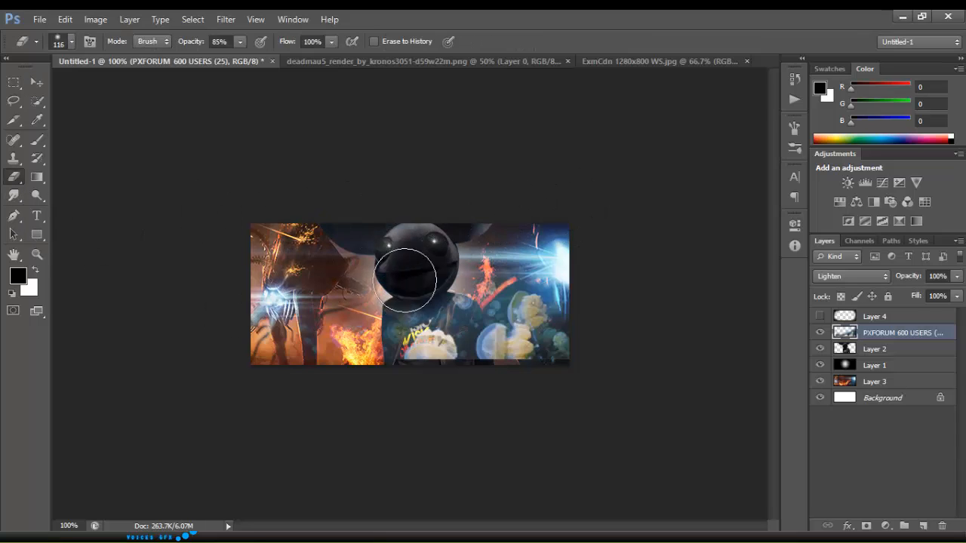
# Nudge the jellyfish texture down to the canvas's lower edge and return to the Eraser tool.
pyautogui.click(35, 81)
pyautogui.moveTo(456, 342); pyautogui.dragTo(455, 348)
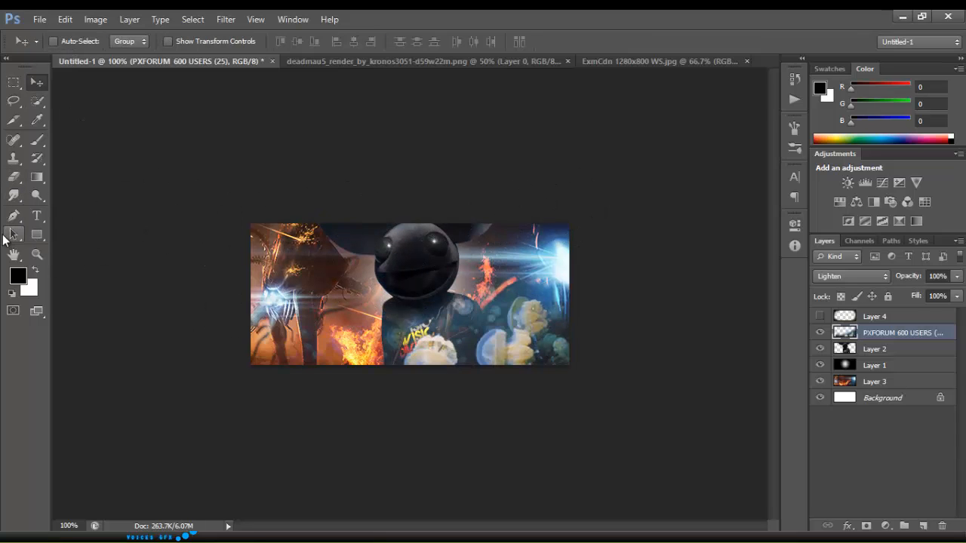
pyautogui.click(14, 178)
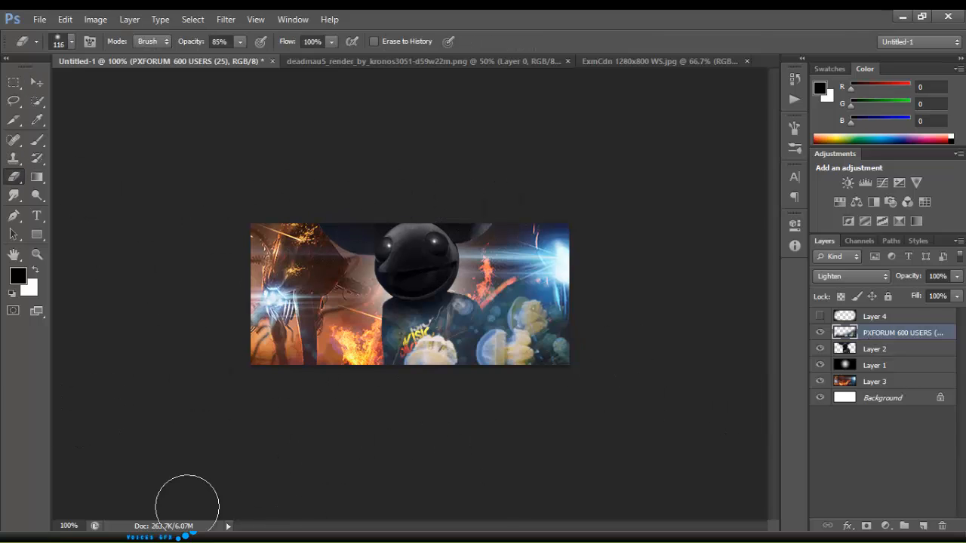
# Find PXFORUM 600 USERS (49) in the c4d's resource folder and place it in the signature document.
pyautogui.moveTo(169, 538)
pyautogui.click(240, 474)
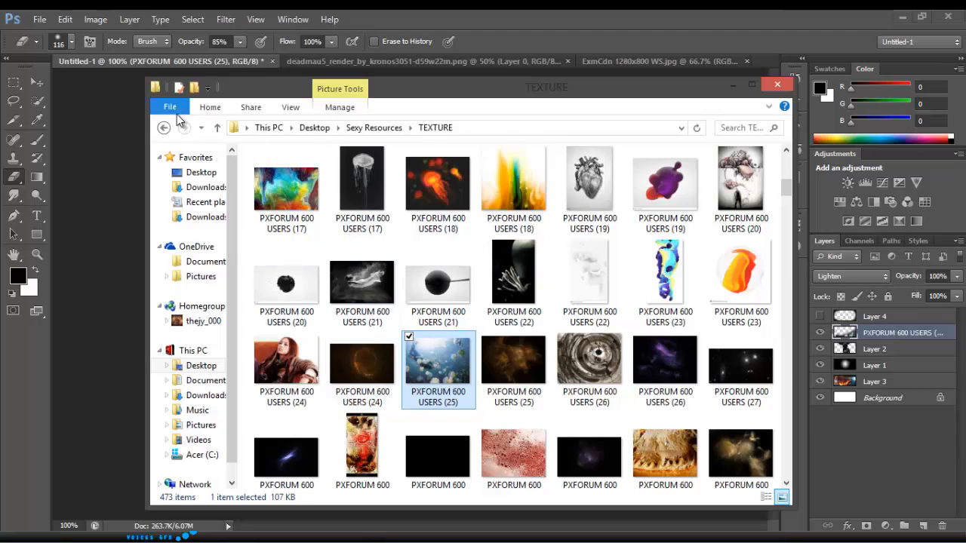
pyautogui.press('BackSpace')
pyautogui.click(321, 250)
pyautogui.doubleClick(298, 248)
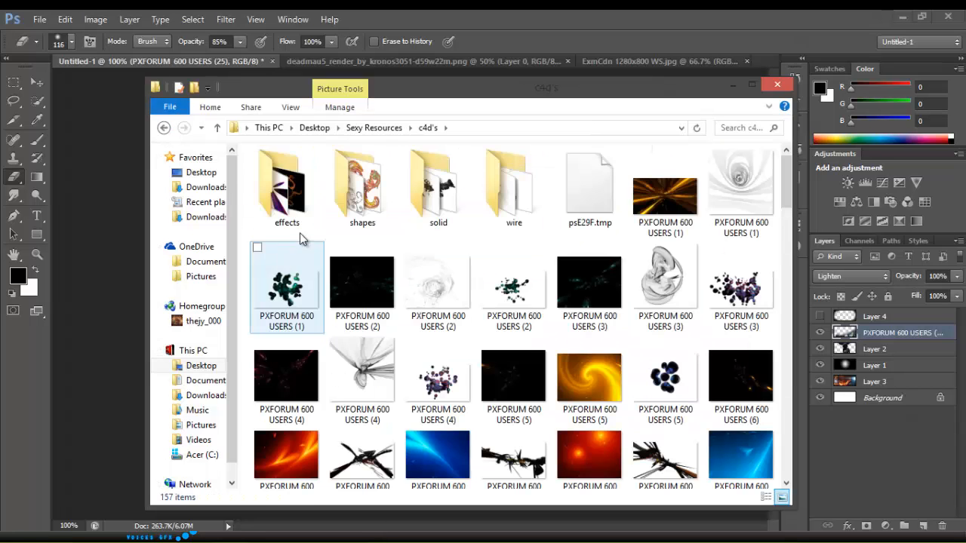
pyautogui.scroll(-10, 378, 217)
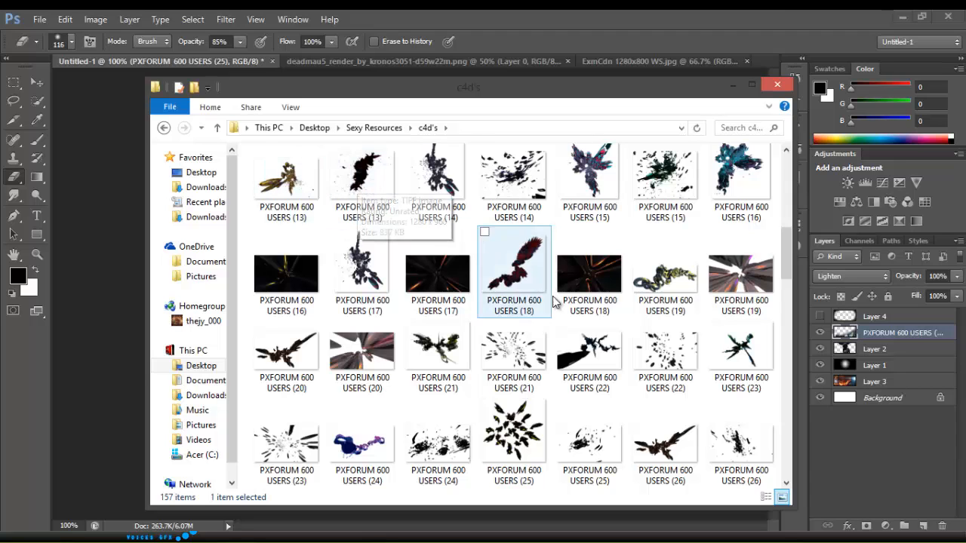
pyautogui.scroll(-5, 558, 302)
pyautogui.scroll(-3, 556, 350)
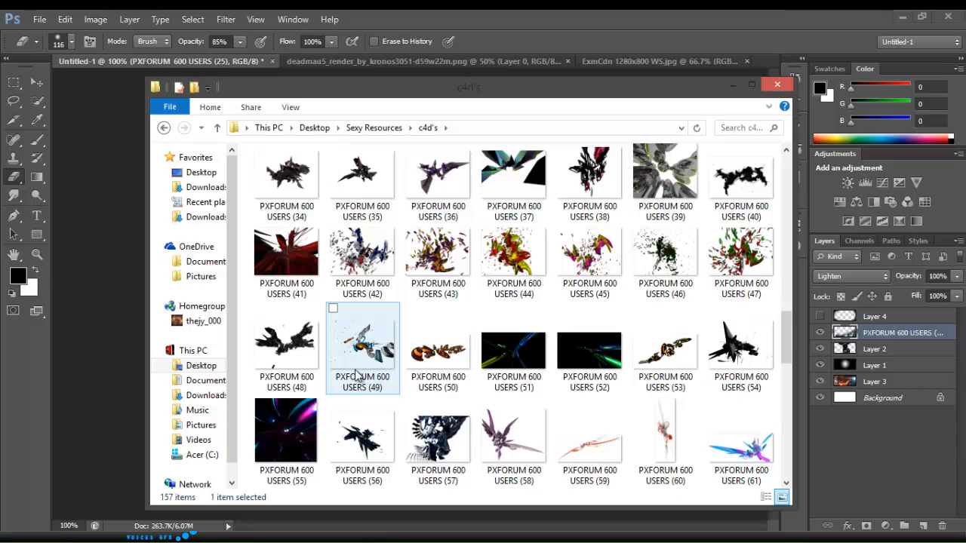
pyautogui.moveTo(359, 376); pyautogui.dragTo(84, 274)
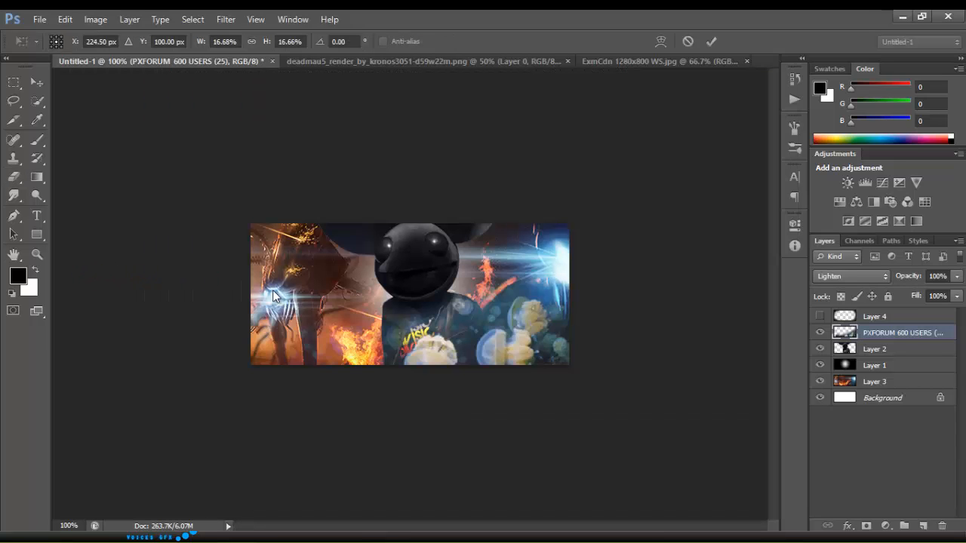
# Scale the placed C4D to about 36%, rotate it about -46°, and position it over the canvas's lower right area.
pyautogui.moveTo(506, 222); pyautogui.dragTo(722, 60)
pyautogui.moveTo(167, 251); pyautogui.dragTo(280, 462)
pyautogui.moveTo(442, 182); pyautogui.dragTo(302, 344)
pyautogui.moveTo(627, 382); pyautogui.dragTo(634, 363)
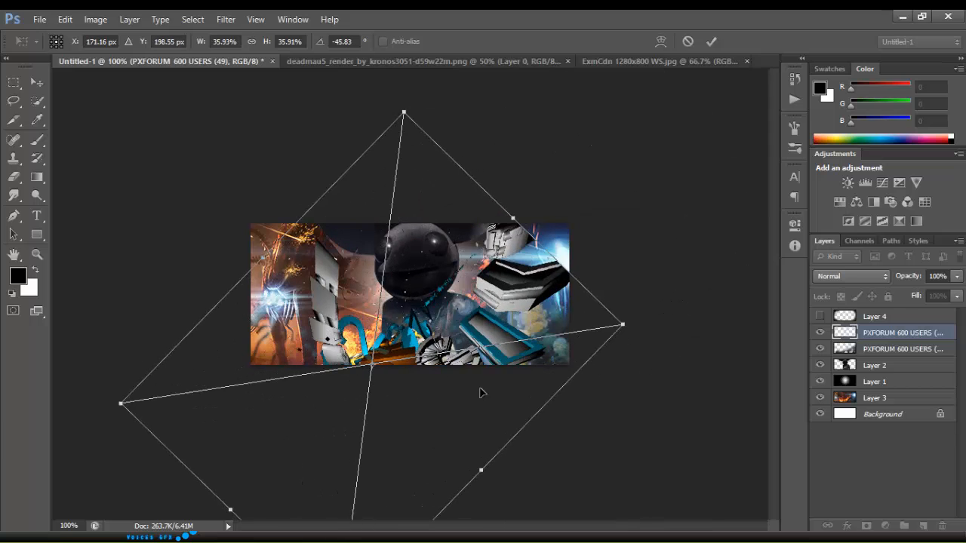
pyautogui.moveTo(480, 392); pyautogui.dragTo(535, 352)
pyautogui.press('Return')
# Move the C4D layer beneath the character render on Layer 2 and shift it slightly right and up.
pyautogui.press('e')
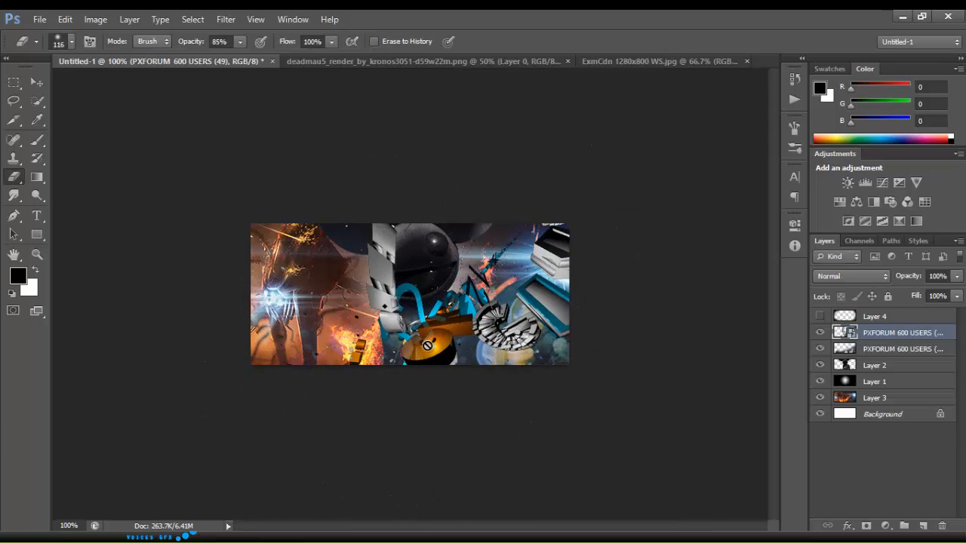
pyautogui.moveTo(853, 370); pyautogui.dragTo(853, 372)
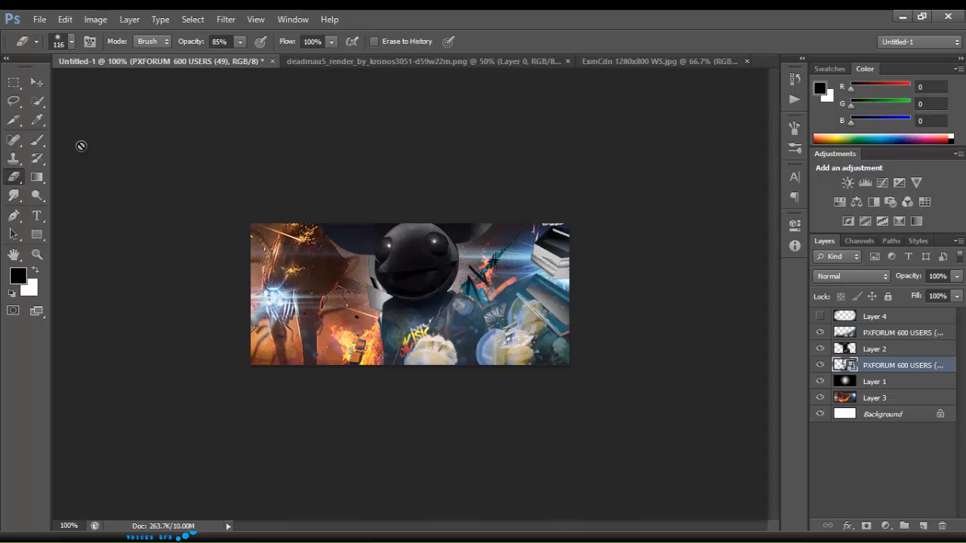
pyautogui.press('v')
pyautogui.moveTo(503, 340); pyautogui.dragTo(518, 332)
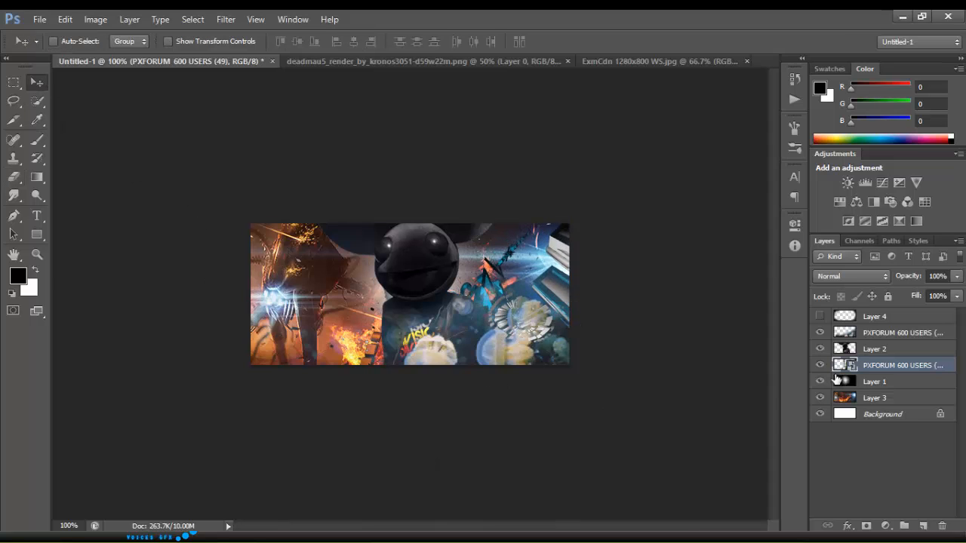
# Duplicate the C4D layer, bring the copy above the jellyfish layer, and move it toward the canvas's lower right.
pyautogui.hotkey('ctrl', 'j')
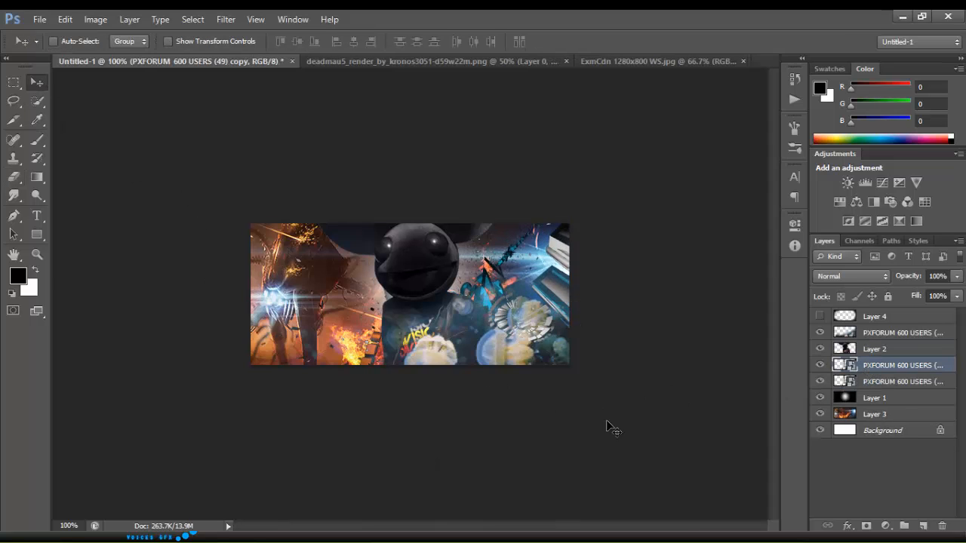
pyautogui.moveTo(610, 428)
pyautogui.mouseDown()
pyautogui.moveTo(516, 469)
pyautogui.moveTo(517, 483)
pyautogui.moveTo(604, 400)
pyautogui.moveTo(605, 446)
pyautogui.mouseUp()
pyautogui.moveTo(874, 341); pyautogui.dragTo(875, 343)
pyautogui.moveTo(603, 370)
pyautogui.mouseDown()
pyautogui.moveTo(578, 345)
pyautogui.moveTo(619, 384)
pyautogui.moveTo(582, 384)
pyautogui.moveTo(585, 373)
pyautogui.mouseUp()
pyautogui.moveTo(886, 321); pyautogui.dragTo(886, 324)
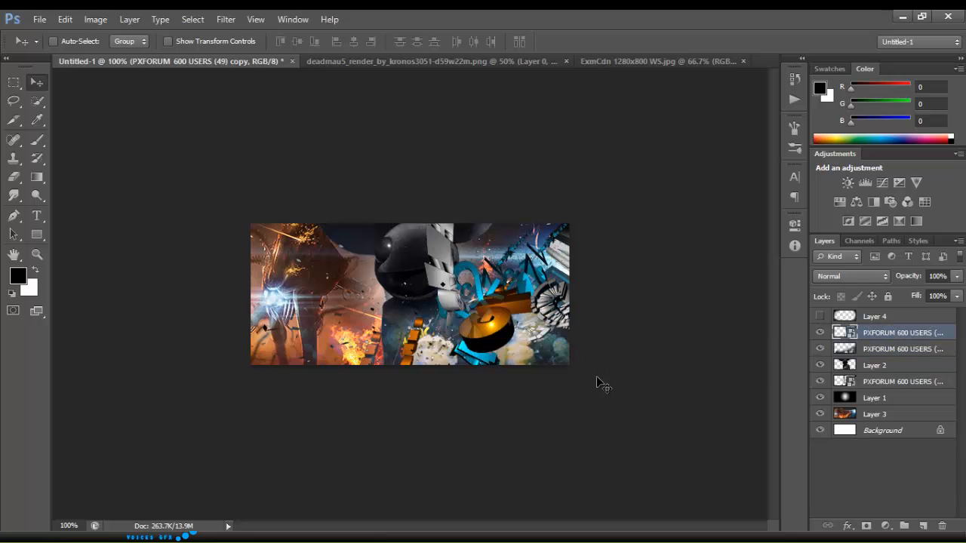
pyautogui.moveTo(597, 376); pyautogui.dragTo(572, 445)
# Rotate the C4D copy to about -59° and shift it slightly right and up.
pyautogui.hotkey('ctrl', 't')
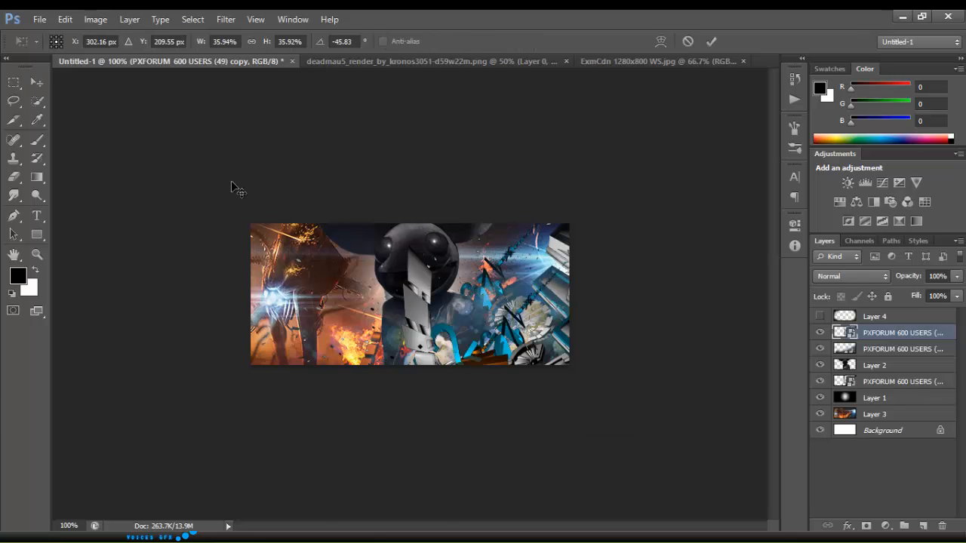
pyautogui.moveTo(234, 188); pyautogui.dragTo(305, 130)
pyautogui.moveTo(585, 358); pyautogui.dragTo(594, 354)
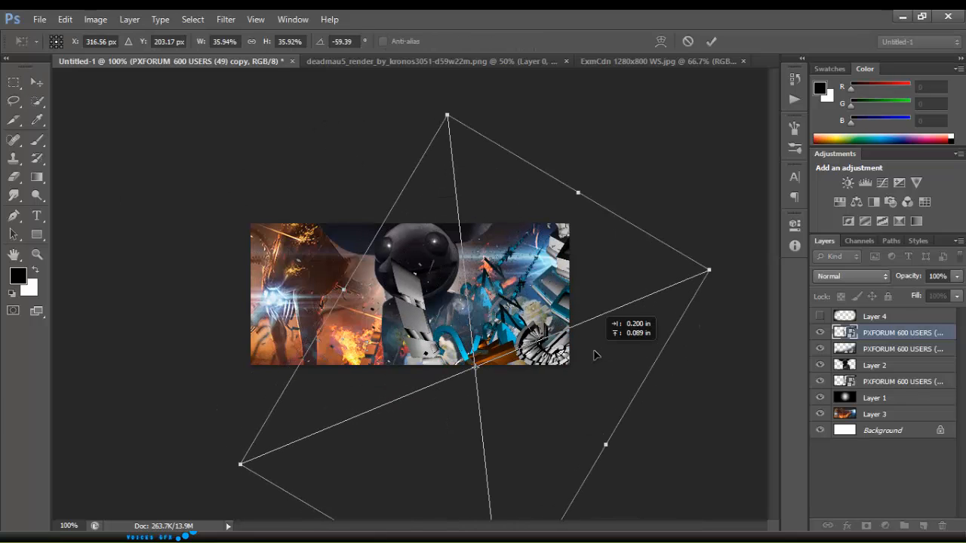
pyautogui.press('Return')
# Rasterize the C4D copy, erase its parts over the character's head and torso, and reduce the eraser size to 31 px.
pyautogui.click(15, 179)
pyautogui.click(450, 265)
pyautogui.press('Return')
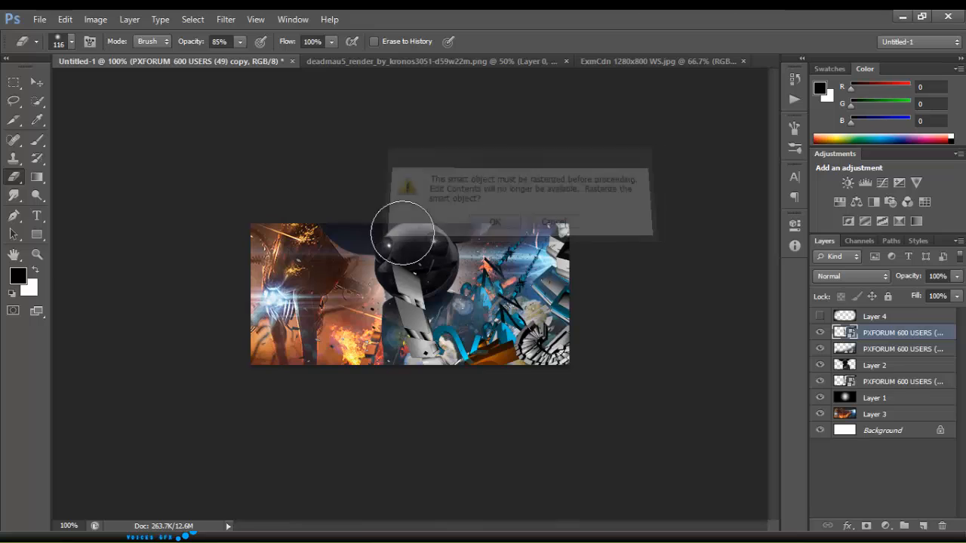
pyautogui.moveTo(403, 234); pyautogui.dragTo(408, 295)
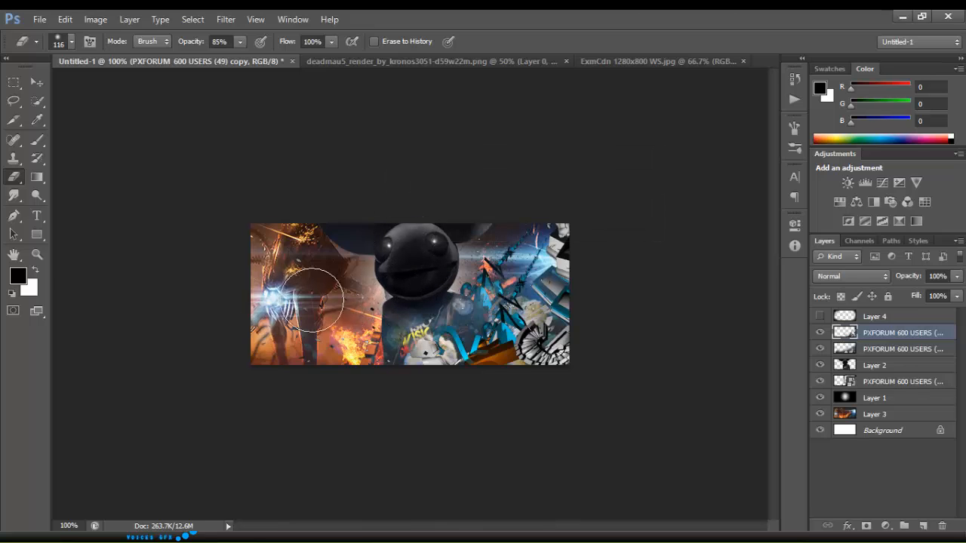
pyautogui.click(72, 42)
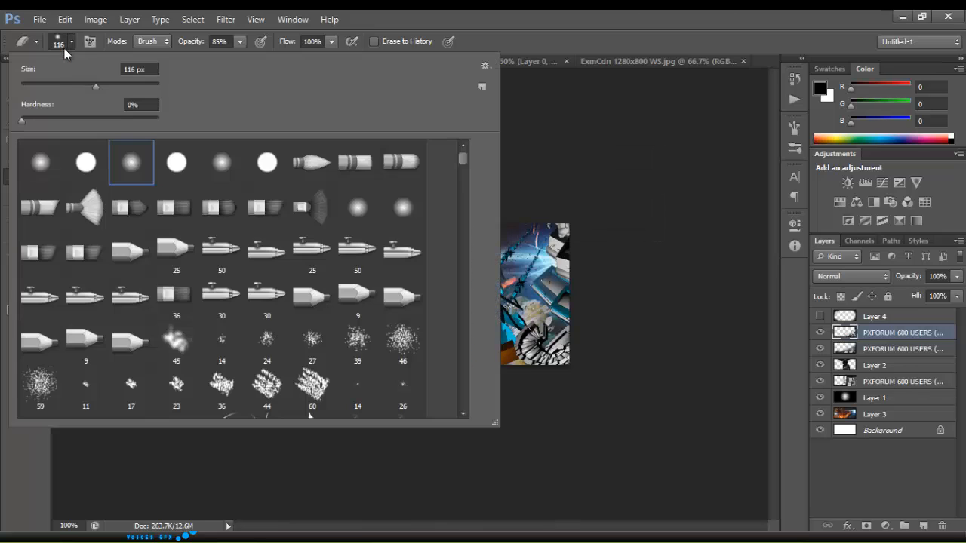
pyautogui.moveTo(63, 83); pyautogui.dragTo(48, 84)
pyautogui.press('Return')
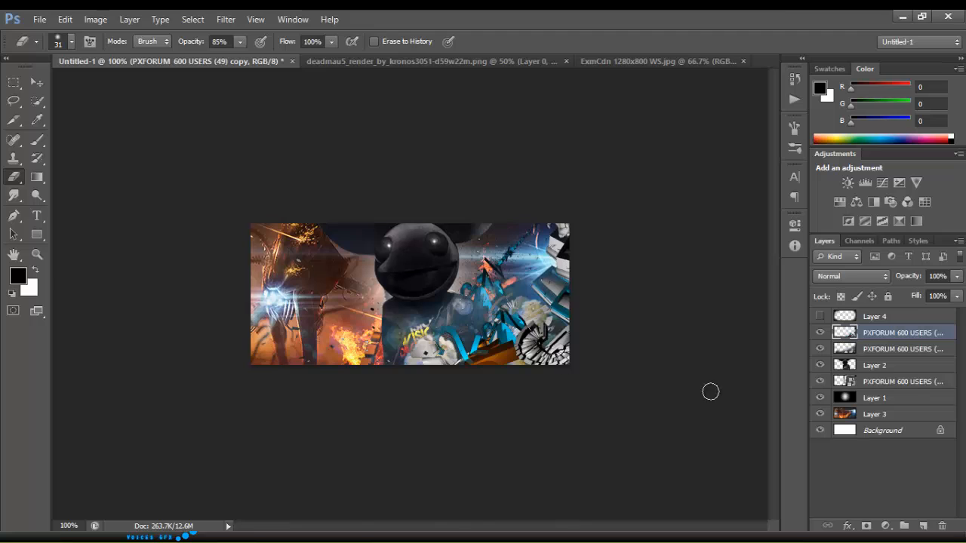
# Reposition the original C4D behind the character so its pieces fill the canvas's upper right area.
pyautogui.click(881, 349)
pyautogui.click(868, 382)
pyautogui.press('v')
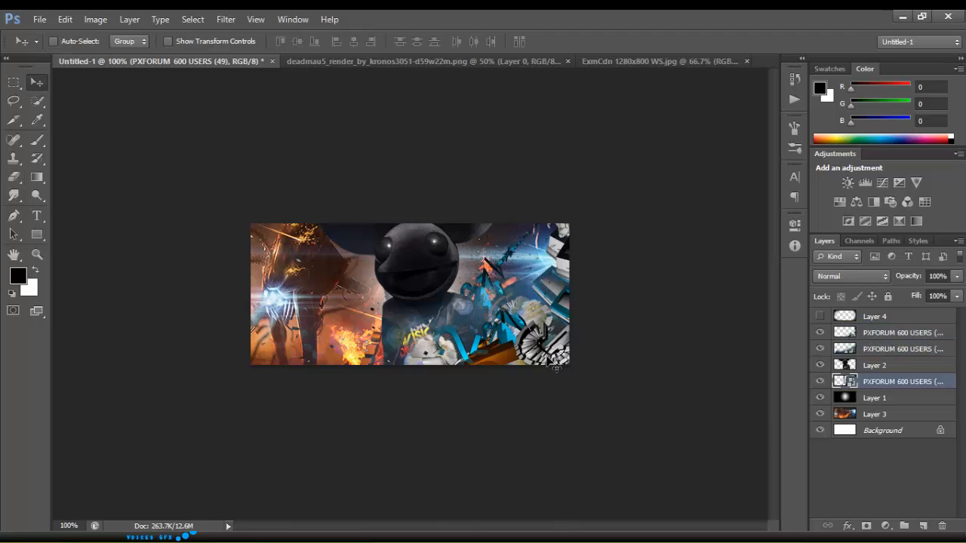
pyautogui.moveTo(559, 365); pyautogui.dragTo(624, 330)
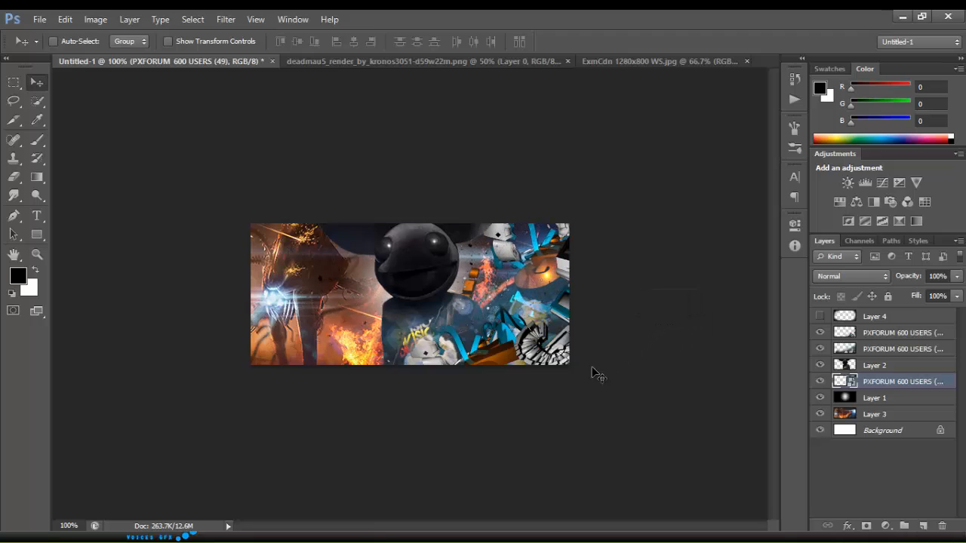
# Place the dark C4D PXFORUM 600 USERS (88) above Layer 2, enlarge it, and position it at the canvas's upper right.
pyautogui.click(866, 366)
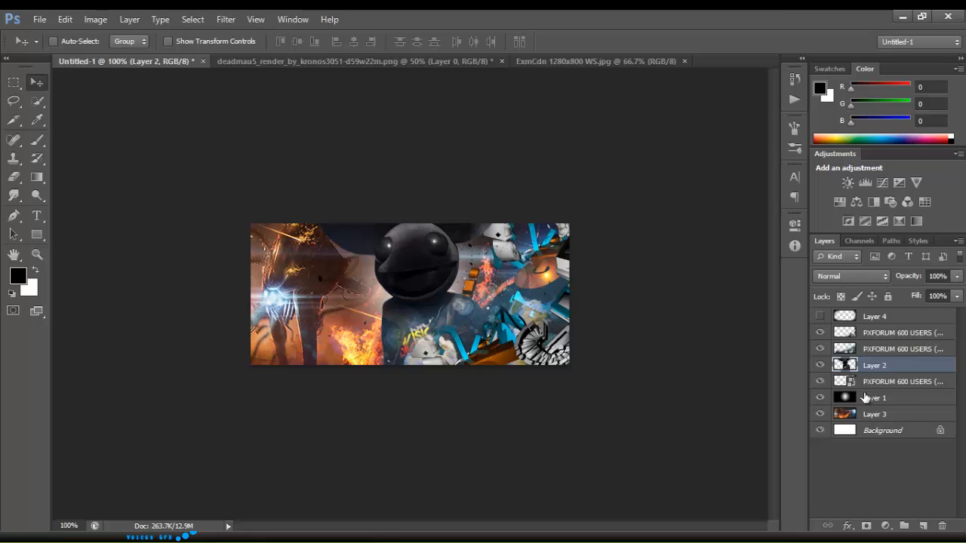
pyautogui.click(169, 538)
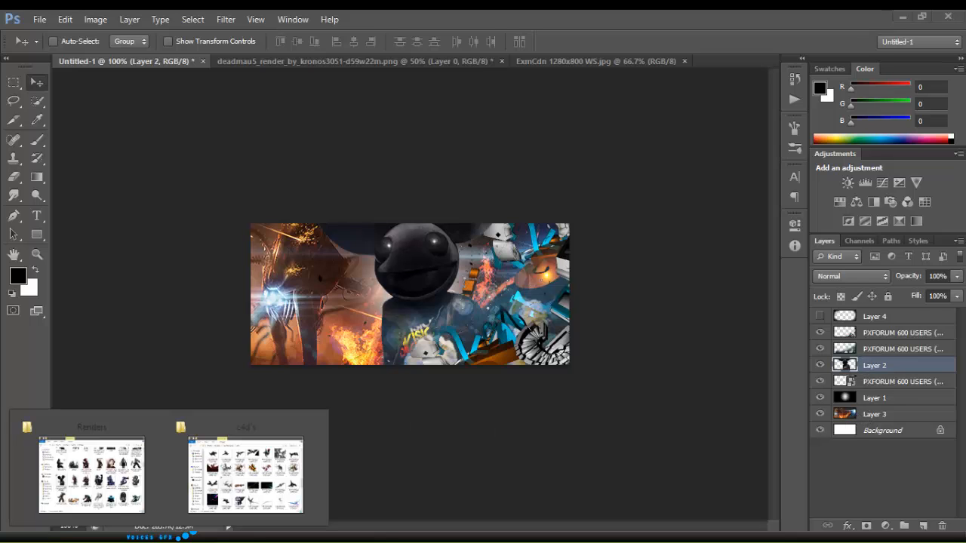
pyautogui.click(208, 483)
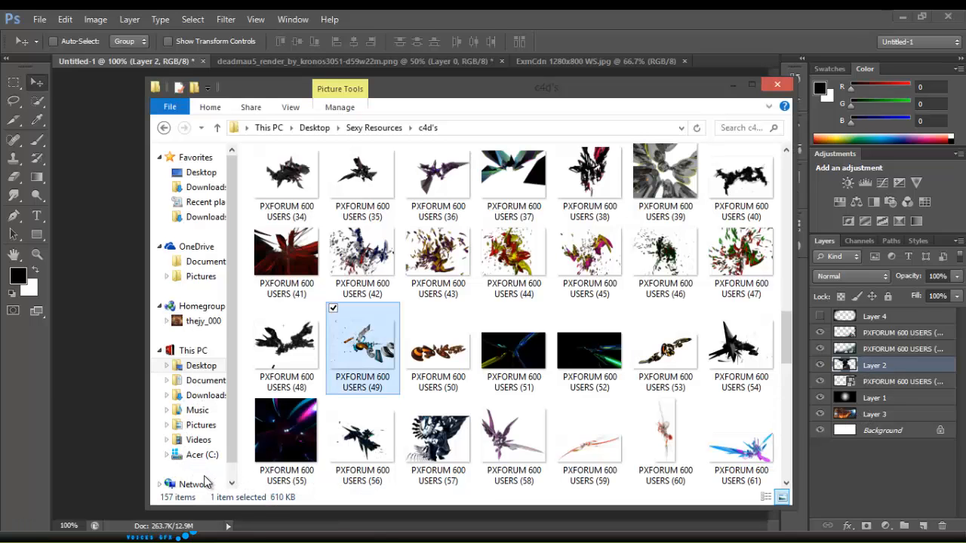
pyautogui.click(385, 450)
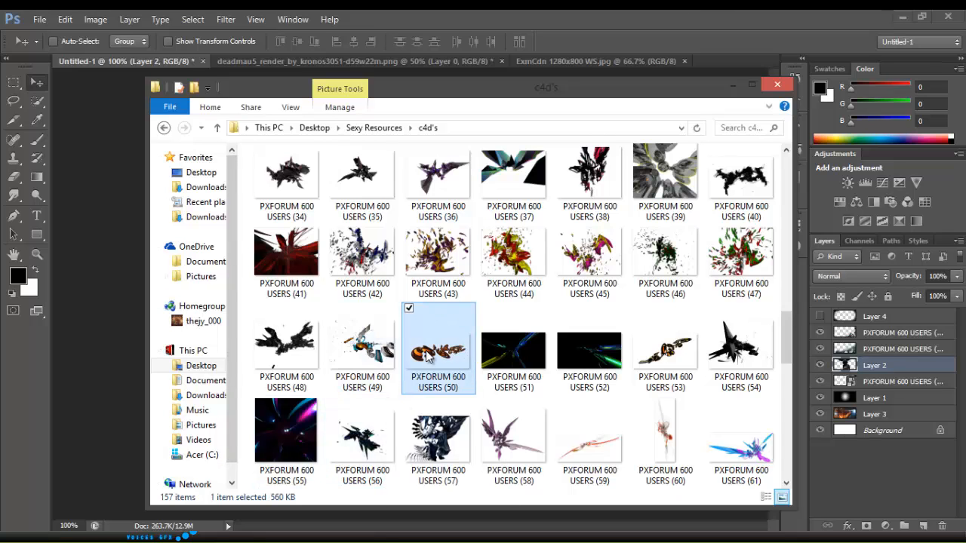
pyautogui.scroll(-6, 428, 348)
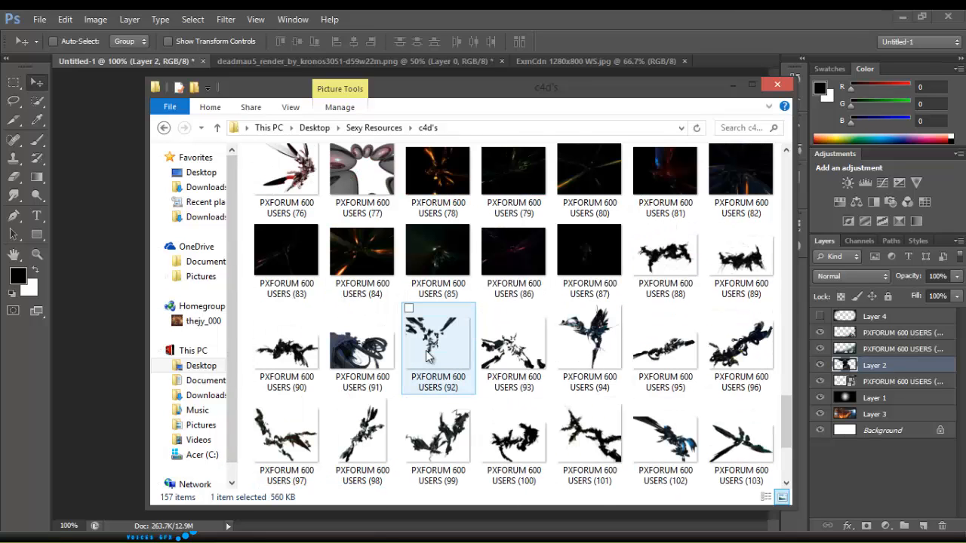
pyautogui.moveTo(664, 261); pyautogui.dragTo(97, 280)
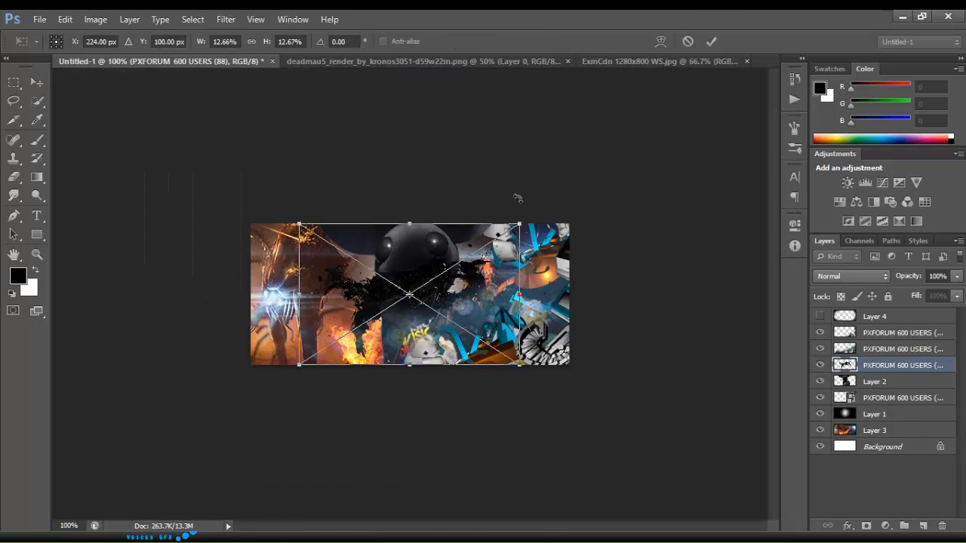
pyautogui.moveTo(520, 224); pyautogui.dragTo(612, 224)
pyautogui.press('Return')
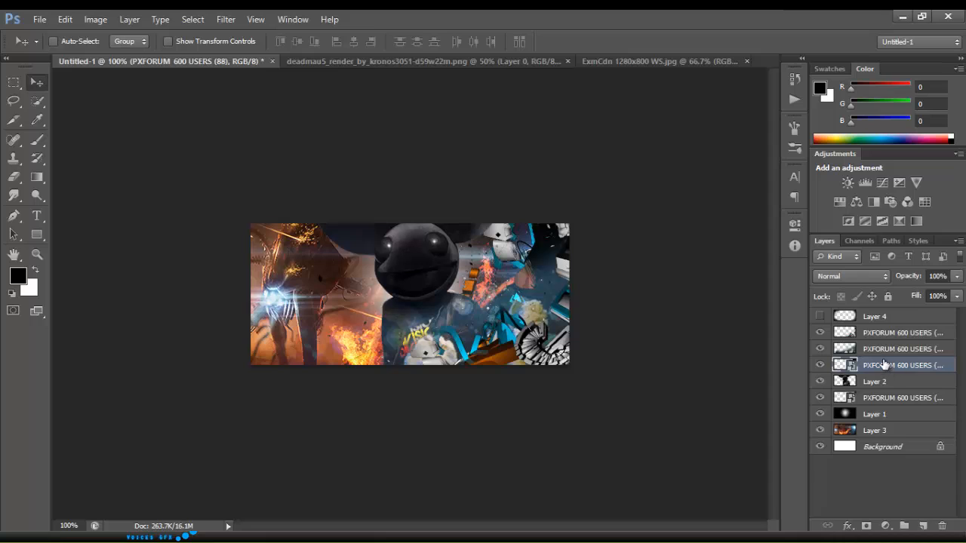
# Duplicate the dark C4D twice, positioning one copy along the lower left and the other along the left edge.
pyautogui.hotkey('ctrl', 'j')
pyautogui.moveTo(372, 332); pyautogui.dragTo(339, 405)
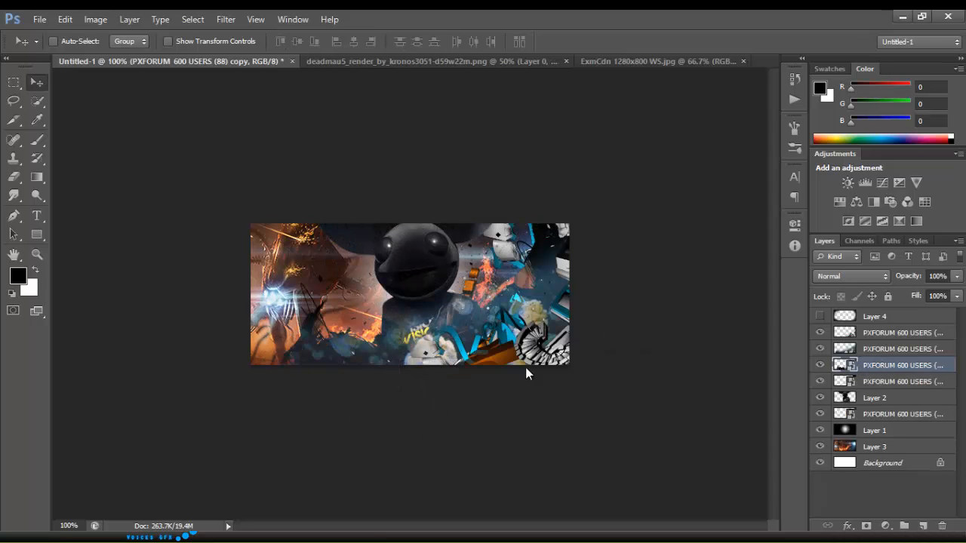
pyautogui.hotkey('ctrl', 'j')
pyautogui.moveTo(526, 373); pyautogui.dragTo(495, 163)
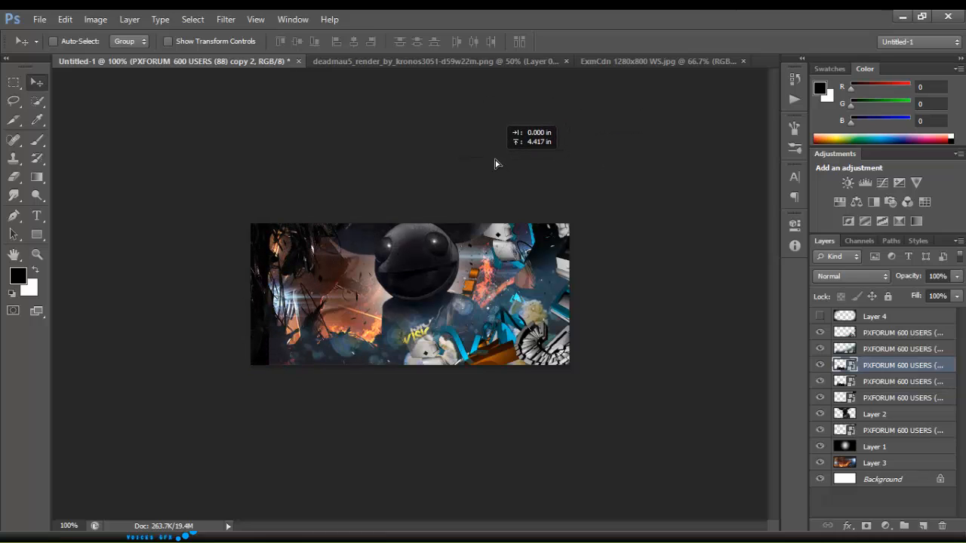
# Erase the jellyfish texture over the dark C4D at the canvas's lower left with a 149 px eraser.
pyautogui.click(871, 433)
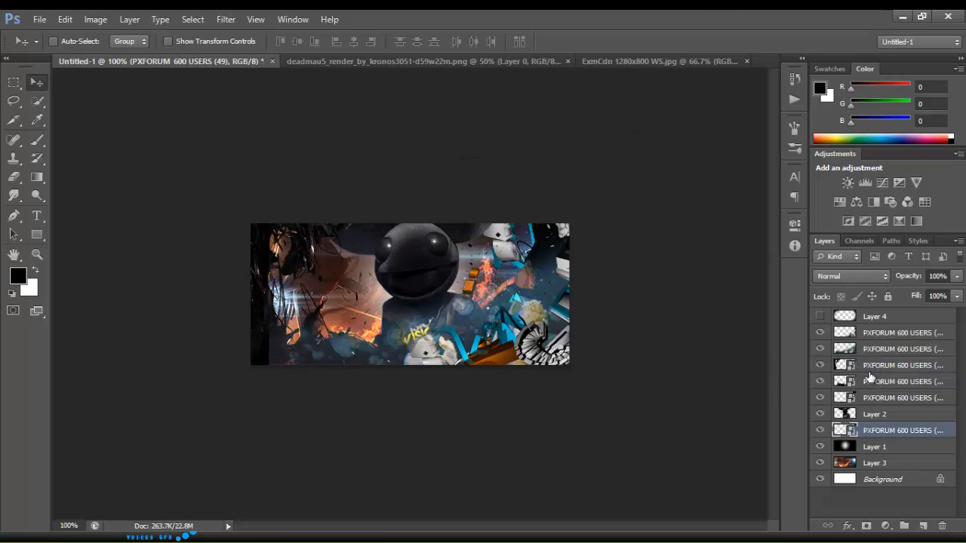
pyautogui.click(869, 380)
pyautogui.click(868, 350)
pyautogui.click(16, 178)
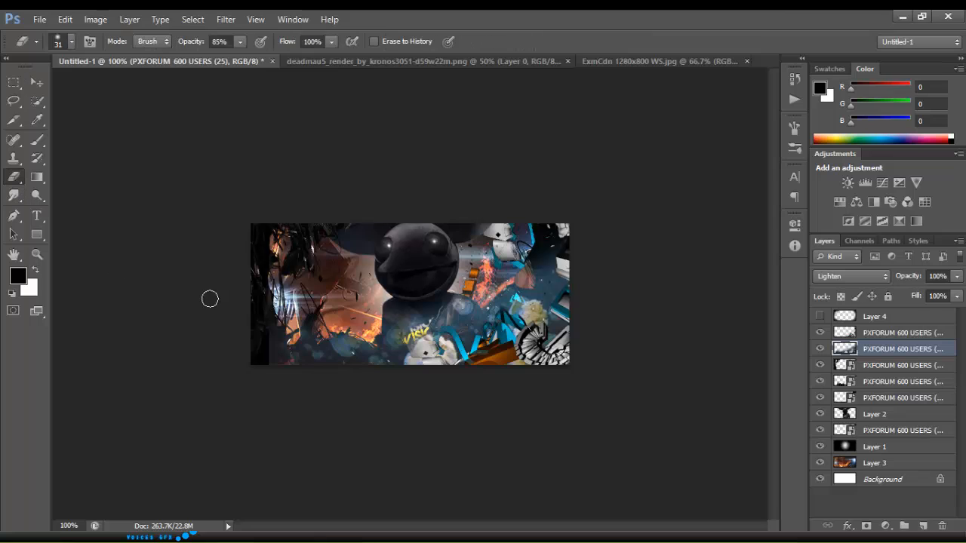
pyautogui.click(73, 43)
pyautogui.click(92, 88)
pyautogui.click(638, 238)
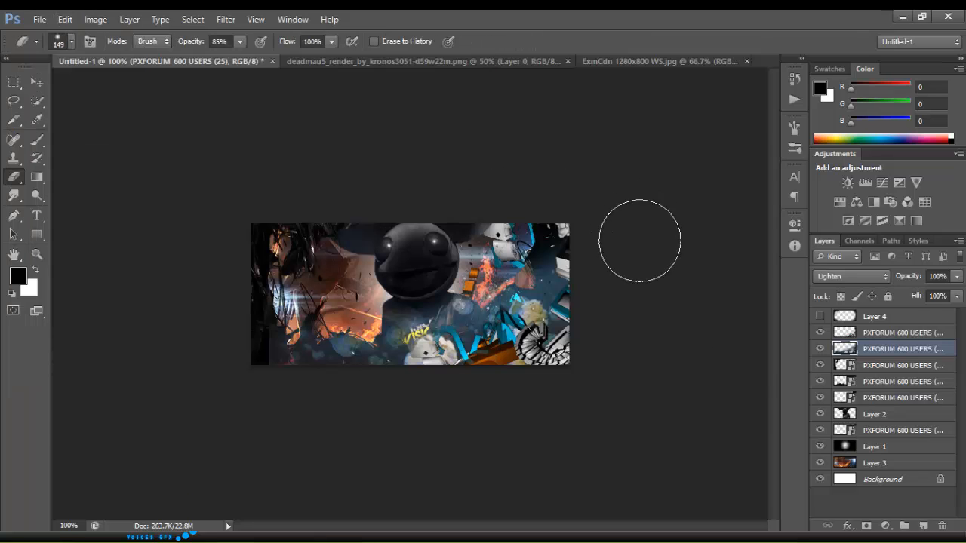
pyautogui.click(824, 349)
pyautogui.click(824, 348)
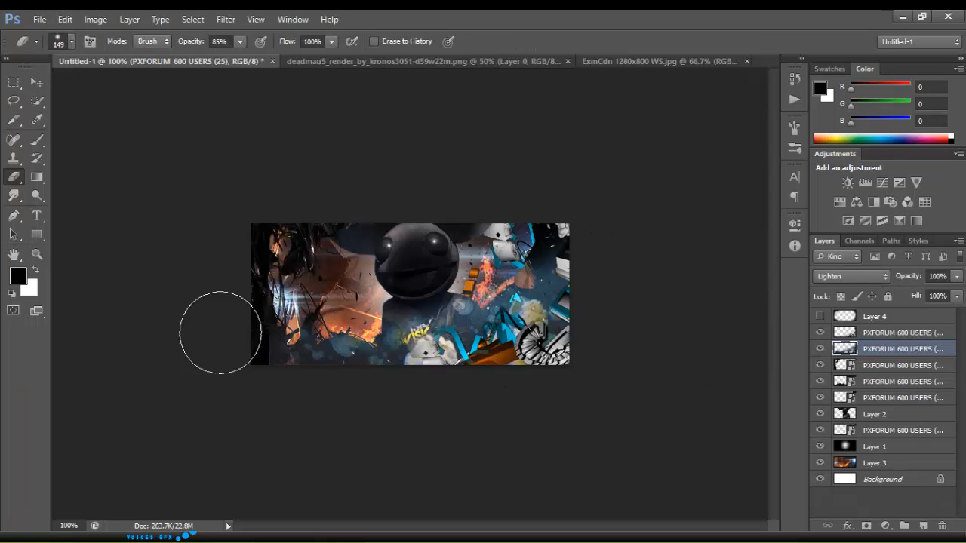
pyautogui.moveTo(314, 358)
pyautogui.mouseDown()
pyautogui.moveTo(276, 337)
pyautogui.moveTo(442, 233)
pyautogui.mouseUp()
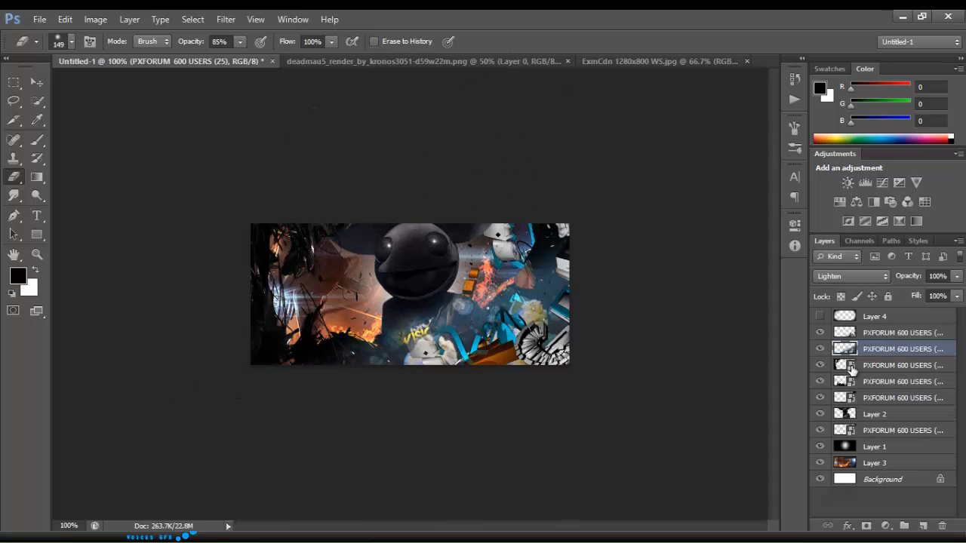
# Nudge the rasterized C4D copy on the topmost visible layer slightly down and to the left.
pyautogui.click(863, 334)
pyautogui.press('v')
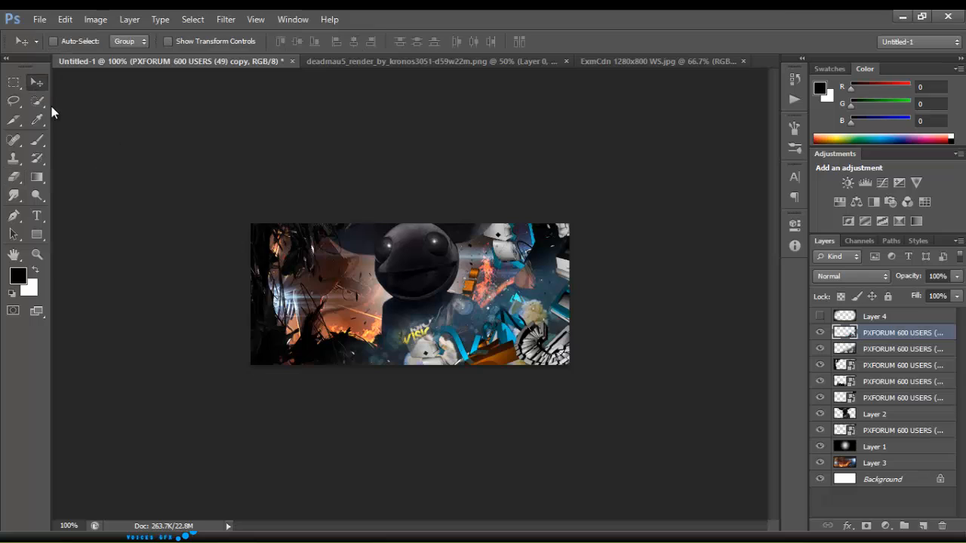
pyautogui.moveTo(301, 371)
pyautogui.mouseDown()
pyautogui.moveTo(297, 383)
pyautogui.moveTo(291, 354)
pyautogui.moveTo(295, 383)
pyautogui.mouseUp()
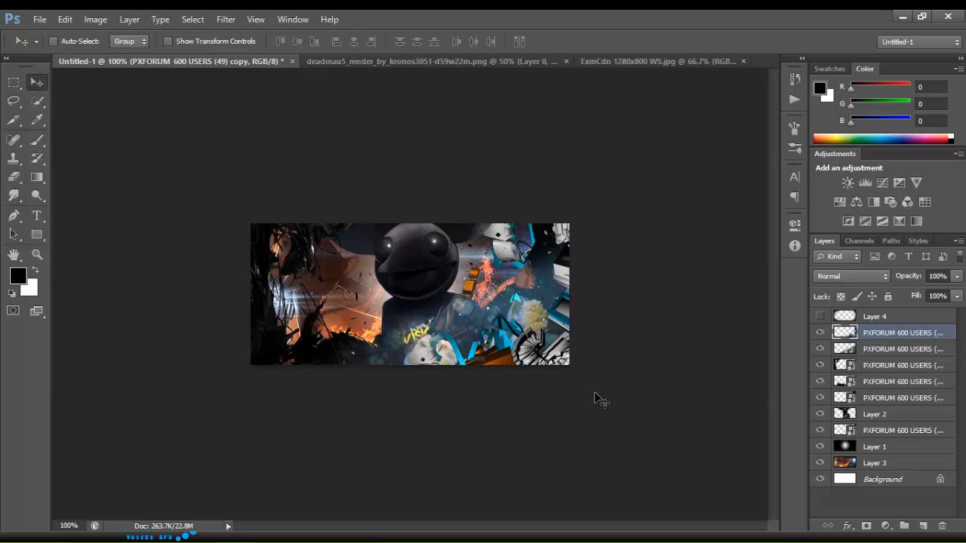
# Reposition the dark C4D at the canvas's left edge, then duplicate it below Layer 2 and place the copy behind the character's head.
pyautogui.moveTo(385, 374); pyautogui.dragTo(349, 445)
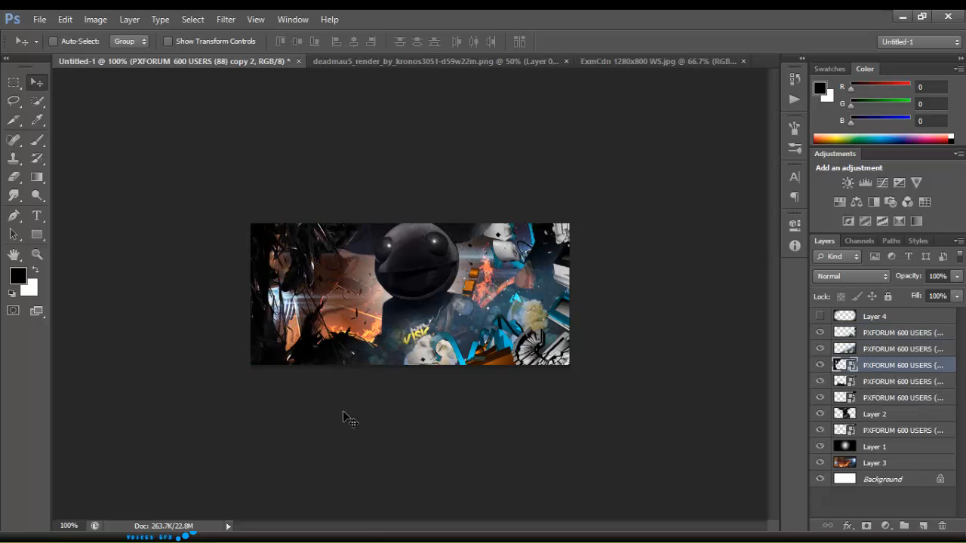
pyautogui.moveTo(342, 411); pyautogui.dragTo(454, 308)
pyautogui.moveTo(489, 317); pyautogui.dragTo(449, 282)
pyautogui.moveTo(863, 368); pyautogui.dragTo(865, 427)
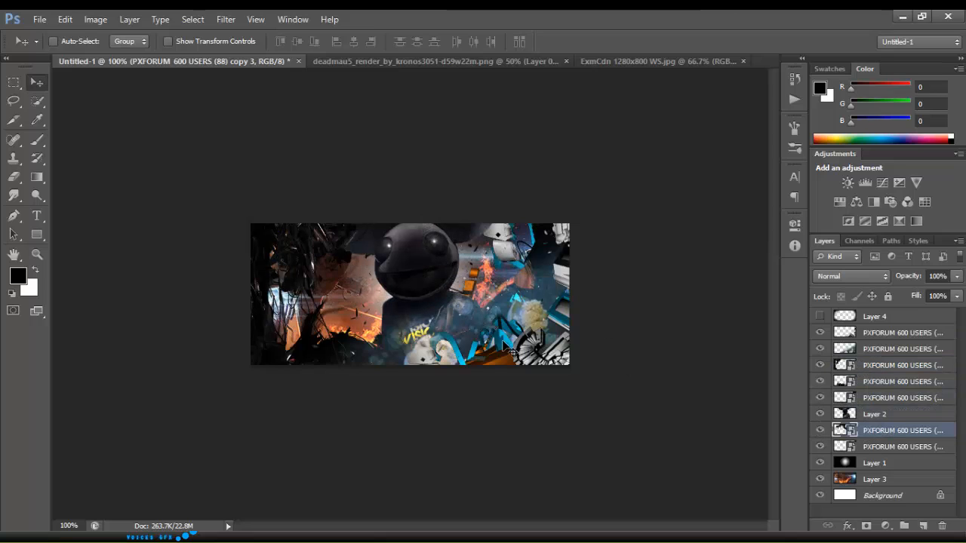
pyautogui.moveTo(489, 345); pyautogui.dragTo(458, 344)
# Duplicate the dark C4D below Layer 2 again and position this copy at the upper right, behind the character's head.
pyautogui.hotkey('ctrl', 'j')
pyautogui.moveTo(493, 407); pyautogui.dragTo(641, 393)
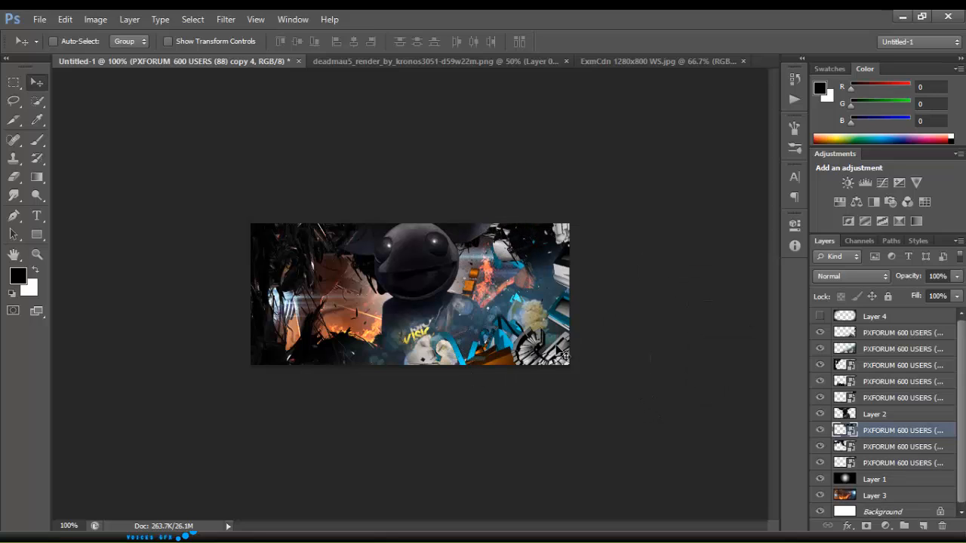
pyautogui.moveTo(592, 325); pyautogui.dragTo(582, 281)
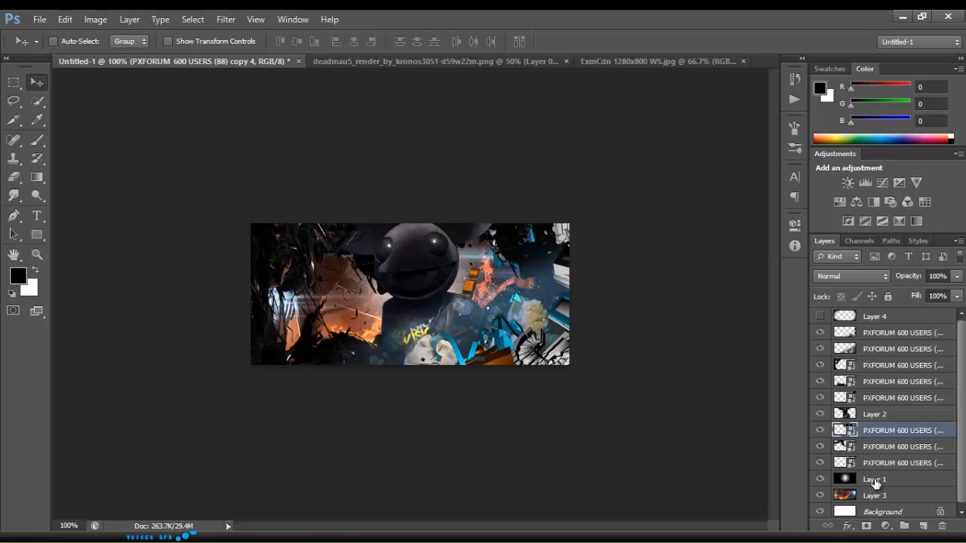
# Add a new layer above Layer 1 and paint bright blue on both sides of the character with a soft 137 px brush.
pyautogui.click(874, 483)
pyautogui.click(923, 525)
pyautogui.press('b')
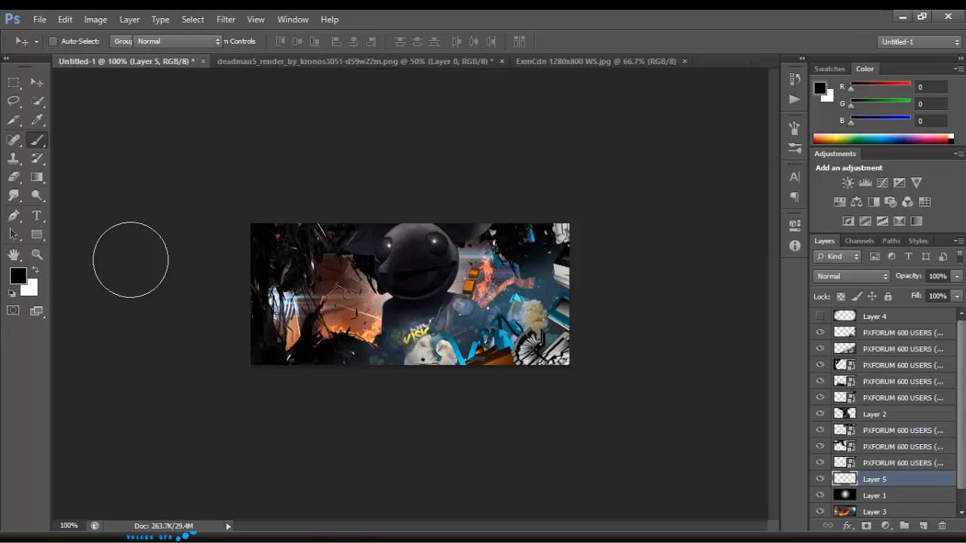
pyautogui.click(889, 136)
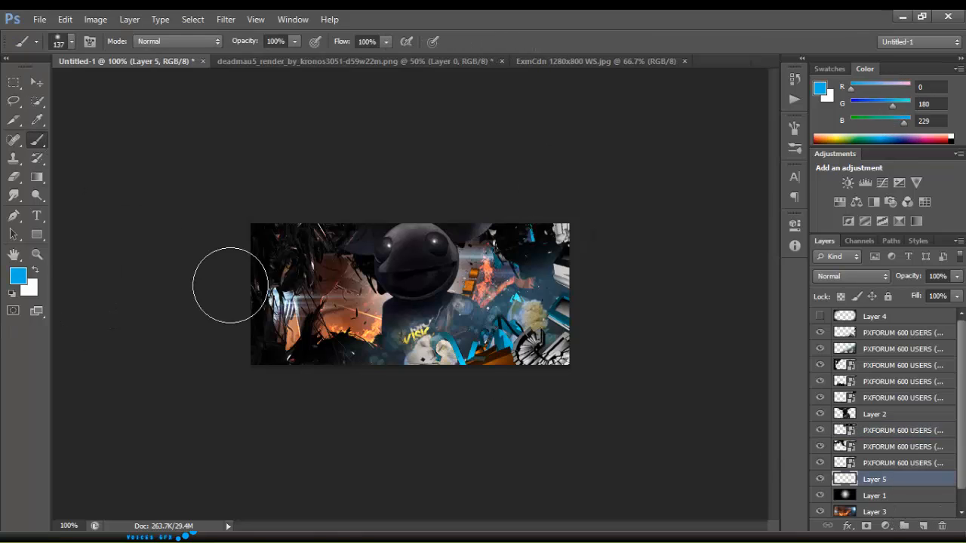
pyautogui.moveTo(490, 292)
pyautogui.mouseDown()
pyautogui.moveTo(479, 270)
pyautogui.moveTo(462, 281)
pyautogui.mouseUp()
pyautogui.moveTo(366, 315); pyautogui.dragTo(355, 310)
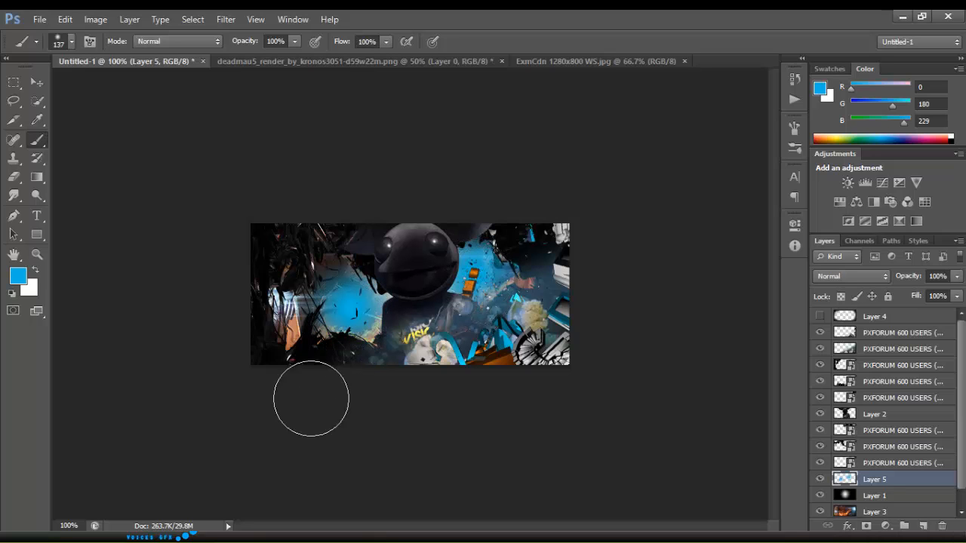
# Duplicate the dark C4D at the canvas's left edge and move the copy two places lower in the layer order.
pyautogui.click(859, 367)
pyautogui.press('v')
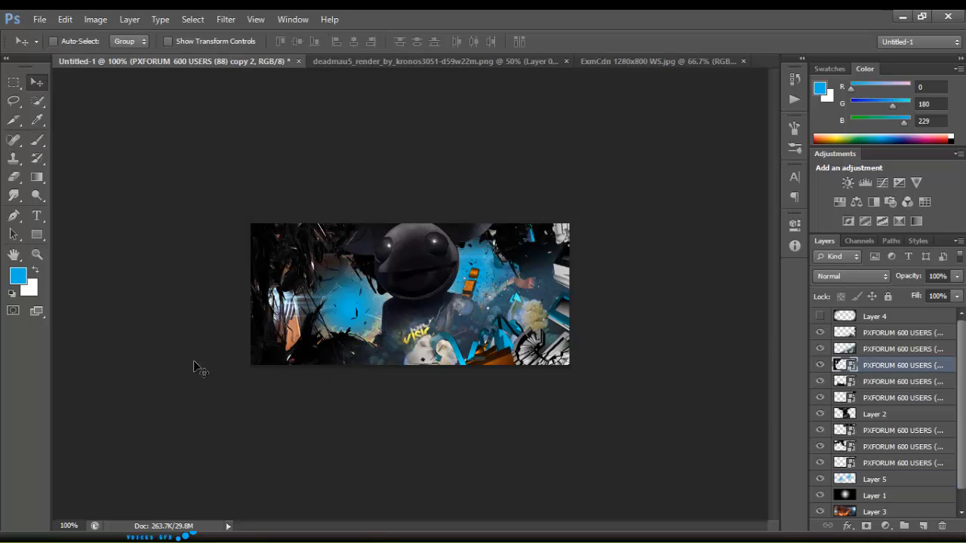
pyautogui.moveTo(203, 353); pyautogui.dragTo(272, 388)
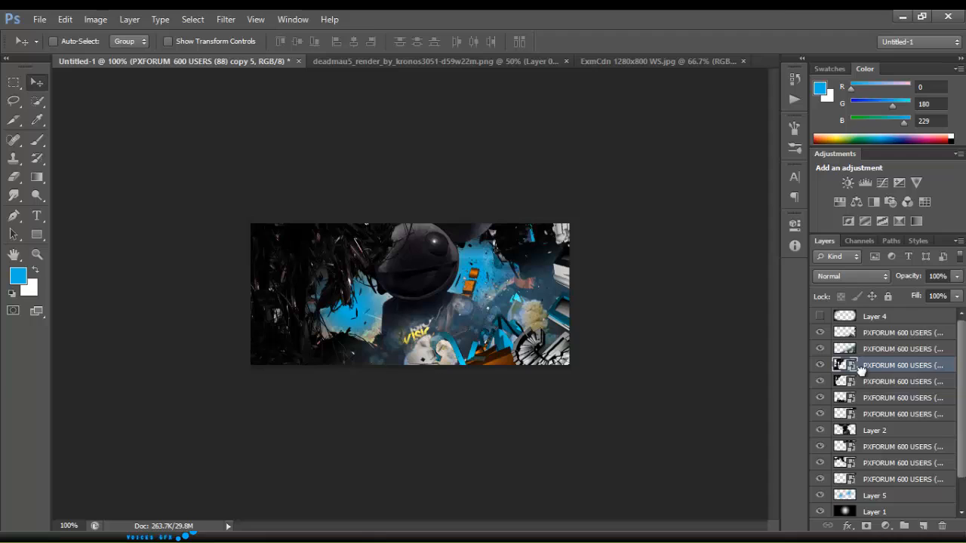
pyautogui.moveTo(861, 368); pyautogui.dragTo(870, 400)
pyautogui.moveTo(298, 335); pyautogui.dragTo(306, 371)
# Rotate the duplicated dark C4D counterclockwise with Free Transform and position it to fill the canvas's left edge.
pyautogui.hotkey('ctrl', 't')
pyautogui.moveTo(647, 279); pyautogui.dragTo(578, 223)
pyautogui.moveTo(240, 393); pyautogui.dragTo(254, 416)
pyautogui.moveTo(511, 395); pyautogui.dragTo(488, 277)
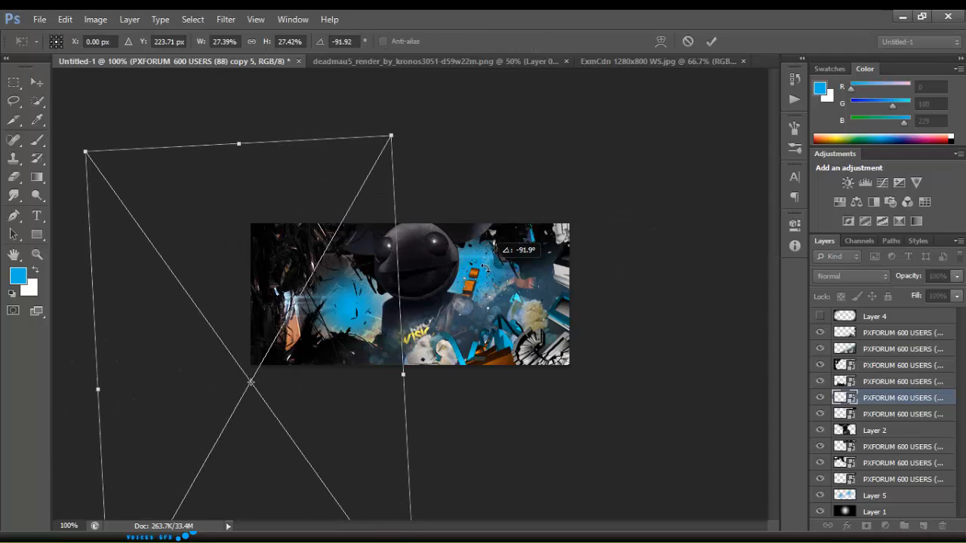
pyautogui.moveTo(353, 406); pyautogui.dragTo(381, 403)
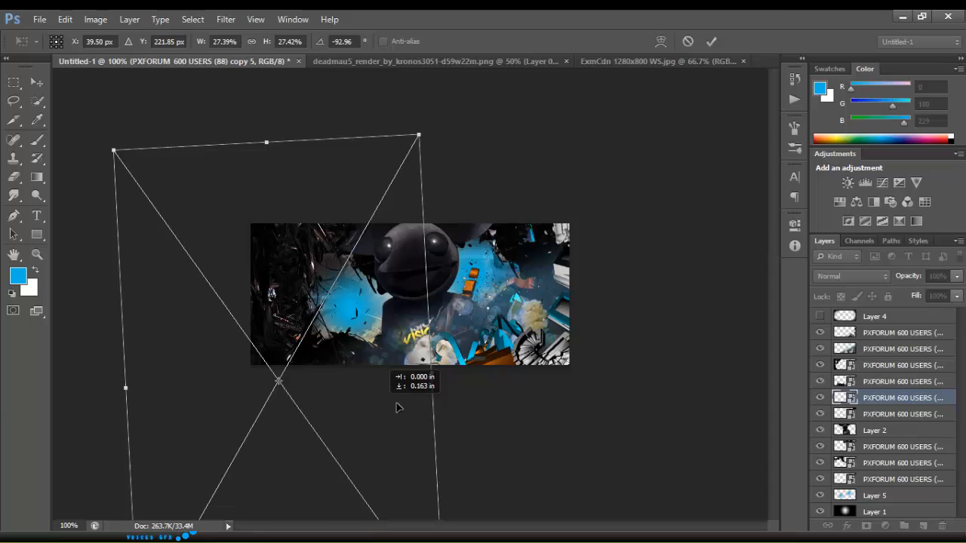
pyautogui.moveTo(472, 404); pyautogui.dragTo(473, 367)
pyautogui.moveTo(395, 419)
pyautogui.mouseDown()
pyautogui.moveTo(417, 423)
pyautogui.moveTo(405, 423)
pyautogui.mouseUp()
pyautogui.press('Return')
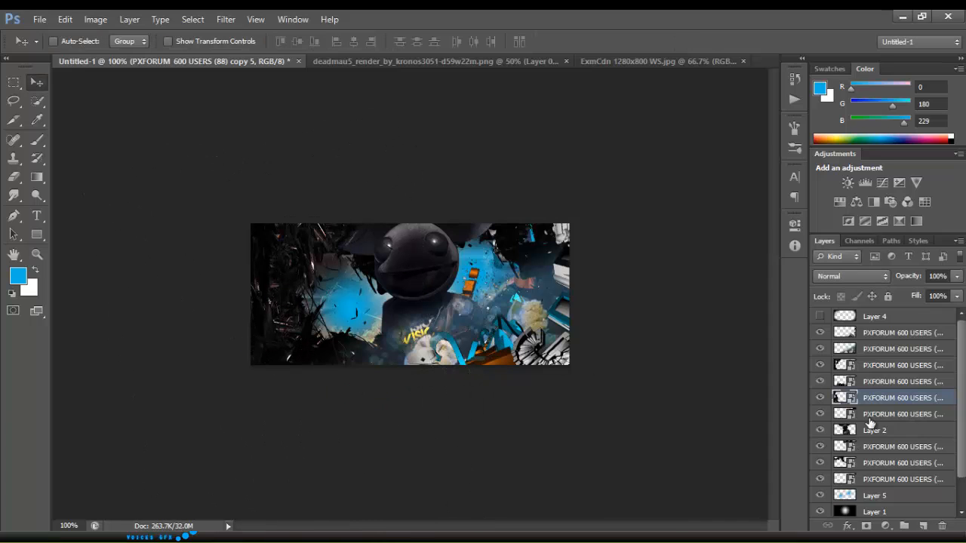
# Duplicate the blue paint layer, Layer 5, and move the copy directly below Layer 4.
pyautogui.scroll(-2, 870, 422)
pyautogui.click(870, 461)
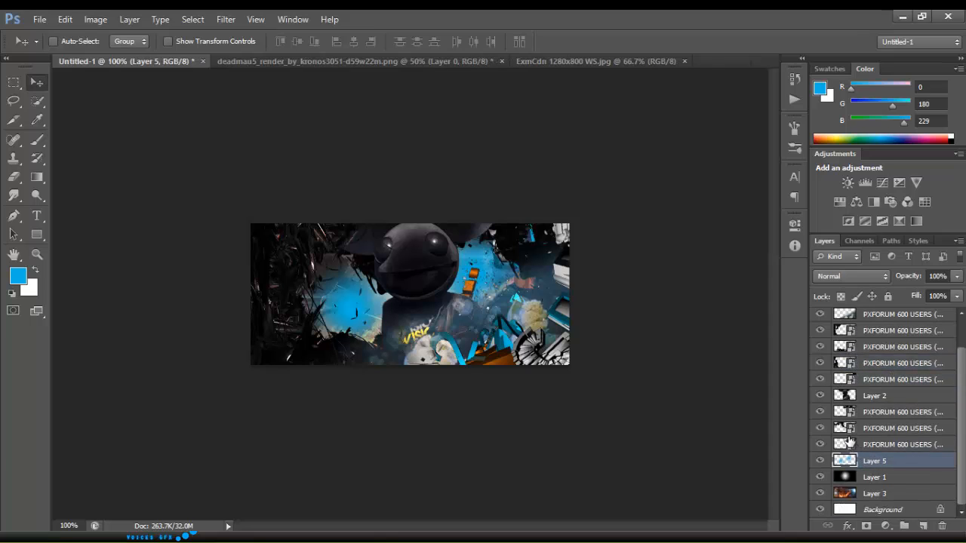
pyautogui.hotkey('ctrl', 'j')
pyautogui.moveTo(858, 459); pyautogui.dragTo(884, 332)
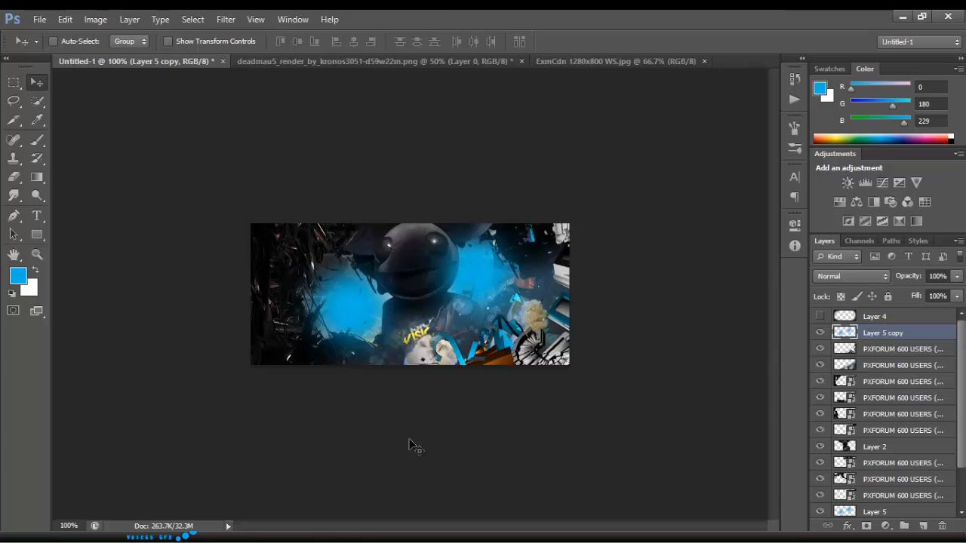
# Add a new empty layer directly above Layer 5.
pyautogui.scroll(-3, 936, 453)
pyautogui.click(876, 464)
pyautogui.hotkey('ctrl', 'shift', 'alt', 'n')
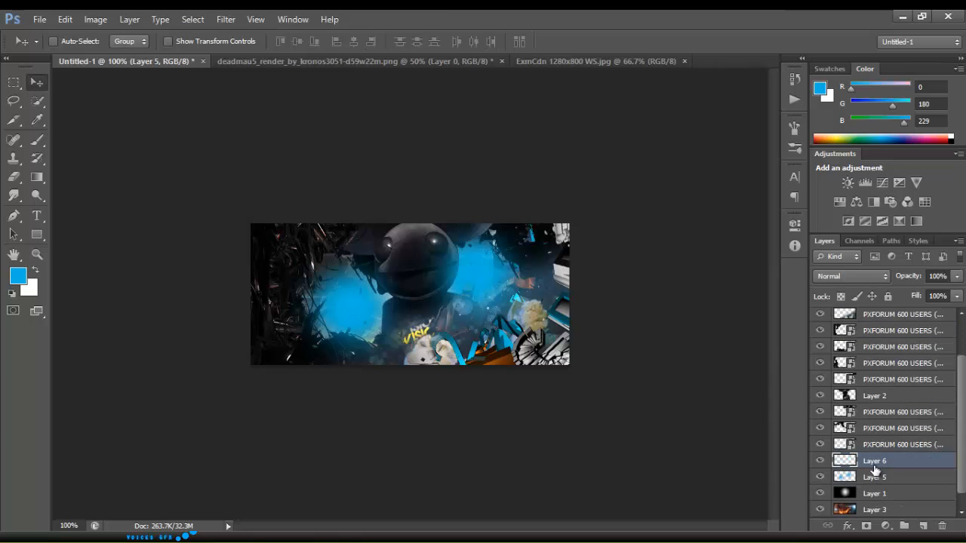
# Duplicate Layer 5 and set the copy directly above it to Overlay with 47% fill.
pyautogui.click(860, 478)
pyautogui.hotkey('ctrl', 'j')
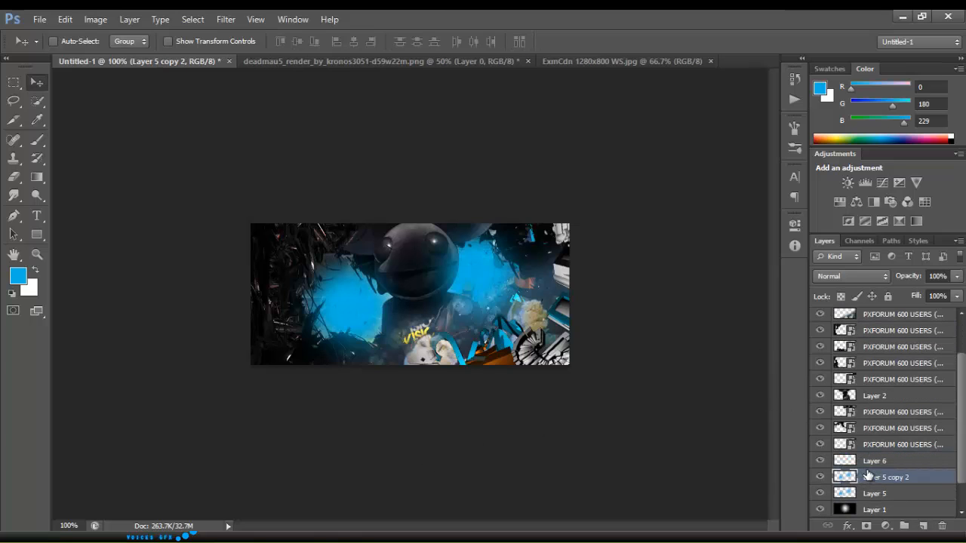
pyautogui.click(851, 276)
pyautogui.click(838, 182)
pyautogui.click(956, 296)
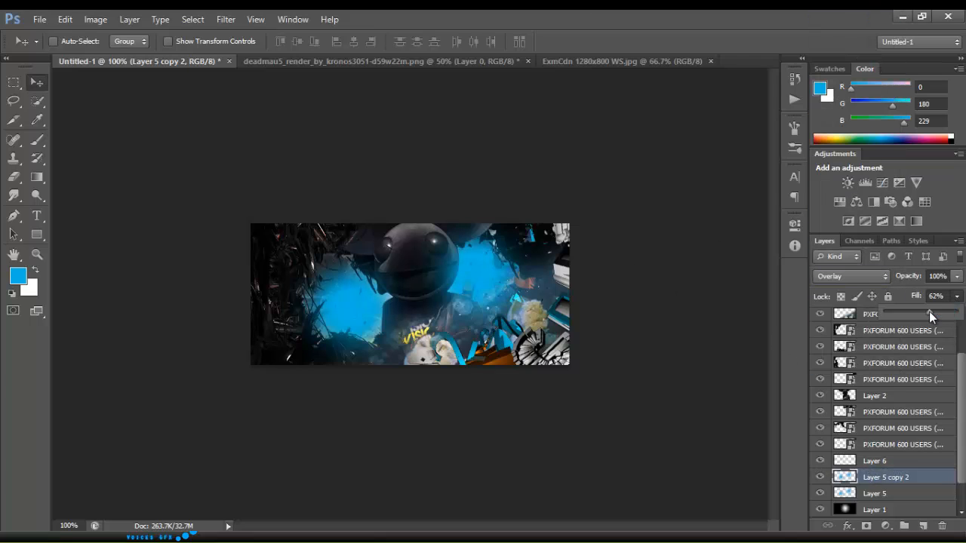
pyautogui.moveTo(930, 311)
pyautogui.mouseDown()
pyautogui.moveTo(889, 312)
pyautogui.moveTo(917, 313)
pyautogui.mouseUp()
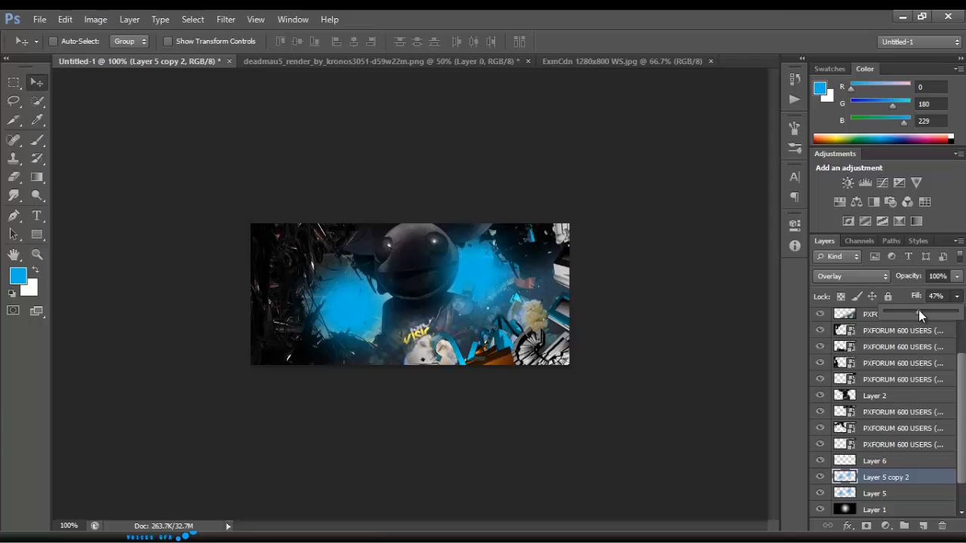
# Set Layer 5 copy's blend mode to Linear Dodge (Add) and its opacity to 61%.
pyautogui.scroll(3, 876, 461)
pyautogui.click(879, 334)
pyautogui.click(877, 277)
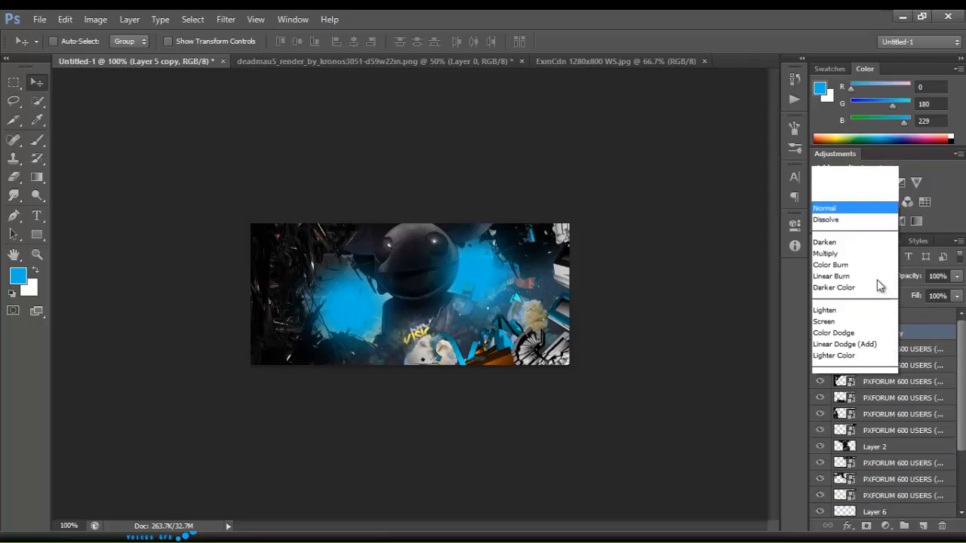
pyautogui.click(844, 151)
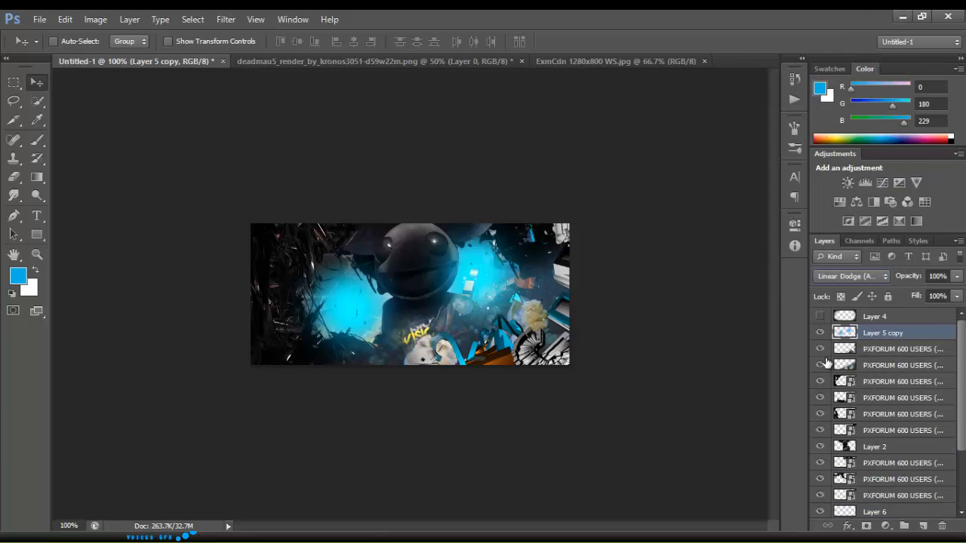
pyautogui.moveTo(953, 280); pyautogui.dragTo(929, 291)
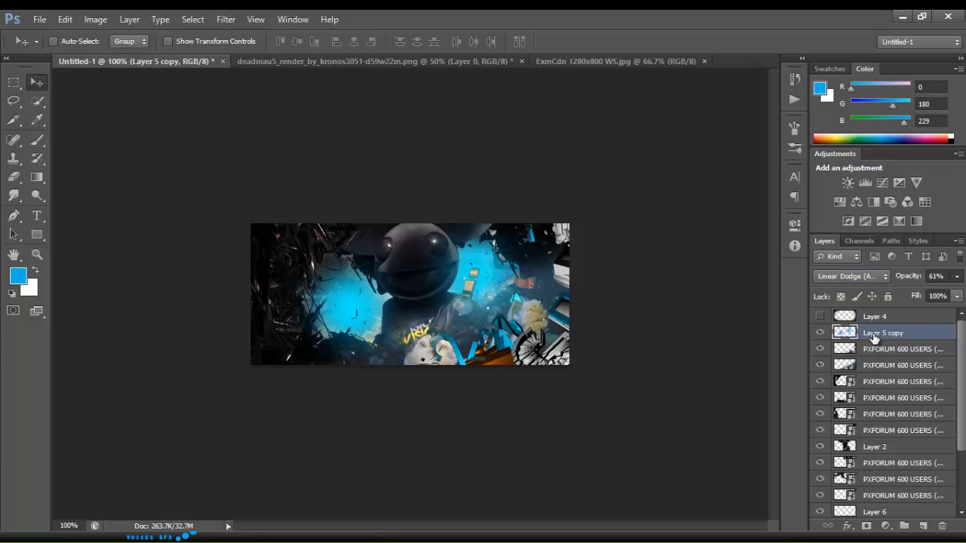
# Duplicate Layer 5 copy, set the lower duplicate to Soft Light, and raise Layer 5 copy's opacity to 85%.
pyautogui.hotkey('ctrl', 'j')
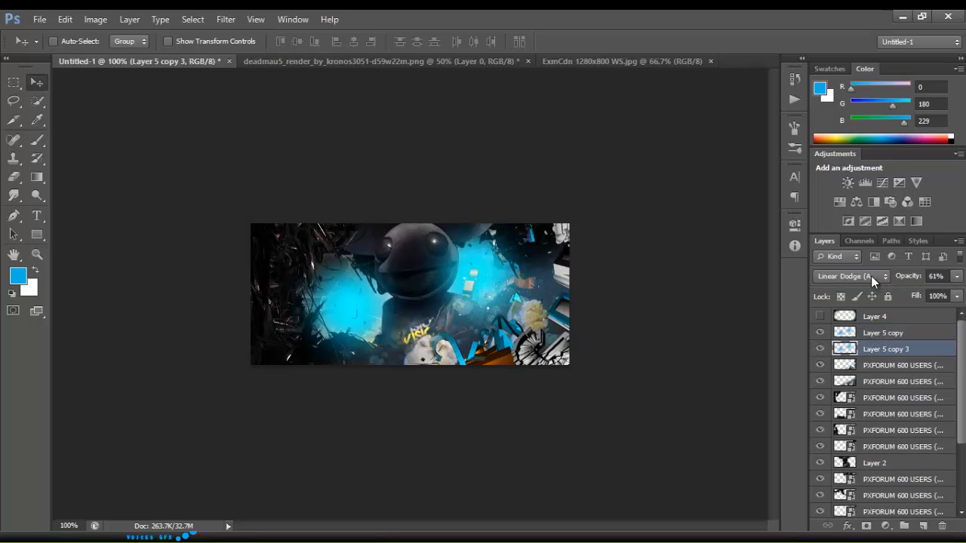
pyautogui.click(871, 276)
pyautogui.click(846, 197)
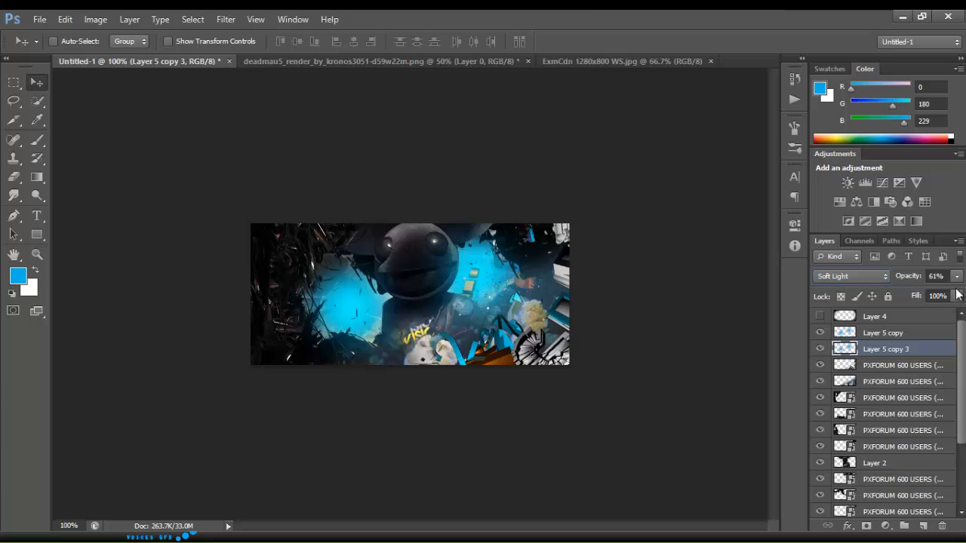
pyautogui.click(956, 276)
pyautogui.click(883, 334)
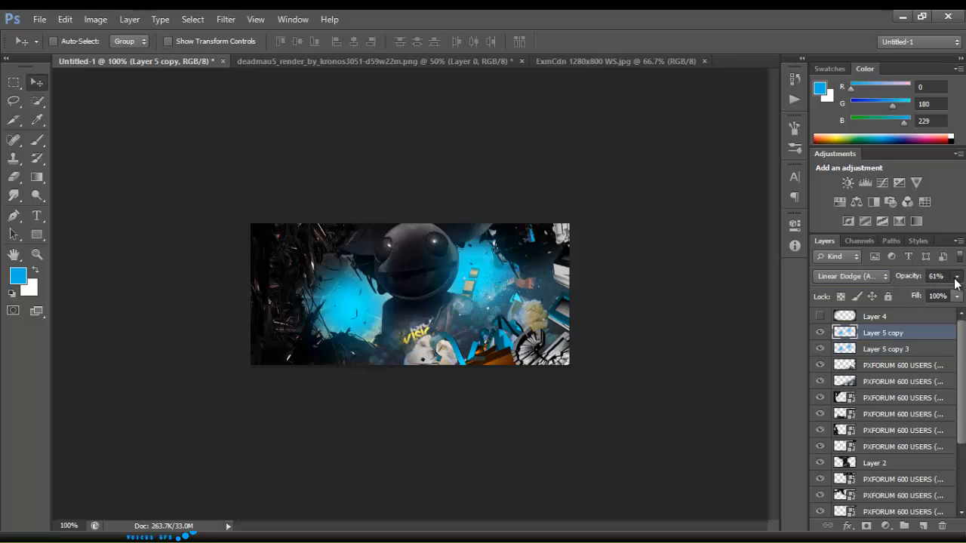
pyautogui.moveTo(938, 291); pyautogui.dragTo(951, 295)
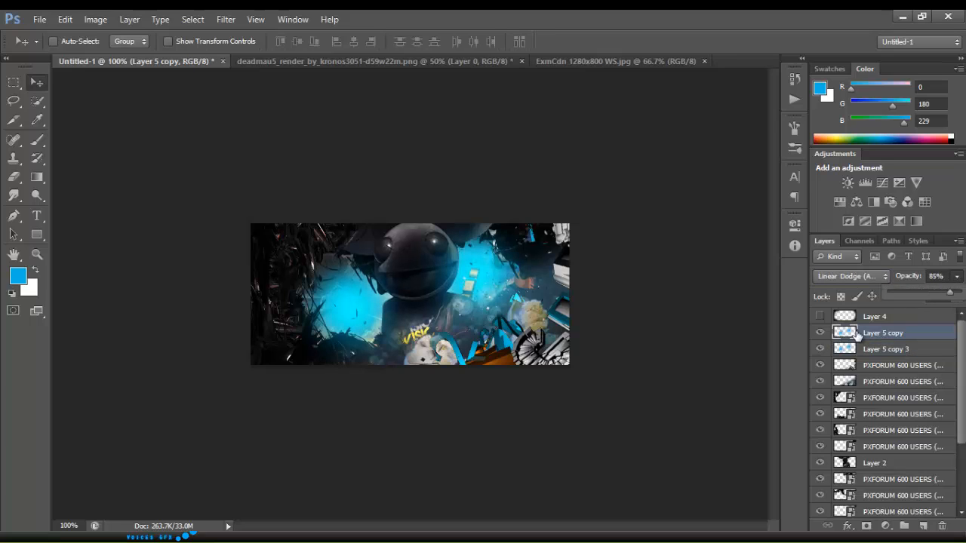
# Show Layer 4 and set its opacity to 70%.
pyautogui.click(820, 317)
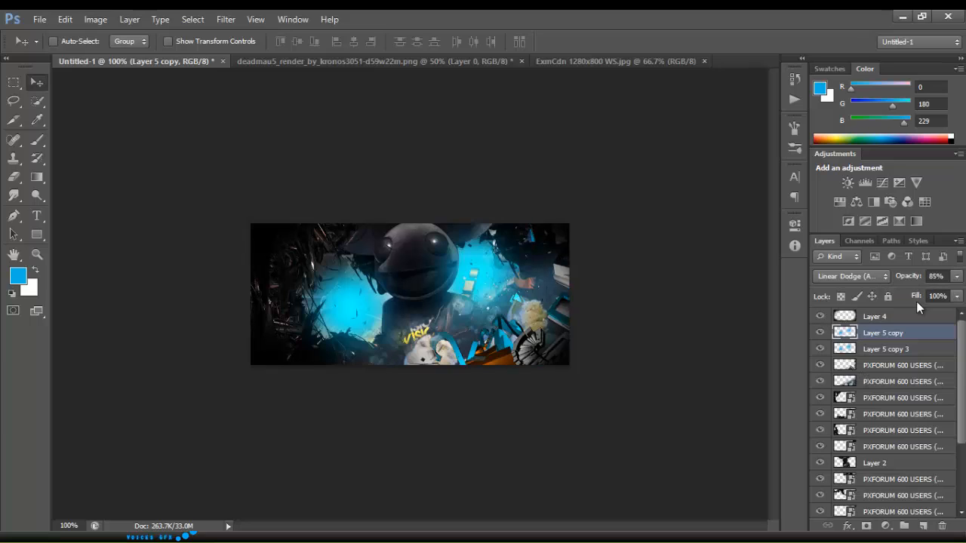
pyautogui.click(912, 323)
pyautogui.moveTo(957, 276); pyautogui.dragTo(934, 295)
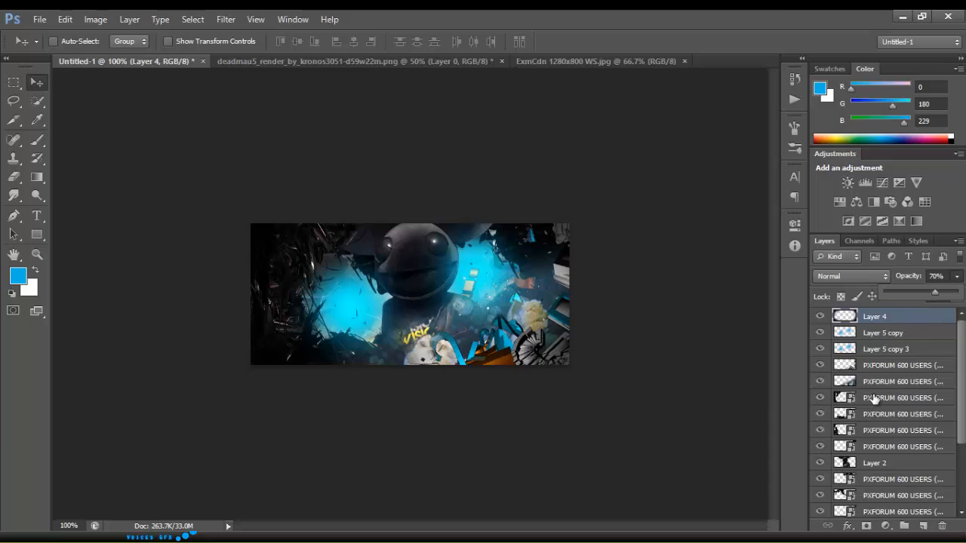
# Review the layer stack and toggle Layer 2's visibility to examine how the character render sits in the composition.
pyautogui.scroll(-3, 874, 400)
pyautogui.scroll(-3, 874, 398)
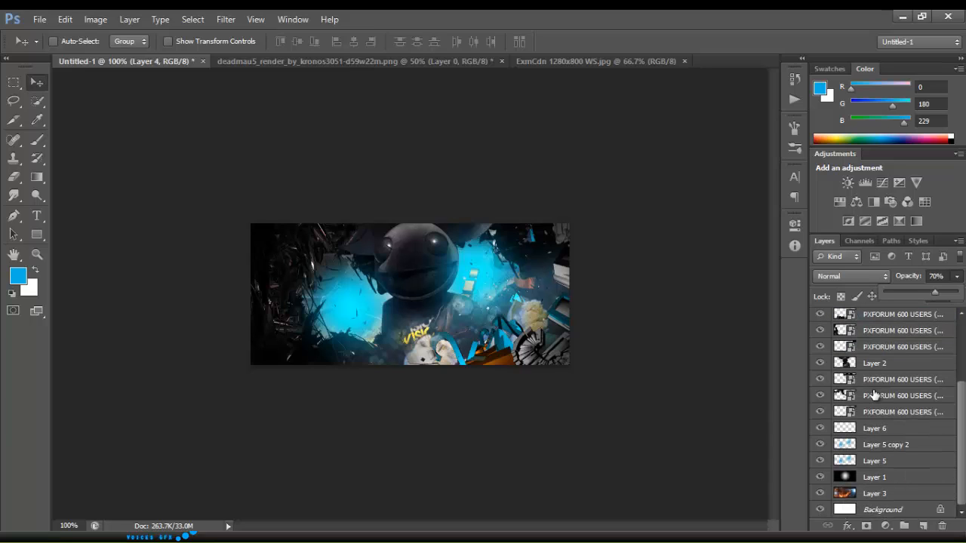
pyautogui.click(872, 495)
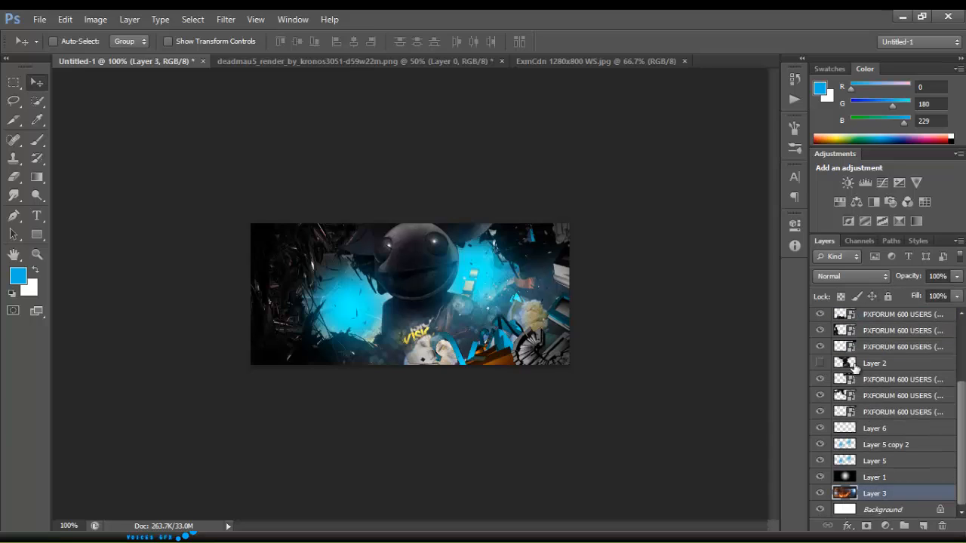
pyautogui.scroll(6, 853, 366)
pyautogui.click(822, 463)
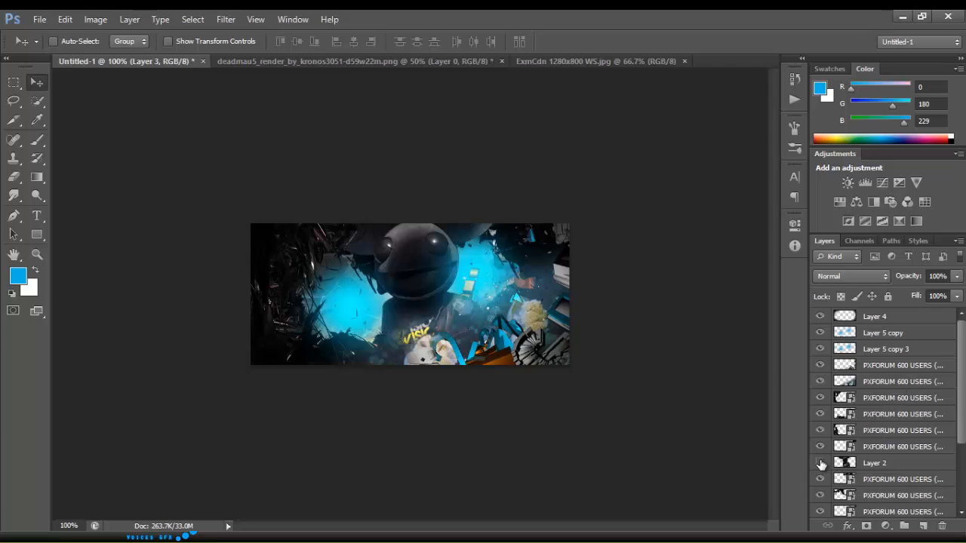
pyautogui.click(821, 463)
pyautogui.click(821, 463)
pyautogui.scroll(-1, 889, 318)
pyautogui.click(889, 318)
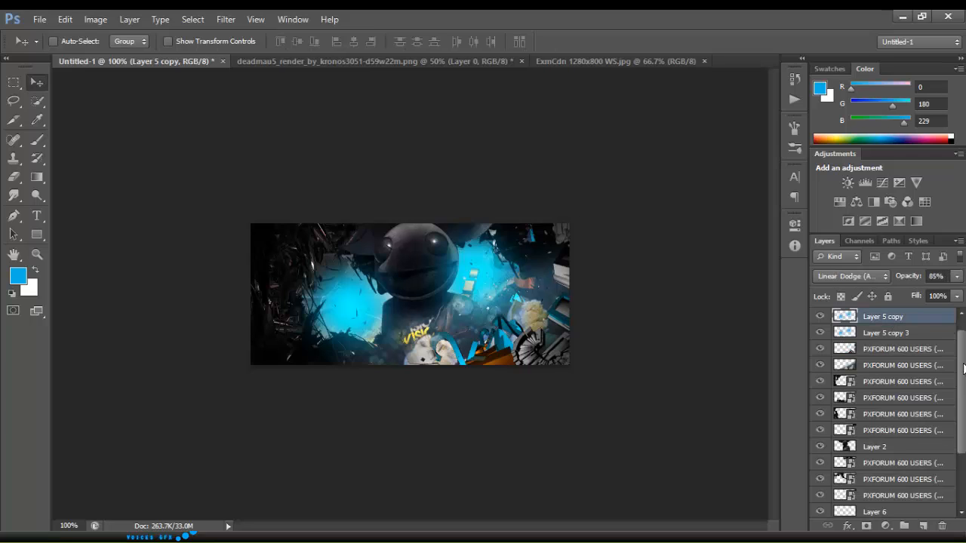
# Add a Gradient Map adjustment layer above Layer 4 using the Black, White preset gradient.
pyautogui.scroll(1, 905, 323)
pyautogui.click(906, 317)
pyautogui.click(899, 221)
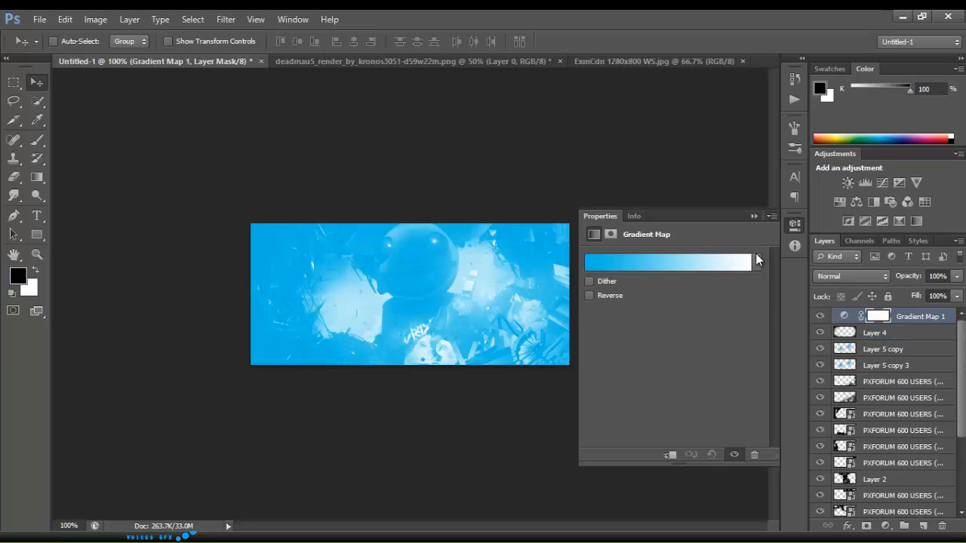
pyautogui.click(715, 263)
pyautogui.click(396, 106)
pyautogui.click(606, 102)
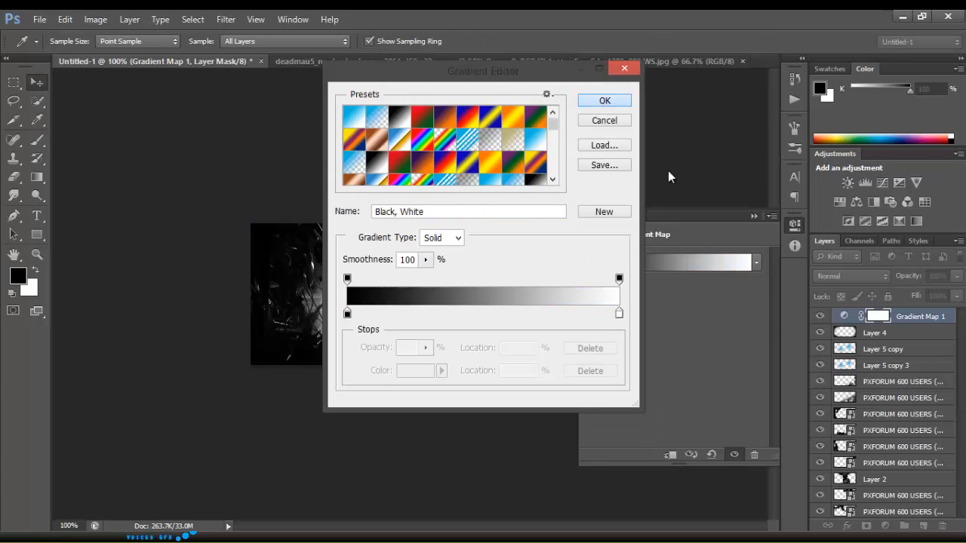
# Try Overlay on the Gradient Map, then set its blend mode to Soft Light and its opacity to 30%.
pyautogui.click(868, 276)
pyautogui.click(853, 223)
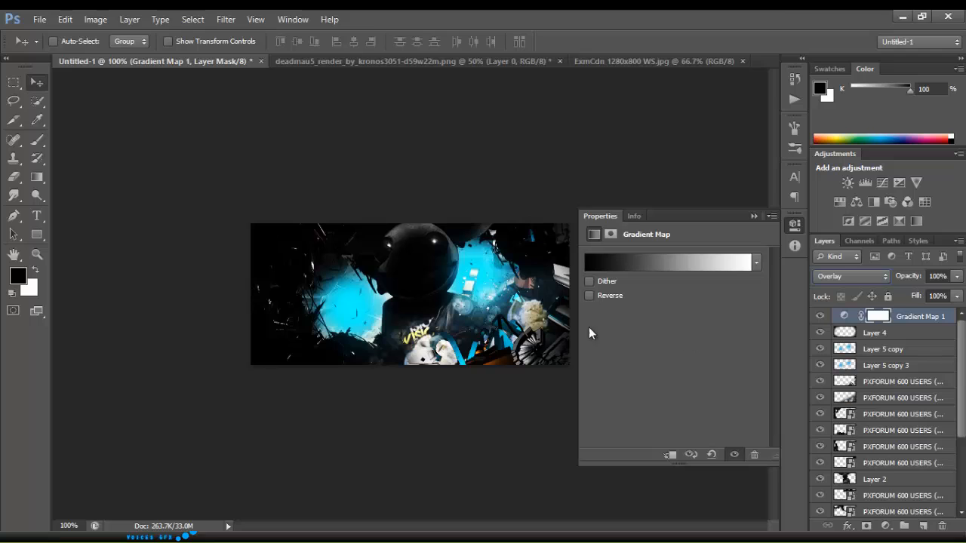
pyautogui.click(753, 215)
pyautogui.click(957, 276)
pyautogui.moveTo(956, 292); pyautogui.dragTo(915, 300)
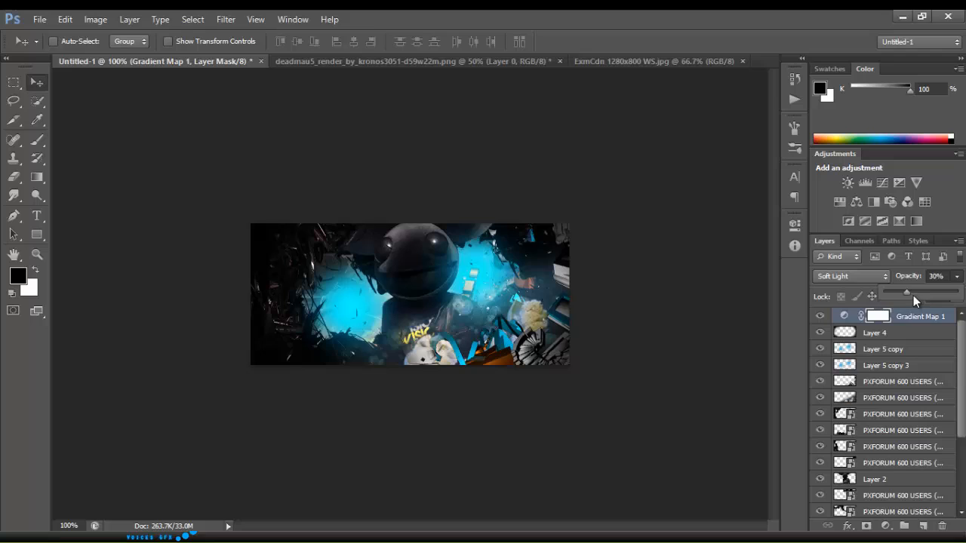
# Duplicate Layer 5 copy and place the duplicate above the Gradient Map 1 adjustment layer.
pyautogui.click(876, 350)
pyautogui.hotkey('ctrl', 'j')
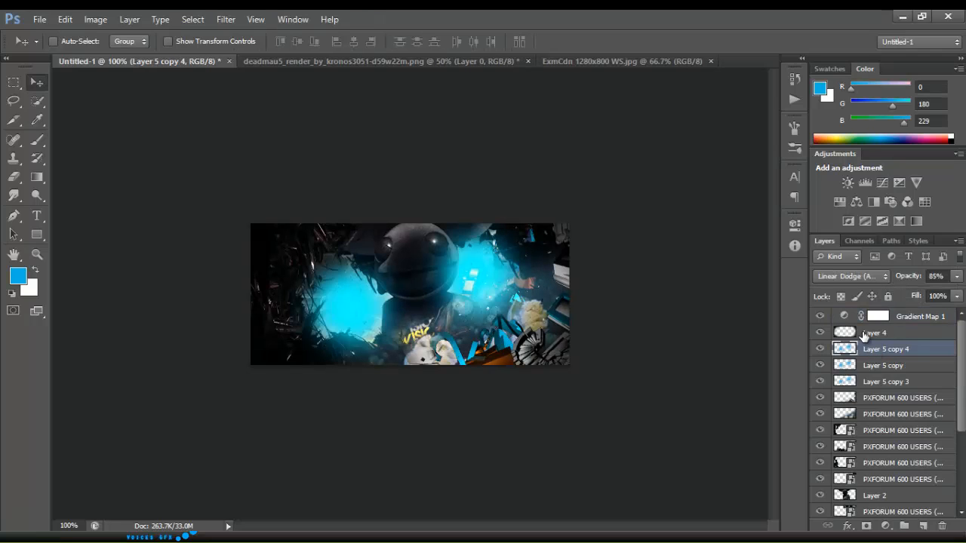
pyautogui.moveTo(870, 353); pyautogui.dragTo(926, 316)
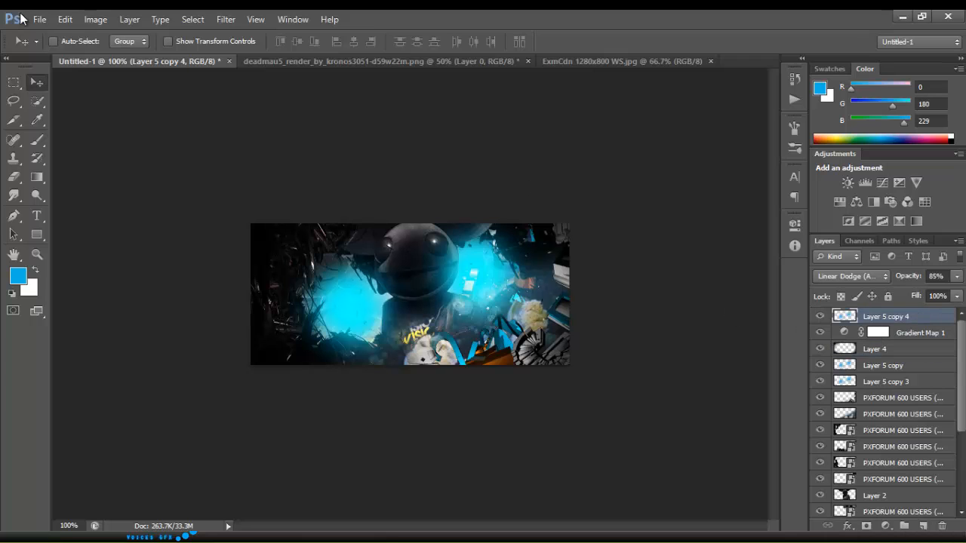
# Apply a Gaussian Blur with a radius of 14.1 pixels to the duplicated blue glow layer.
pyautogui.click(226, 20)
pyautogui.moveTo(230, 163)
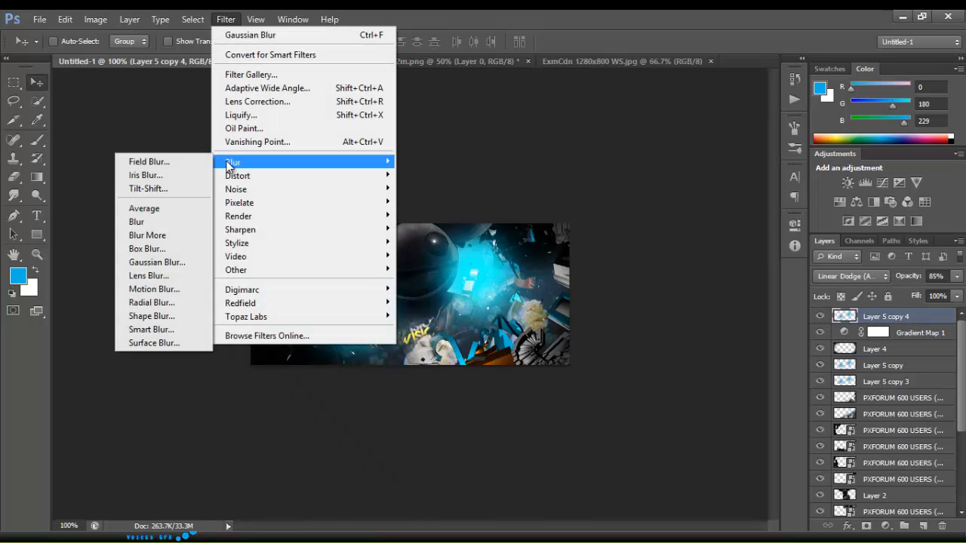
pyautogui.click(174, 263)
pyautogui.moveTo(725, 312); pyautogui.dragTo(680, 306)
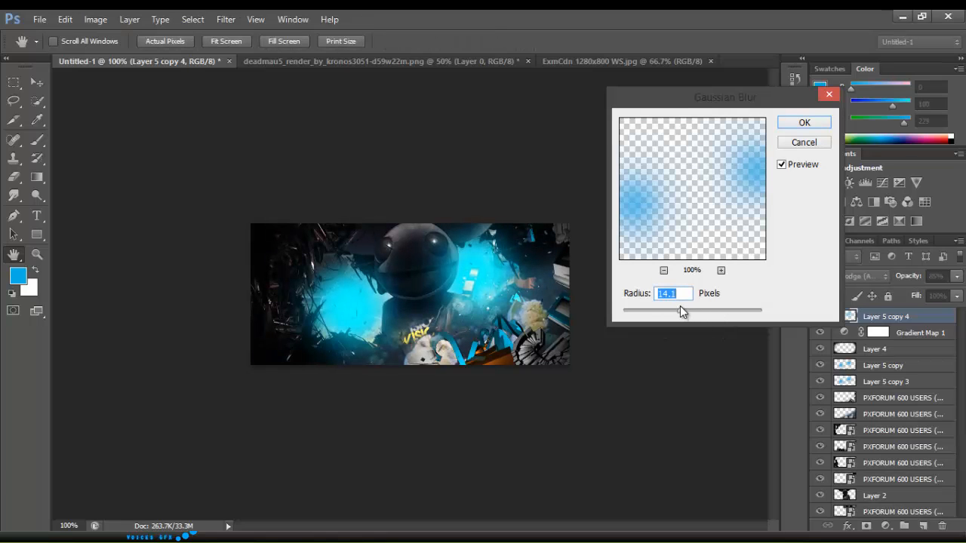
pyautogui.click(804, 123)
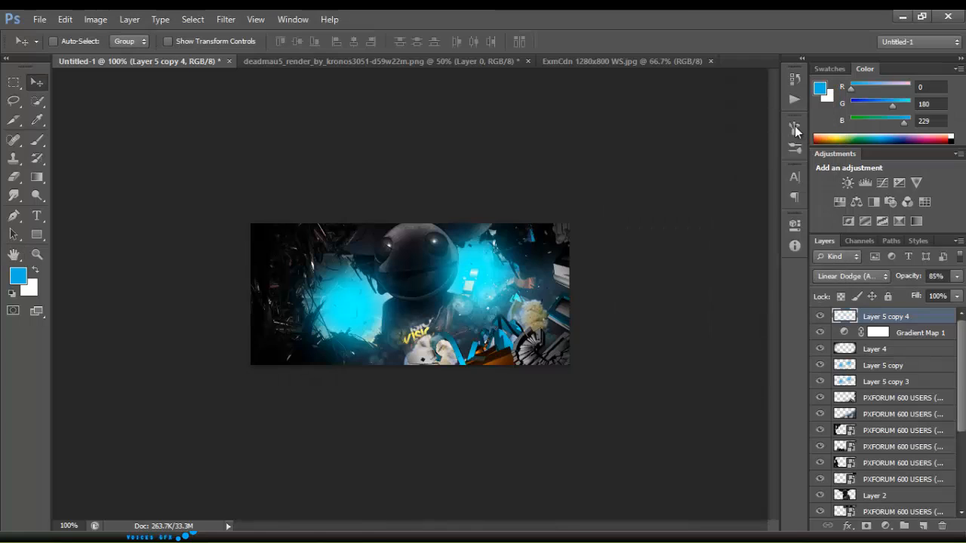
# Identify the upper two PXFORUM render layers by toggling their visibility, and apply a Gaussian Blur of about 2 pixels to the topmost one.
pyautogui.scroll(-5, 895, 425)
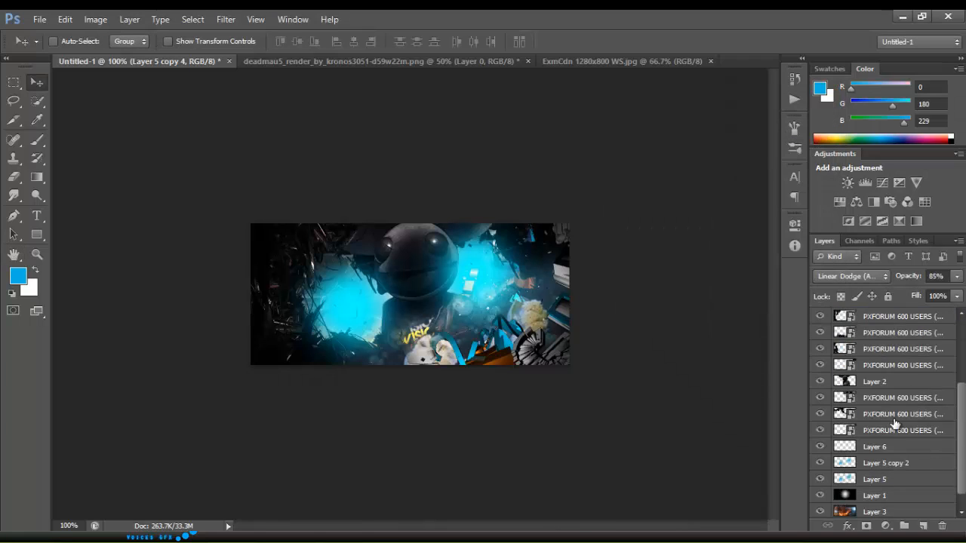
pyautogui.scroll(3, 891, 415)
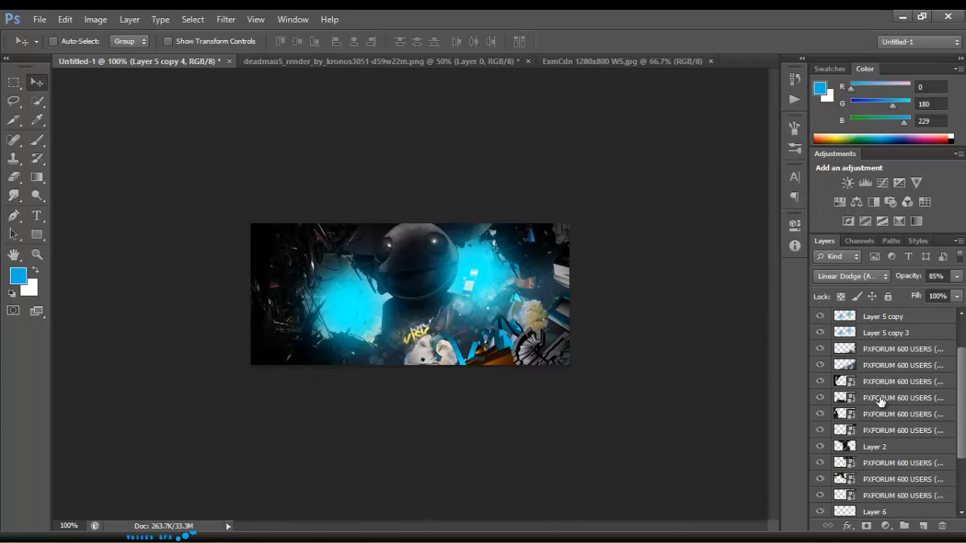
pyautogui.click(820, 350)
pyautogui.click(819, 350)
pyautogui.click(821, 366)
pyautogui.click(820, 366)
pyautogui.click(830, 349)
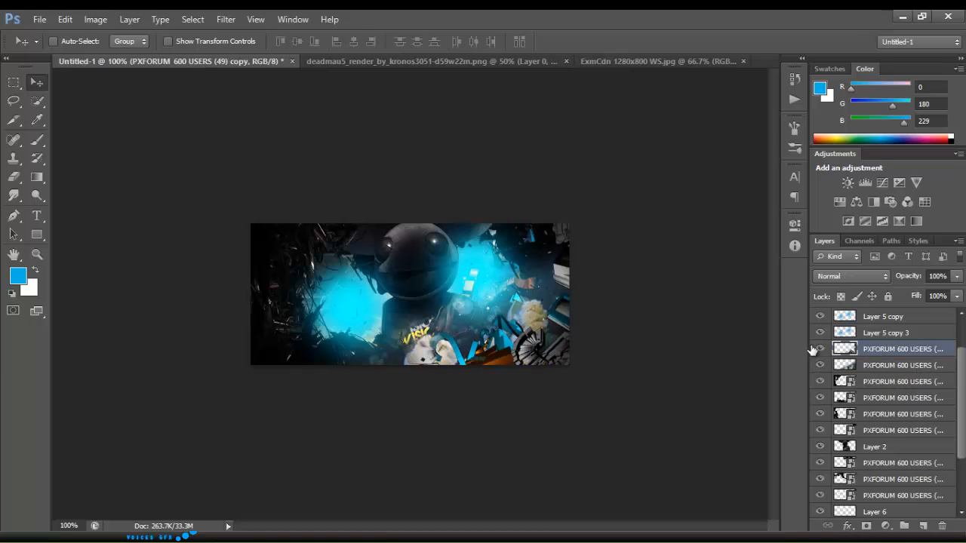
pyautogui.click(229, 19)
pyautogui.moveTo(237, 161)
pyautogui.click(163, 261)
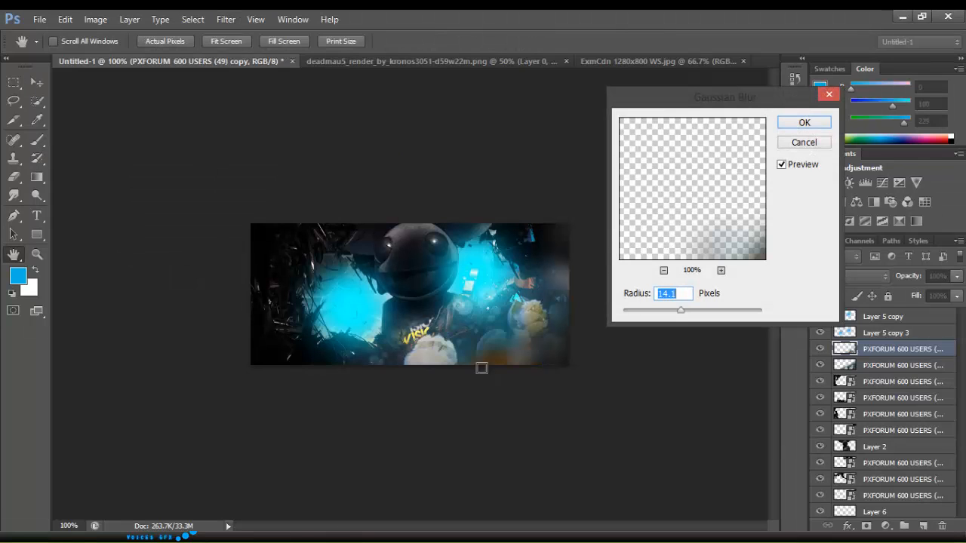
pyautogui.moveTo(681, 312); pyautogui.dragTo(653, 312)
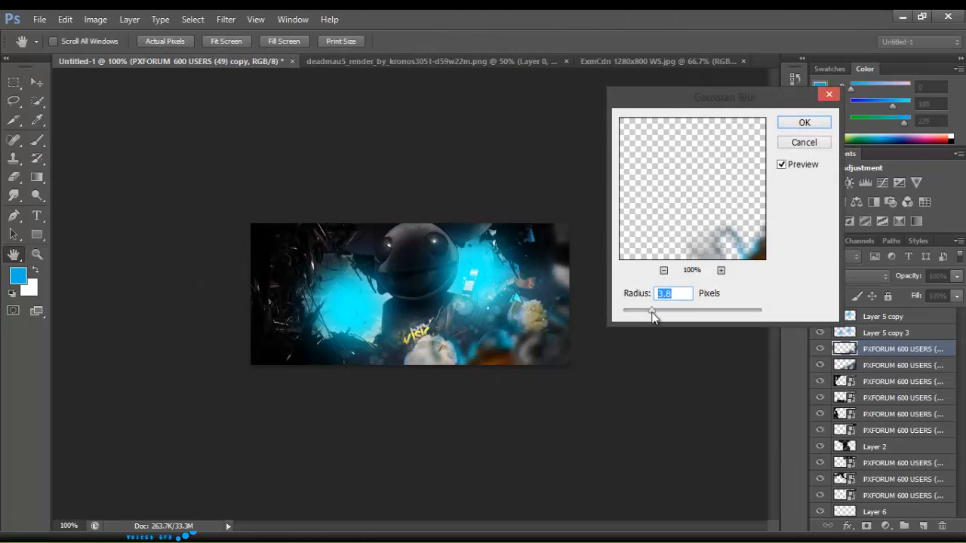
pyautogui.scroll(-6, 687, 219)
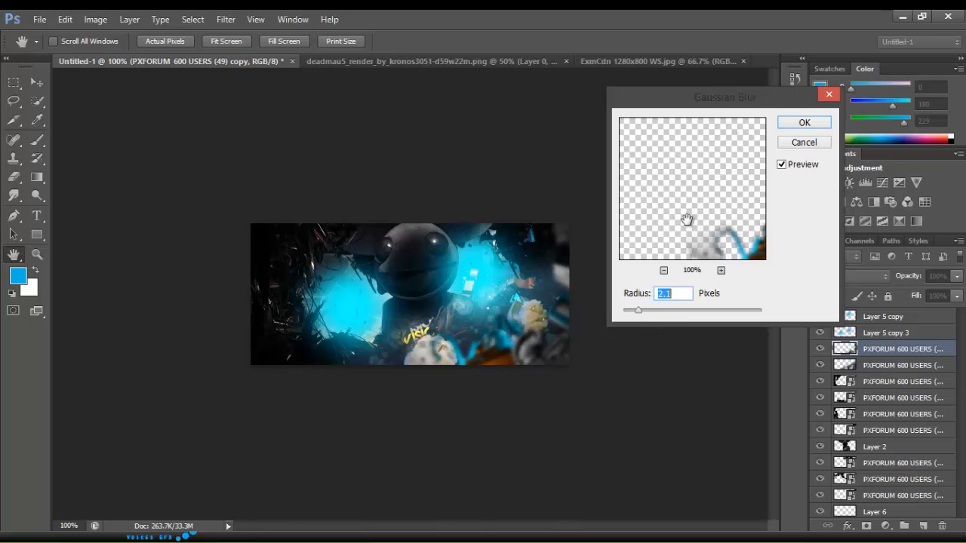
pyautogui.click(805, 122)
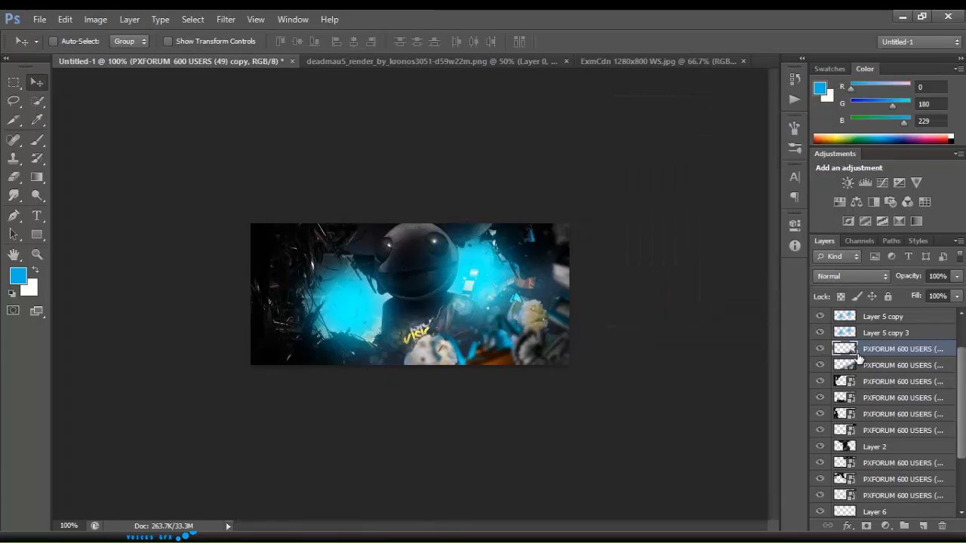
# Apply a Gaussian Blur with a radius of 2.5 pixels to the PXFORUM 600 USERS (25) layer.
pyautogui.click(898, 365)
pyautogui.click(229, 18)
pyautogui.moveTo(264, 162)
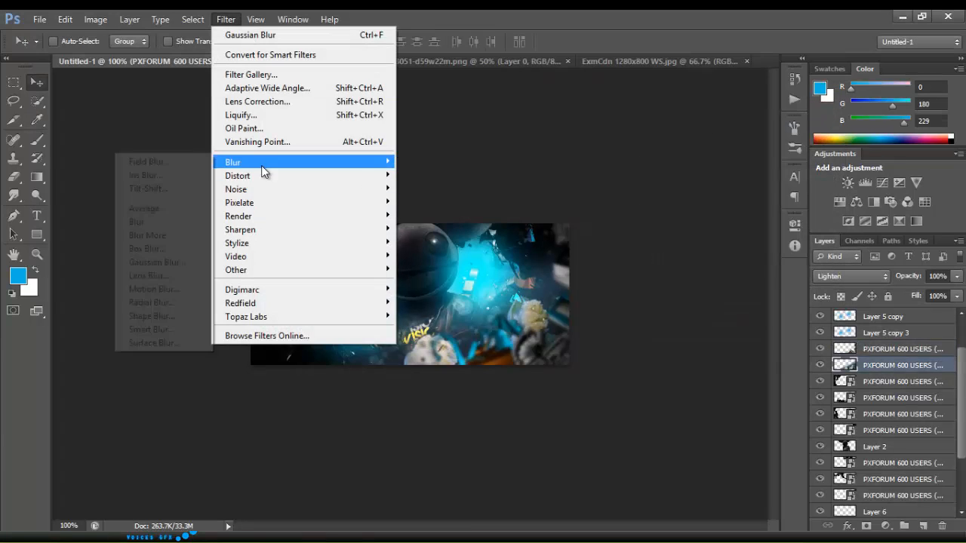
pyautogui.click(182, 262)
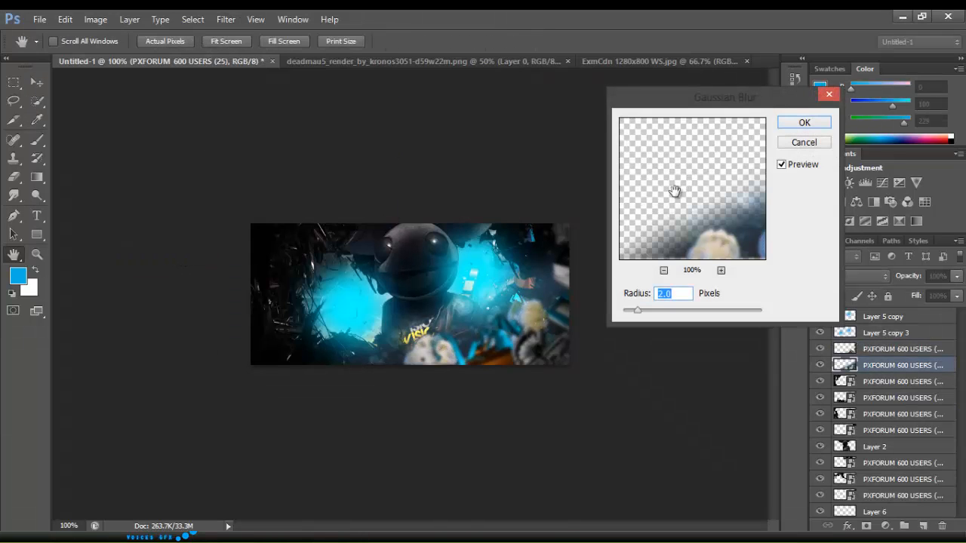
pyautogui.write('2.5')
pyautogui.click(805, 122)
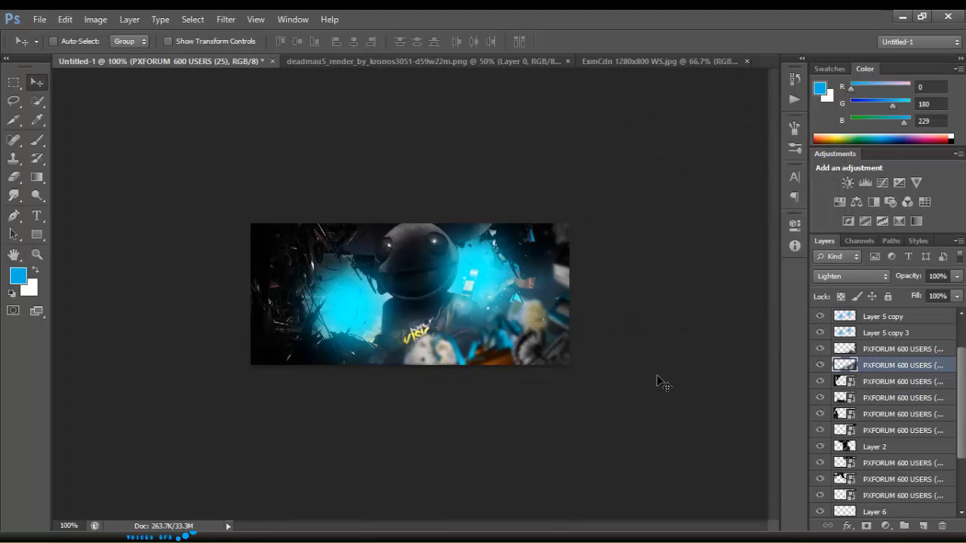
# Add a new empty layer above Layer 5 copy 4.
pyautogui.scroll(3, 872, 335)
pyautogui.click(880, 316)
pyautogui.click(923, 527)
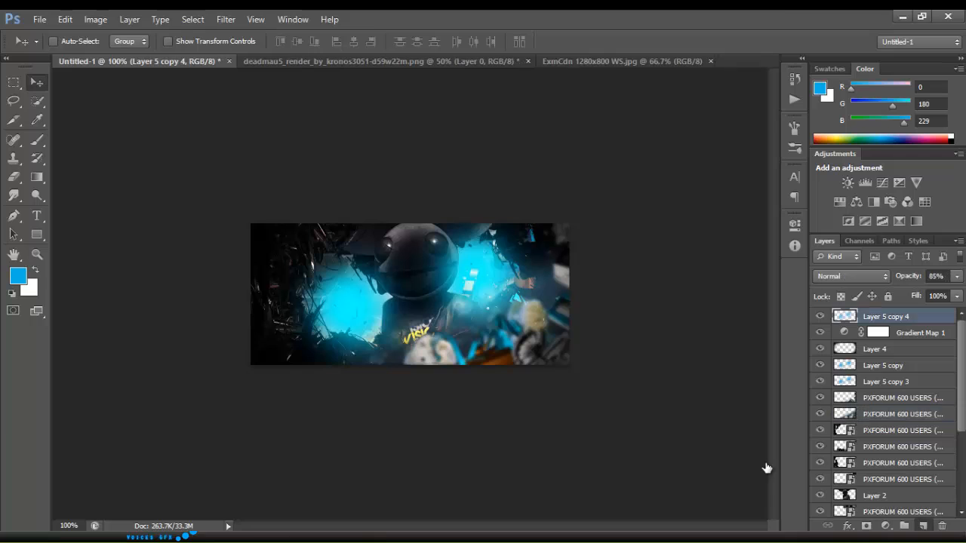
# Set up a hard round 50 px brush with Shape Dynamics size jitter enabled for dots of varying size.
pyautogui.click(37, 141)
pyautogui.click(60, 42)
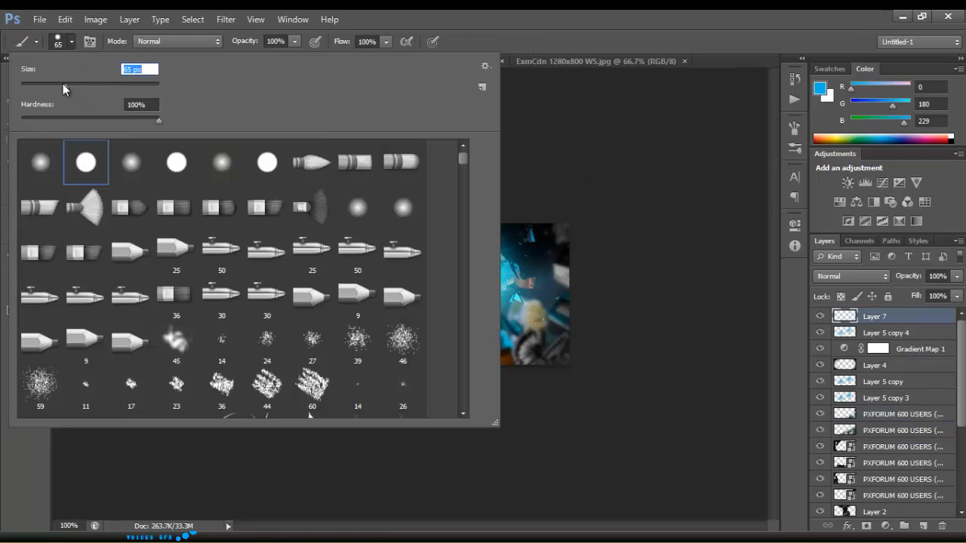
pyautogui.moveTo(63, 84); pyautogui.dragTo(54, 82)
pyautogui.click(794, 128)
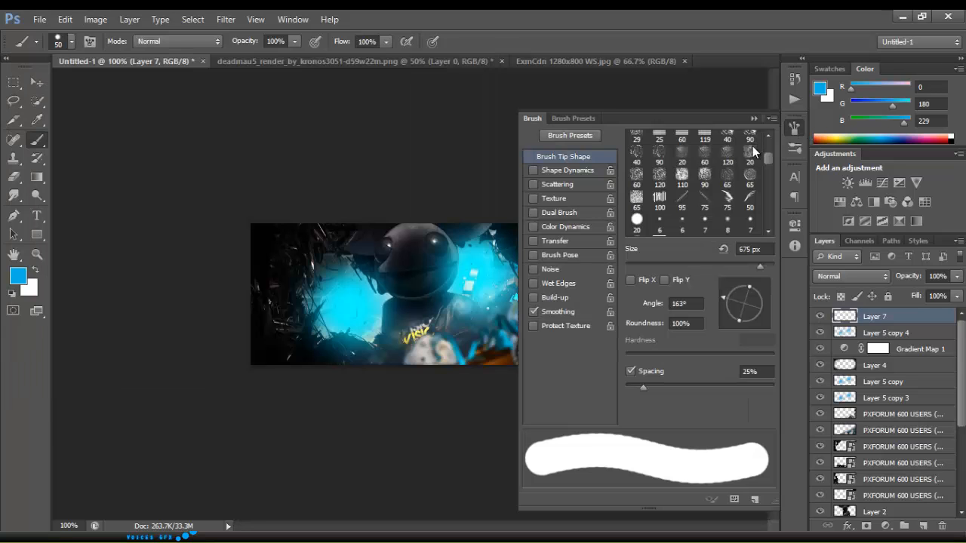
pyautogui.click(565, 169)
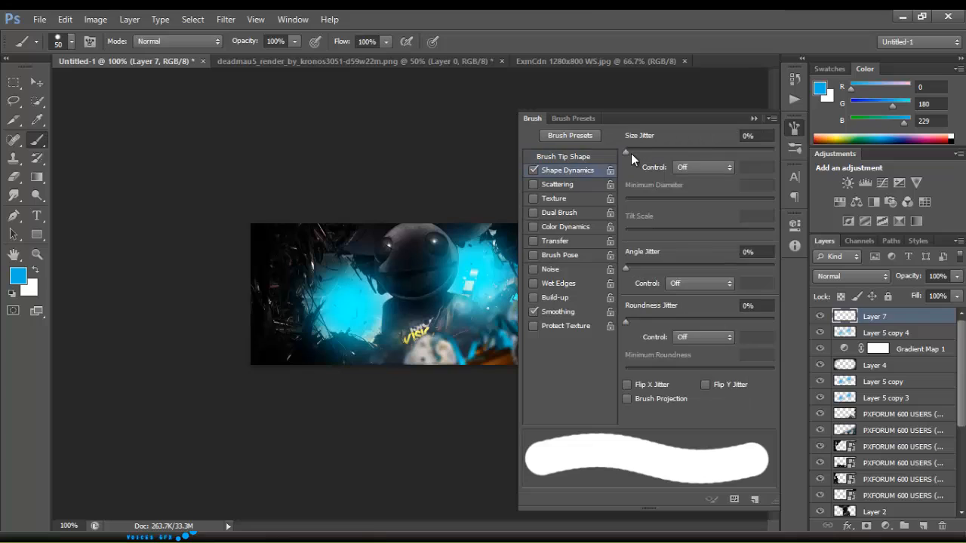
pyautogui.click(753, 119)
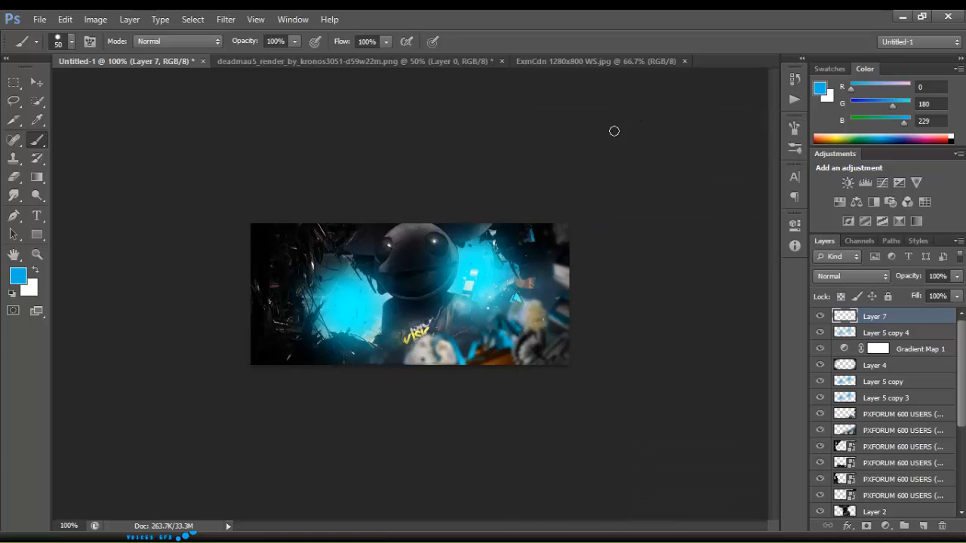
# Paint scattered white dots of varying size over the signature's left half on Layer 7, undoing an unwanted dot.
pyautogui.press('x')
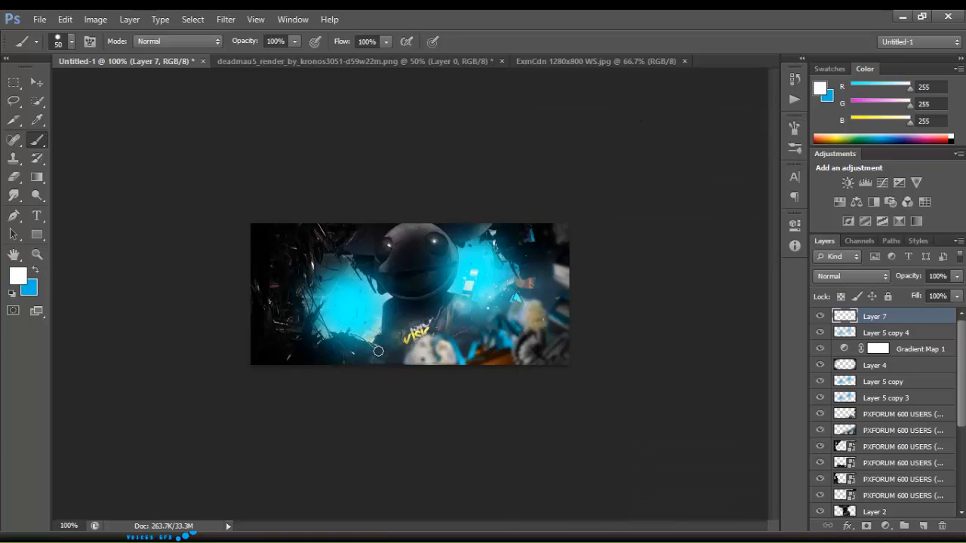
pyautogui.click(360, 351)
pyautogui.click(364, 326)
pyautogui.click(296, 303)
pyautogui.click(318, 279)
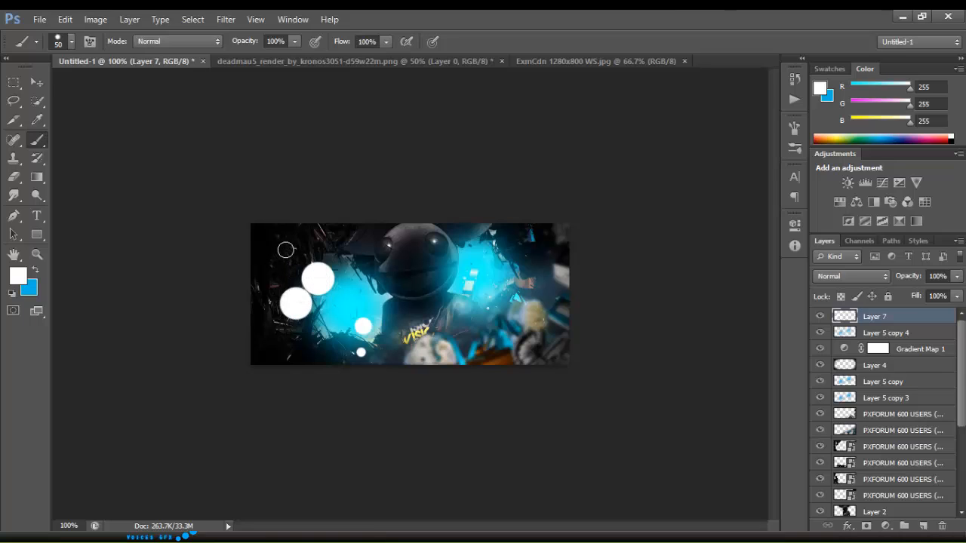
pyautogui.hotkey('ctrl', 'z')
pyautogui.click(302, 243)
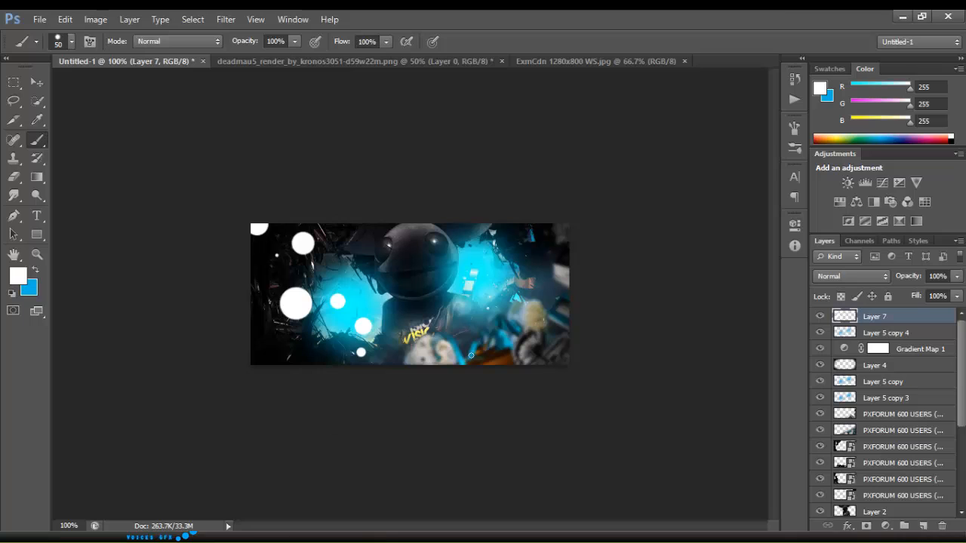
# With Layer 7 hidden, add a layer above it, fill it with the merged image using Apply Image, and clip it to Layer 7.
pyautogui.click(924, 526)
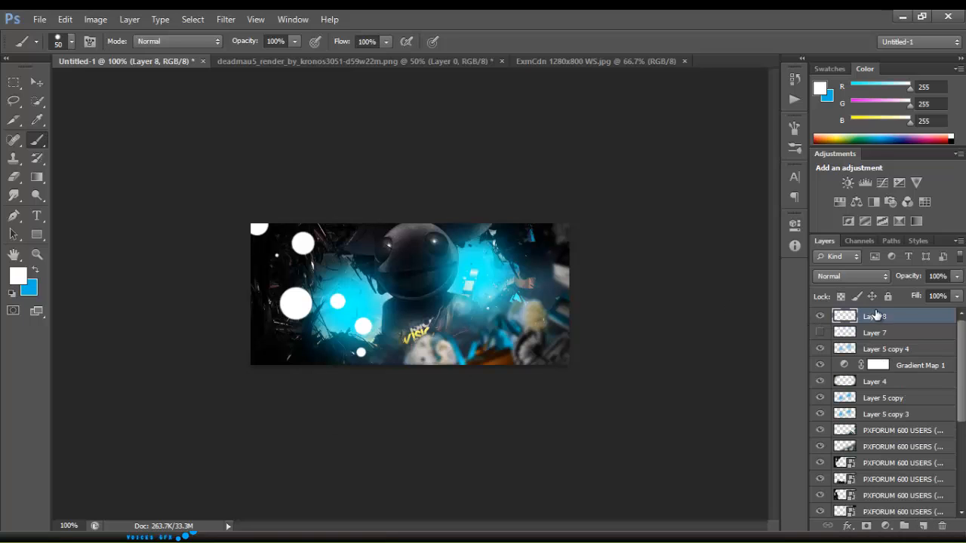
pyautogui.click(95, 19)
pyautogui.click(137, 219)
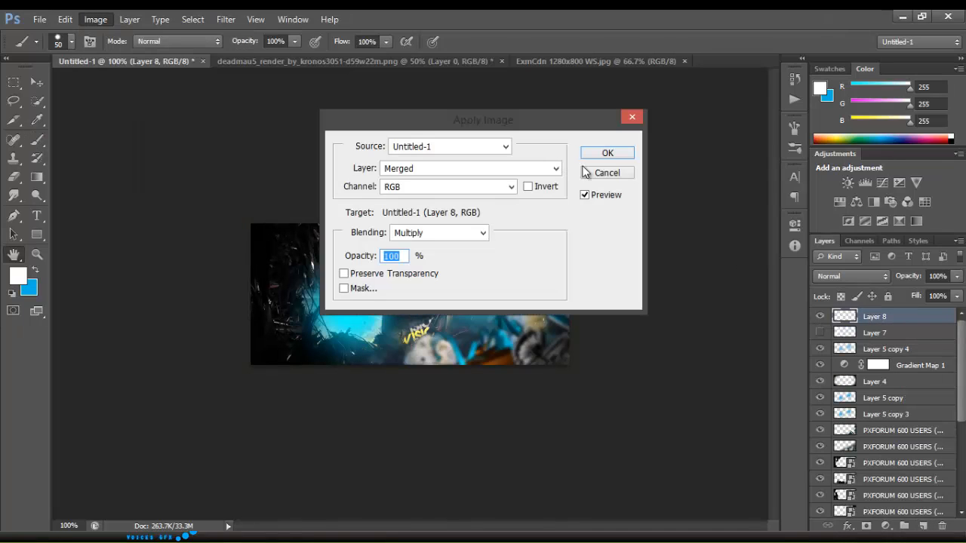
pyautogui.click(608, 153)
pyautogui.rightClick(861, 316)
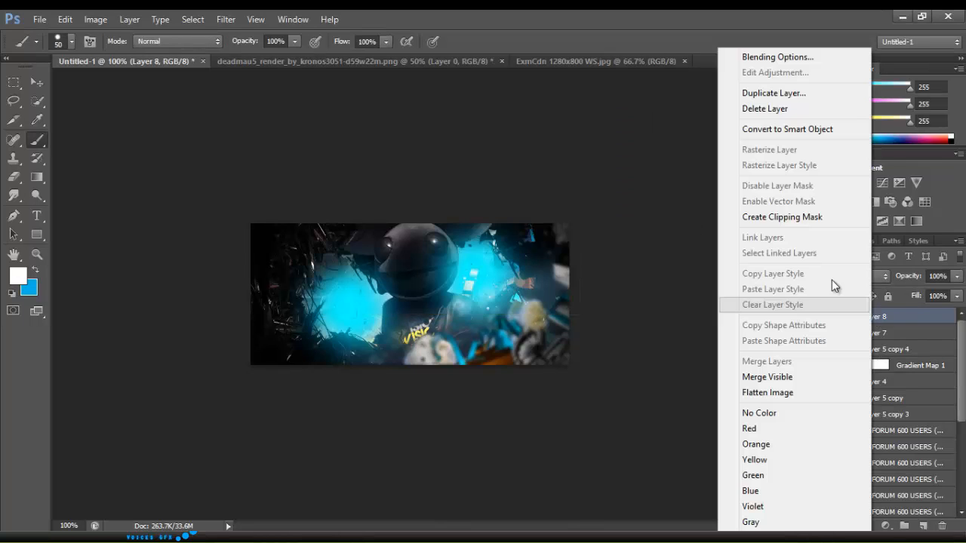
pyautogui.click(783, 217)
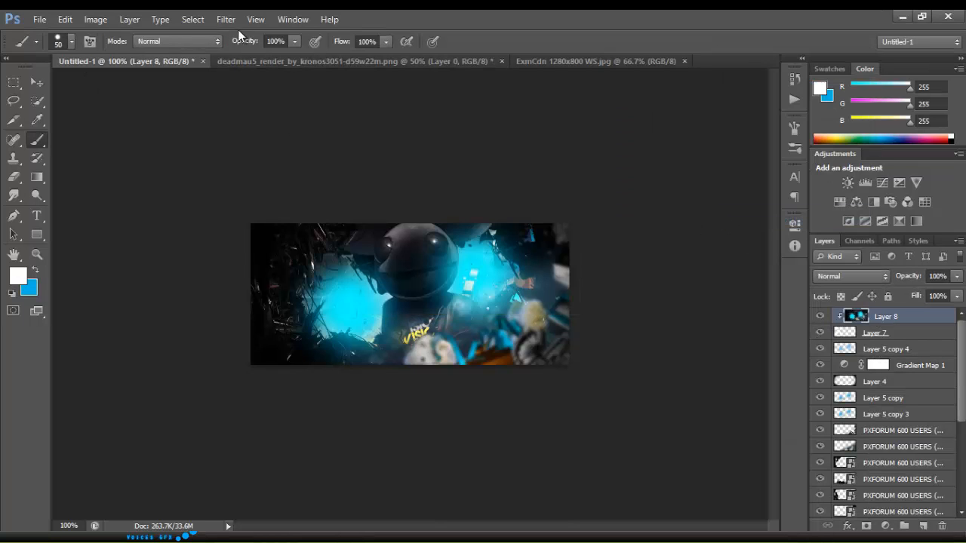
# Flip the clipped Layer 8 image horizontally so the dots show the mirrored artwork.
pyautogui.click(65, 19)
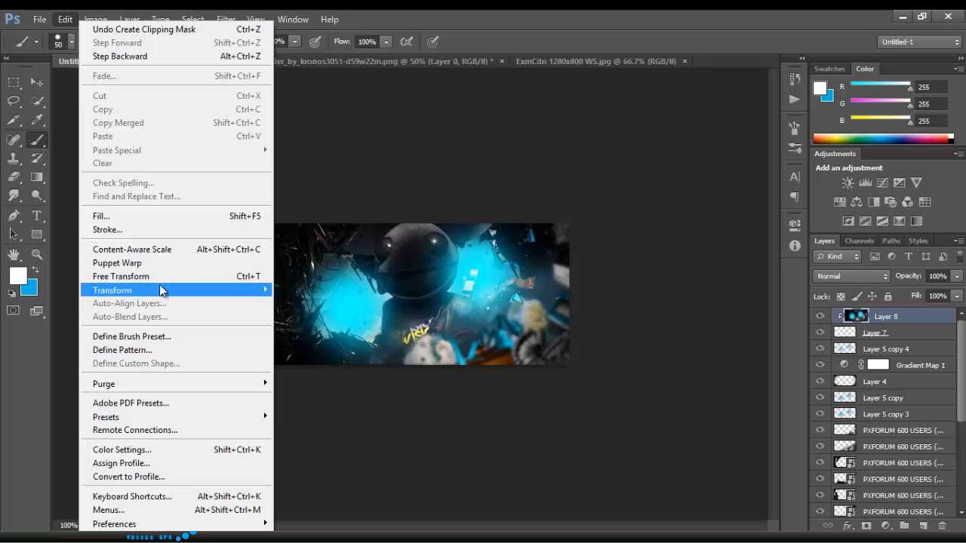
pyautogui.moveTo(159, 288)
pyautogui.click(317, 443)
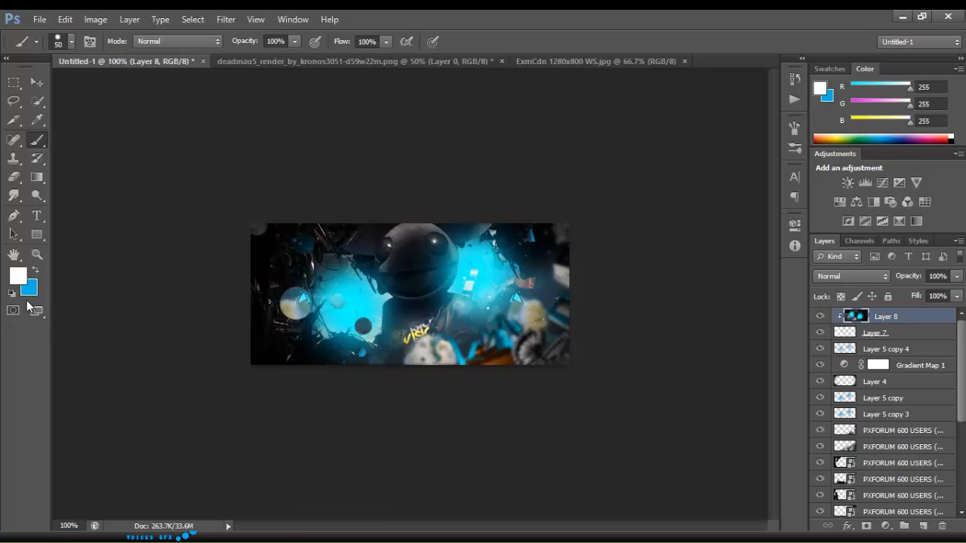
# Choose the Burn tool, add an empty layer, and rearrange the stack with Layer 4 on top and Layer 9 beneath Gradient Map 1.
pyautogui.click(34, 197)
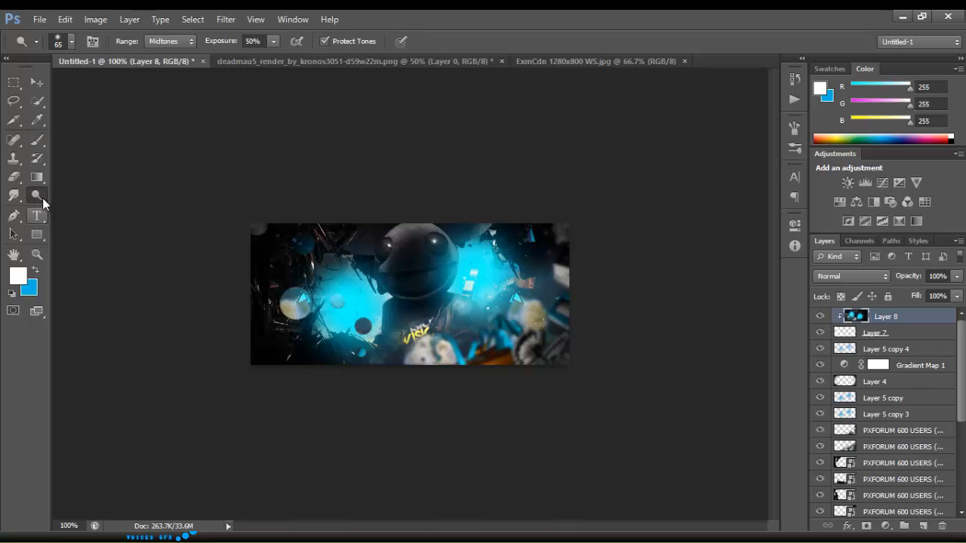
pyautogui.moveTo(43, 198); pyautogui.dragTo(81, 208)
pyautogui.click(921, 526)
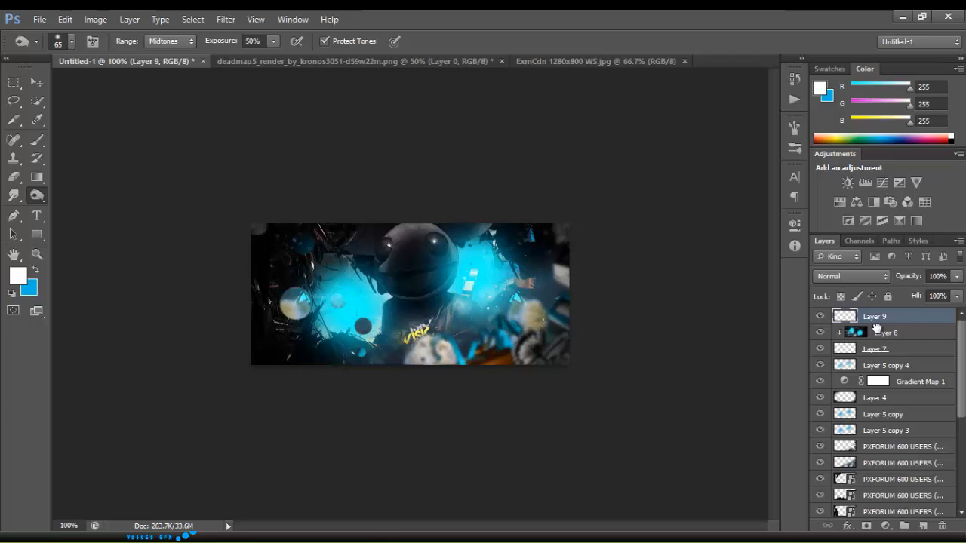
pyautogui.moveTo(876, 321)
pyautogui.mouseDown()
pyautogui.moveTo(879, 399)
pyautogui.moveTo(884, 319)
pyautogui.mouseUp()
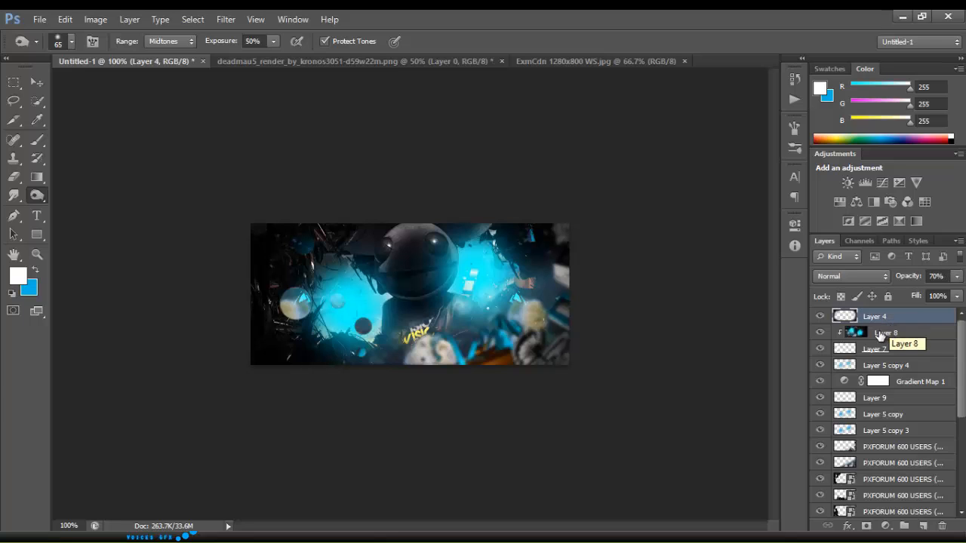
# Set up a black soft round brush at 108 px and 0% hardness for Layer 4.
pyautogui.press('b')
pyautogui.click(11, 294)
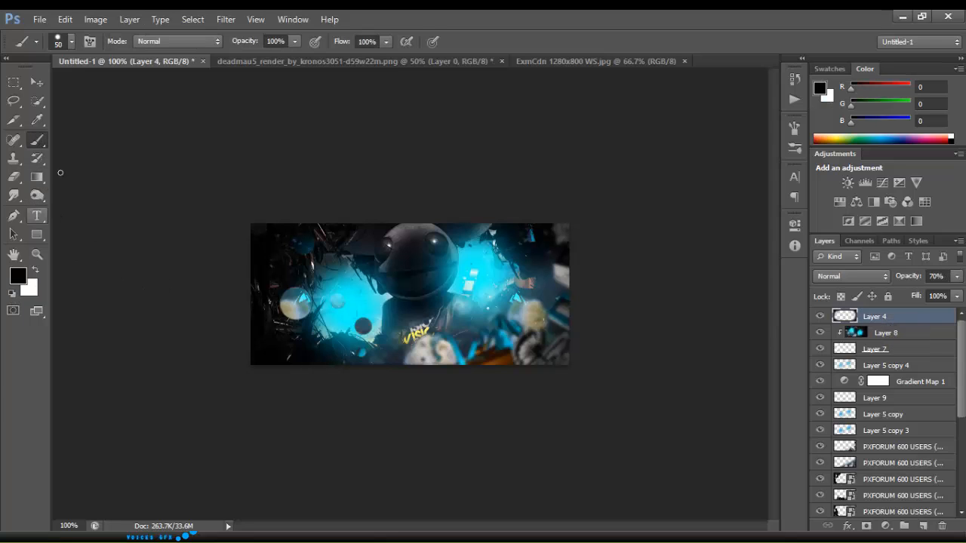
pyautogui.click(72, 42)
pyautogui.click(131, 164)
pyautogui.moveTo(56, 86); pyautogui.dragTo(93, 86)
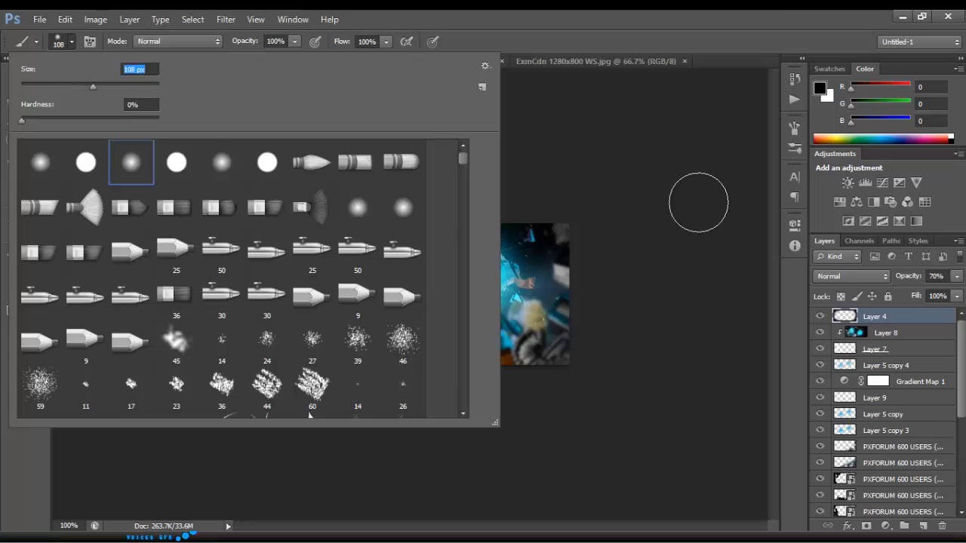
pyautogui.click(697, 203)
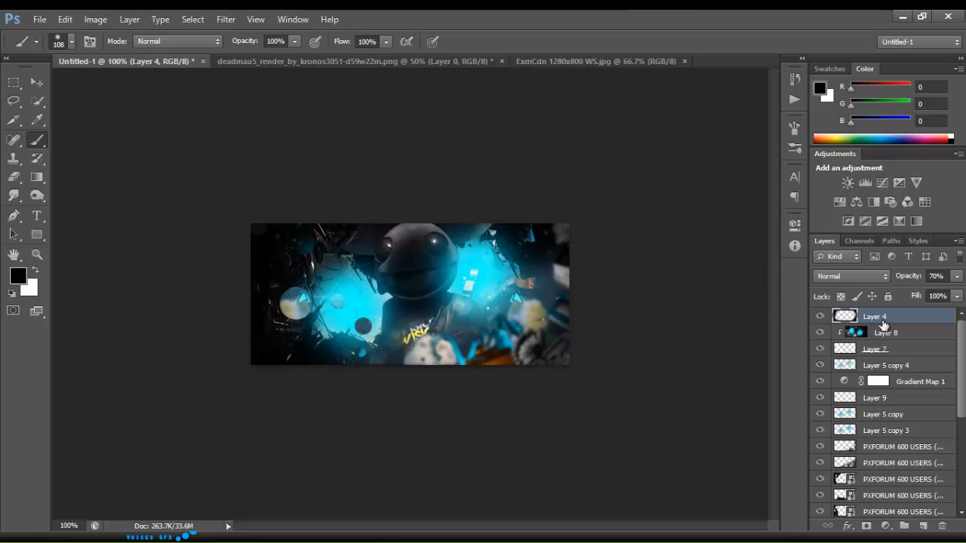
# Add a layer above Layer 4, darken the banner's lower-right corner with the black brush, and set the layer's opacity to 53%.
pyautogui.click(923, 524)
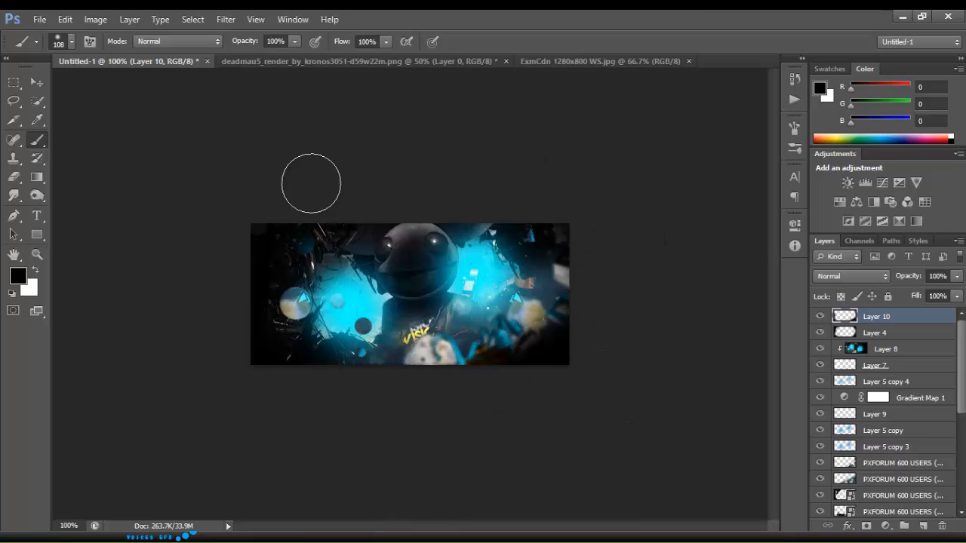
pyautogui.click(957, 276)
pyautogui.moveTo(950, 295); pyautogui.dragTo(923, 291)
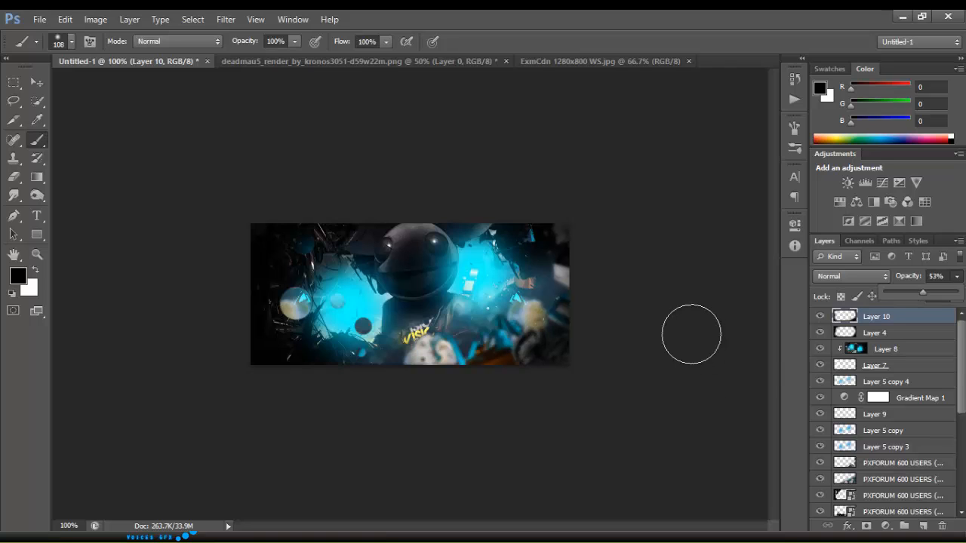
# Add a black-to-white Gradient Map adjustment layer above Layer 10.
pyautogui.click(864, 367)
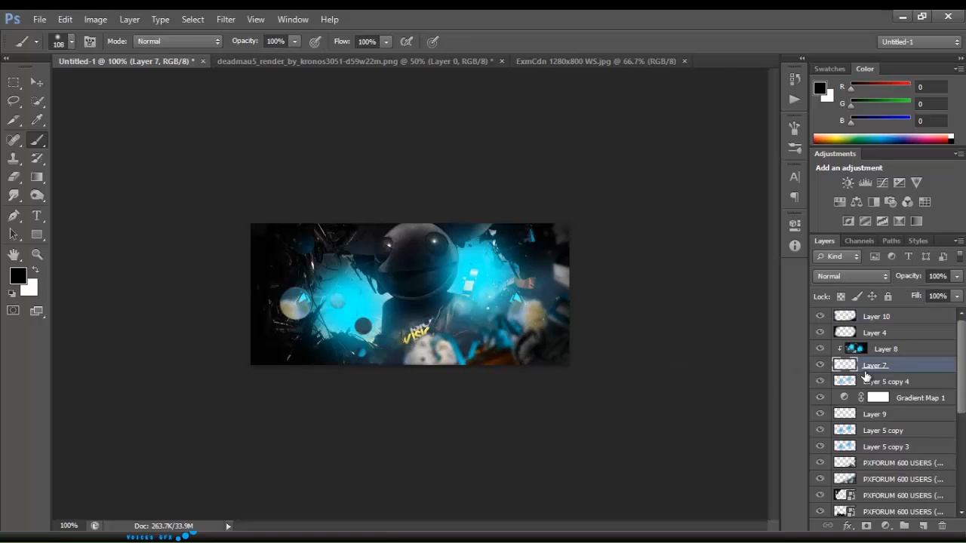
pyautogui.scroll(-3, 866, 375)
pyautogui.scroll(-3, 866, 375)
pyautogui.scroll(6, 869, 347)
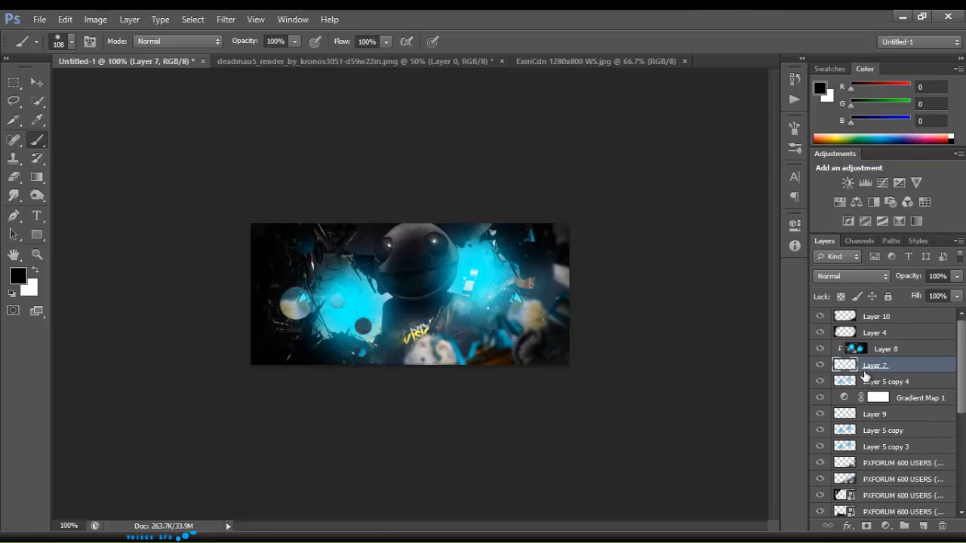
pyautogui.click(871, 315)
pyautogui.click(899, 222)
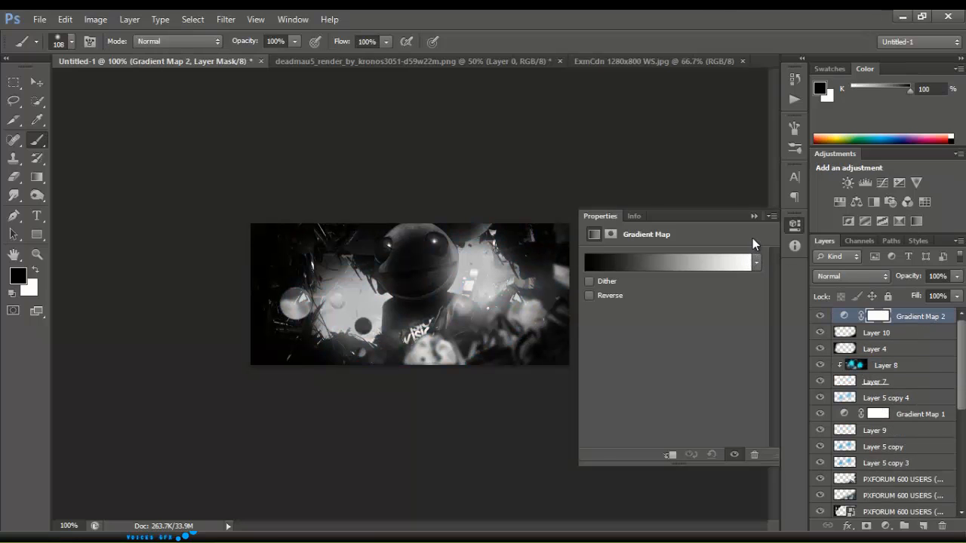
pyautogui.click(755, 217)
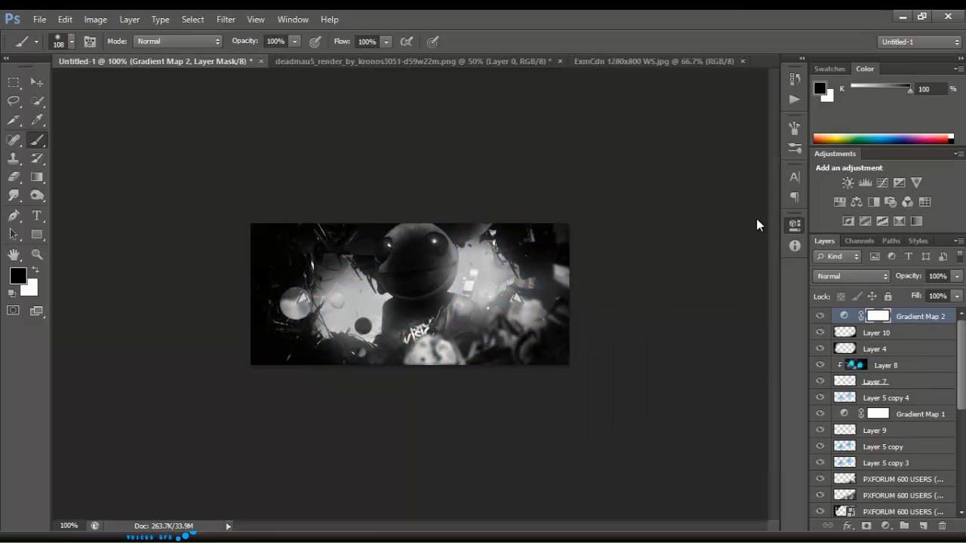
# Blend Gradient Map 2 in Soft Light mode at 10% opacity.
pyautogui.click(872, 275)
pyautogui.click(825, 199)
pyautogui.click(956, 276)
pyautogui.moveTo(952, 292); pyautogui.dragTo(892, 291)
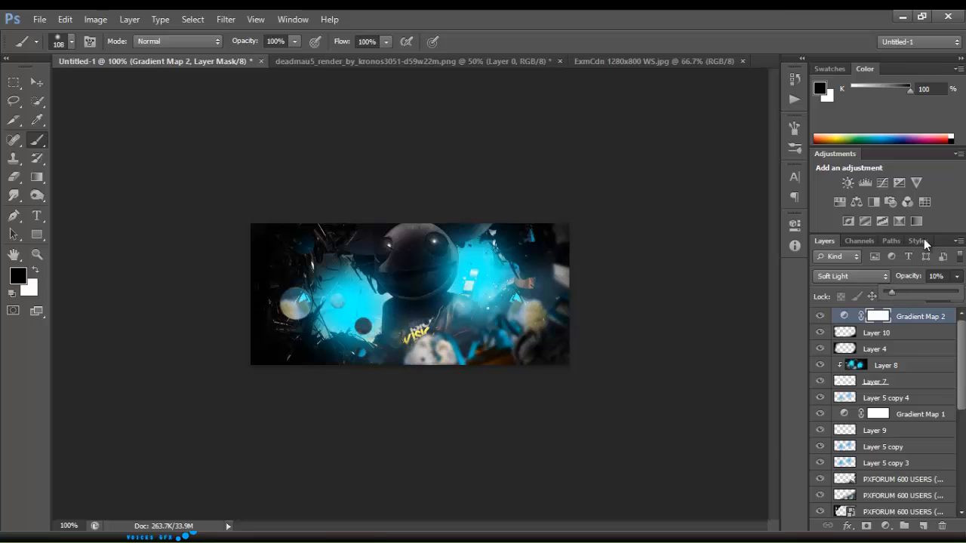
# Add another Gradient Map using the blue-cyan-pink preset and reduce its fill to 25%.
pyautogui.click(899, 221)
pyautogui.click(757, 262)
pyautogui.click(689, 339)
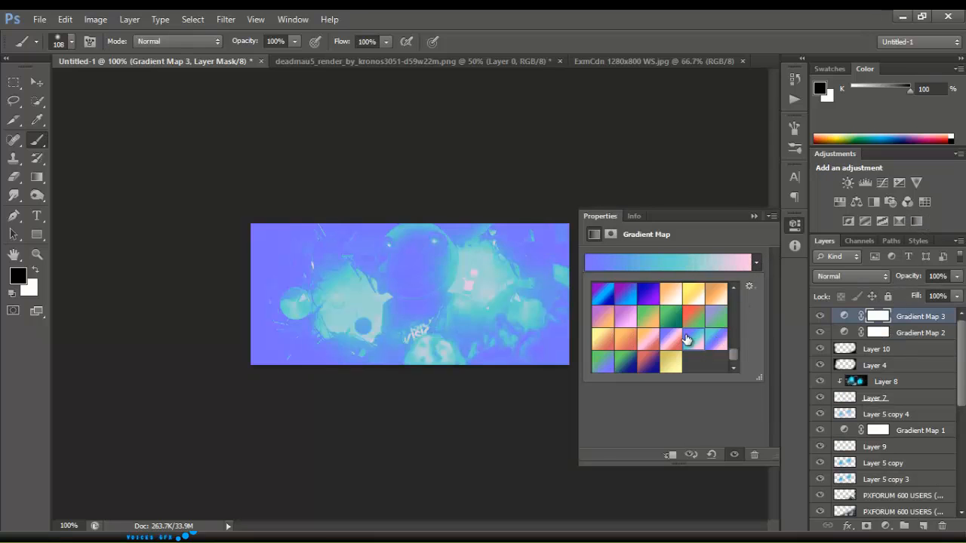
pyautogui.click(753, 217)
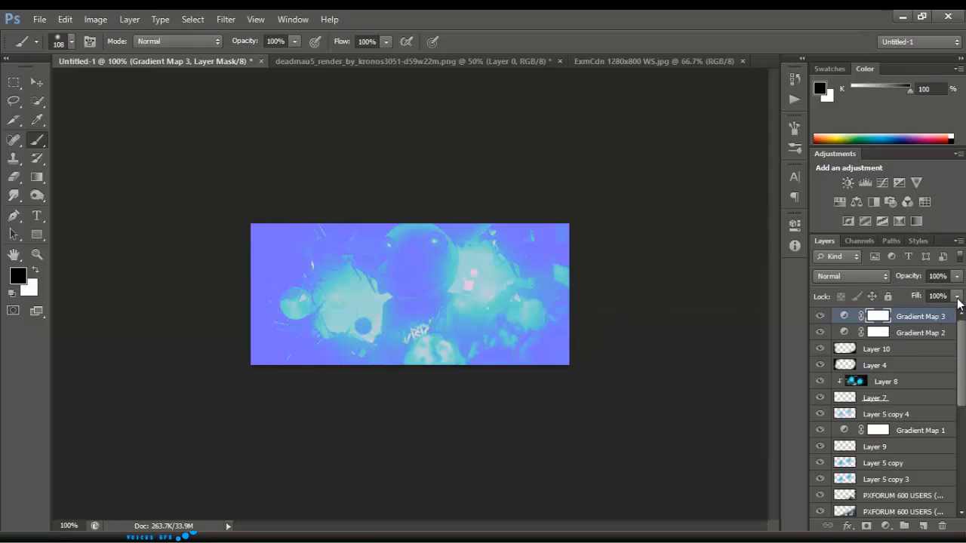
pyautogui.moveTo(957, 296); pyautogui.dragTo(903, 309)
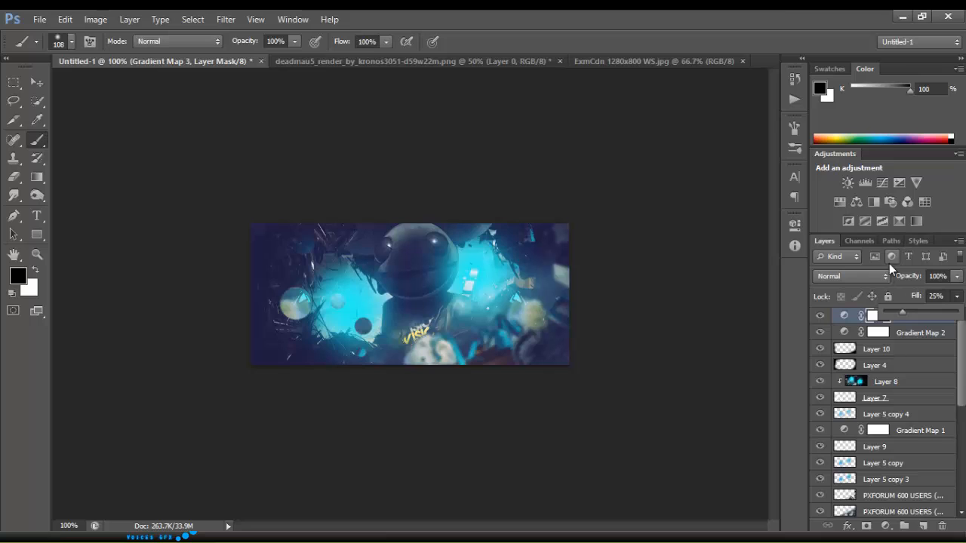
# Duplicate Gradient Map 3 and set the copy to Linear Dodge (Add) at 33% opacity.
pyautogui.click(870, 323)
pyautogui.hotkey('ctrl', 'j')
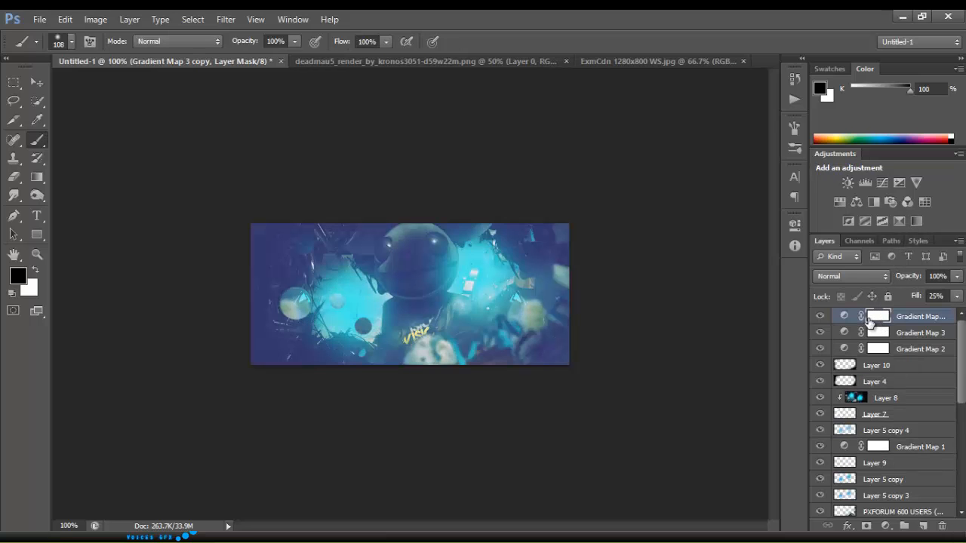
pyautogui.click(875, 278)
pyautogui.click(856, 180)
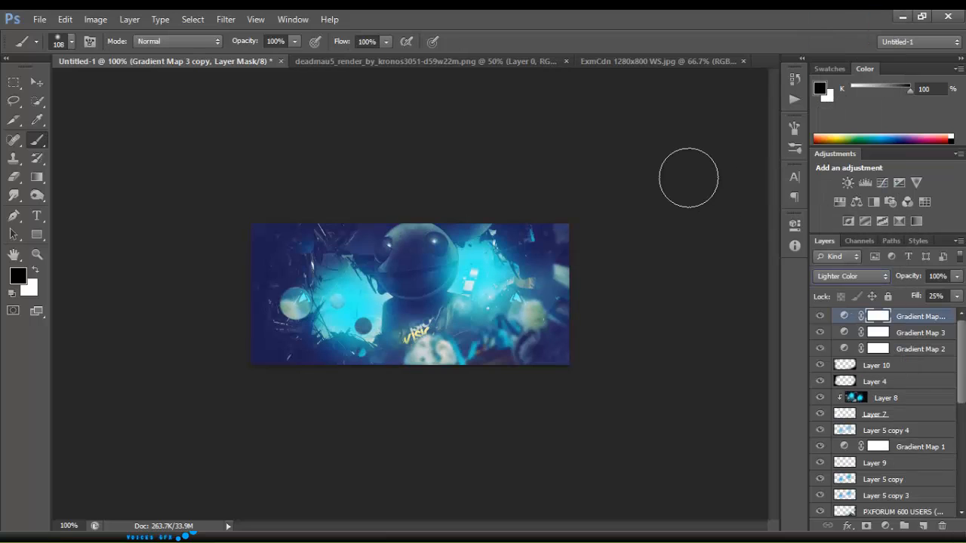
pyautogui.press('Up')
pyautogui.press('Down')
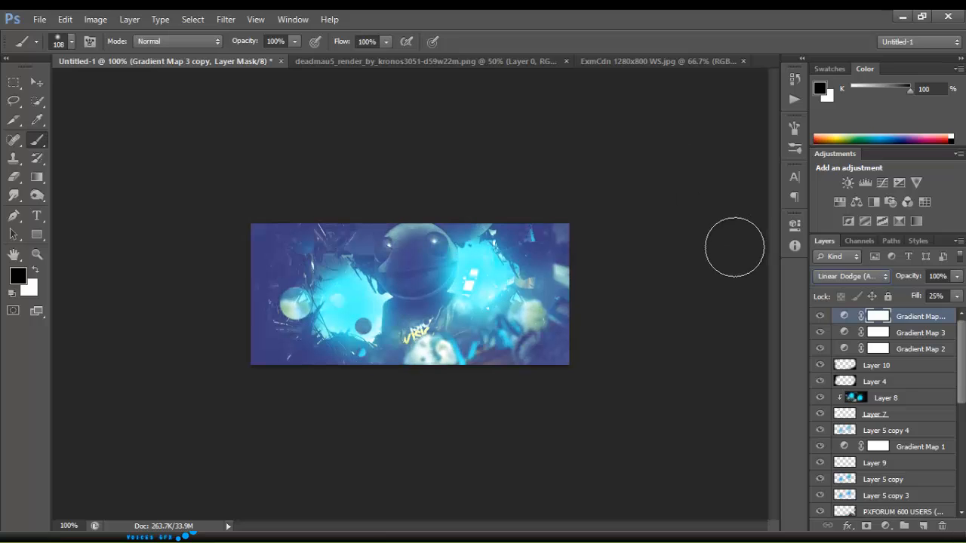
pyautogui.click(956, 276)
pyautogui.moveTo(957, 292); pyautogui.dragTo(908, 294)
pyautogui.click(920, 319)
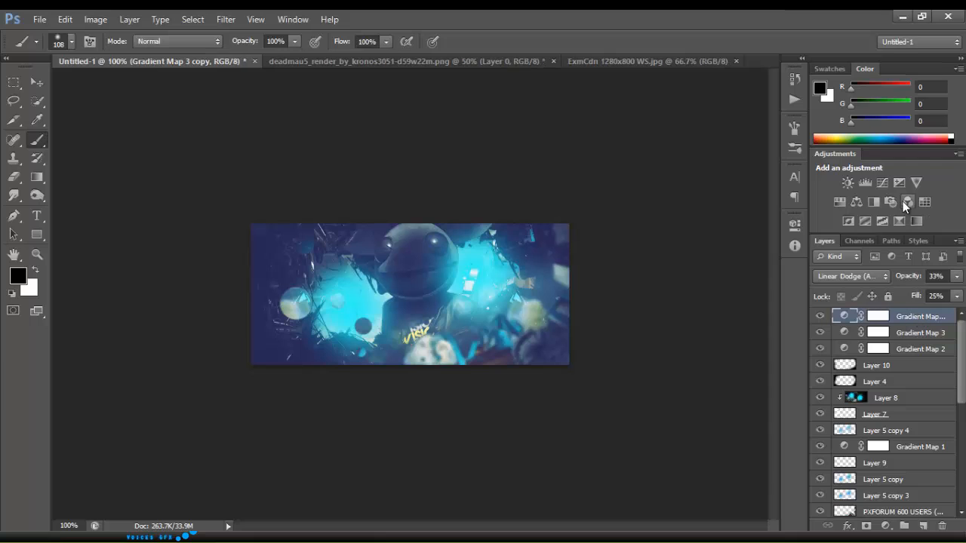
# Add a Curves adjustment that slightly lowers the shadows while keeping the highlights nearly on the diagonal.
pyautogui.click(882, 184)
pyautogui.moveTo(661, 388); pyautogui.dragTo(662, 394)
pyautogui.moveTo(723, 327); pyautogui.dragTo(726, 324)
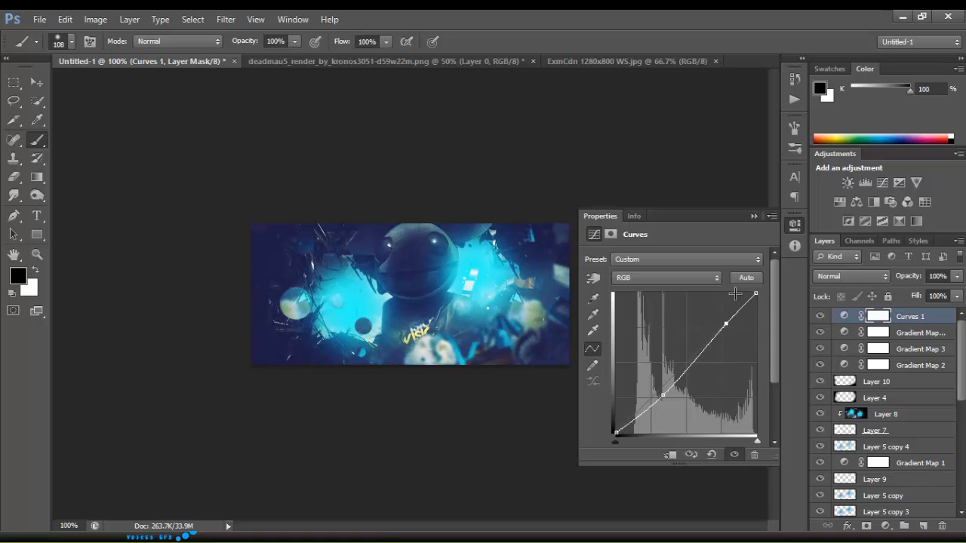
pyautogui.click(755, 218)
# Add a black-to-white Gradient Map above Curves 1 and reduce its fill to 11%.
pyautogui.click(899, 221)
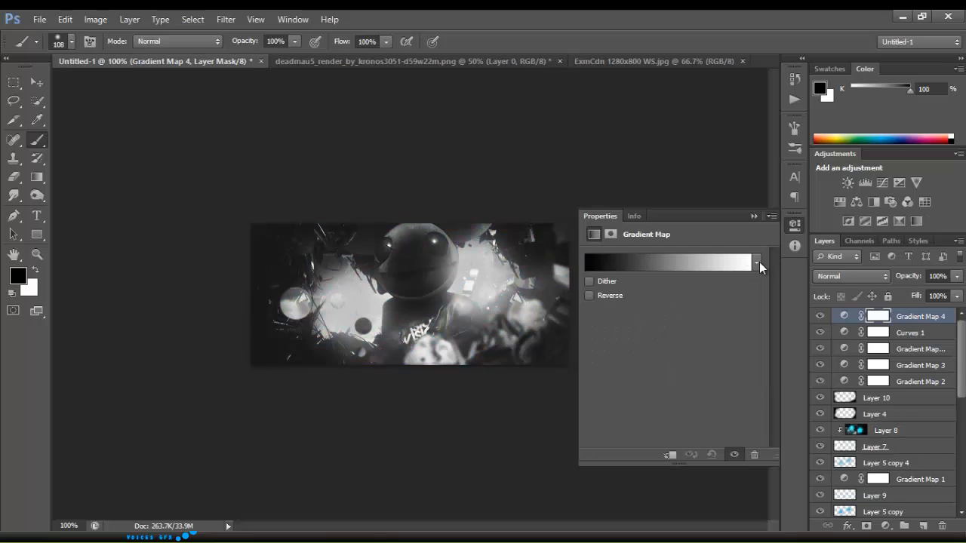
pyautogui.click(754, 217)
pyautogui.click(957, 295)
pyautogui.moveTo(957, 312); pyautogui.dragTo(892, 314)
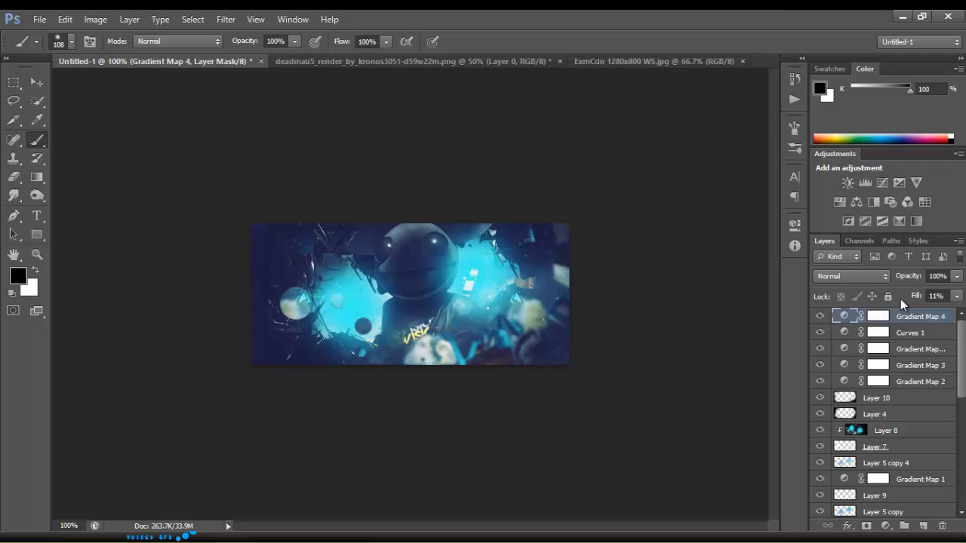
# Add an Exposure adjustment with exposure -0.22, offset +0.0124 and gamma correction 0.91.
pyautogui.click(898, 184)
pyautogui.moveTo(679, 351)
pyautogui.mouseDown()
pyautogui.moveTo(661, 355)
pyautogui.moveTo(712, 357)
pyautogui.moveTo(687, 360)
pyautogui.mouseUp()
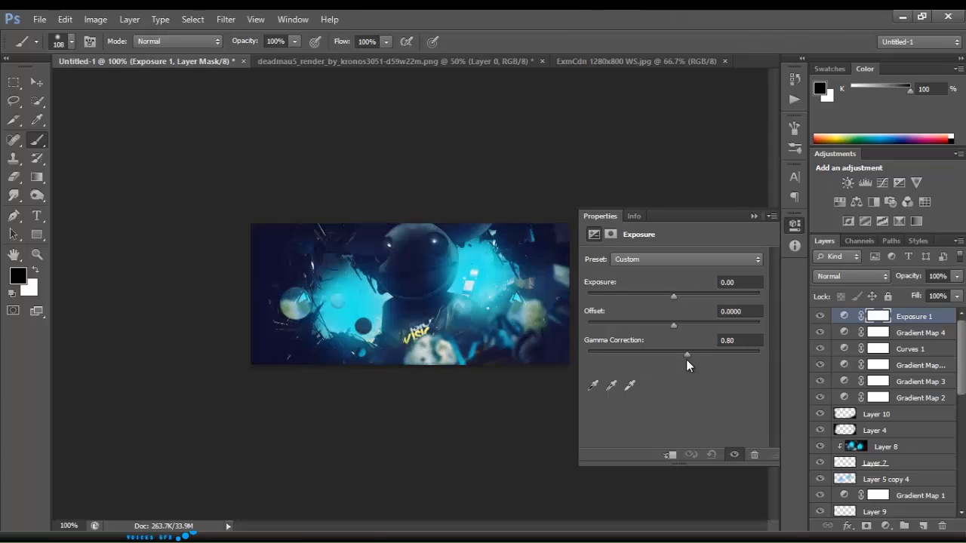
pyautogui.moveTo(675, 298); pyautogui.dragTo(681, 355)
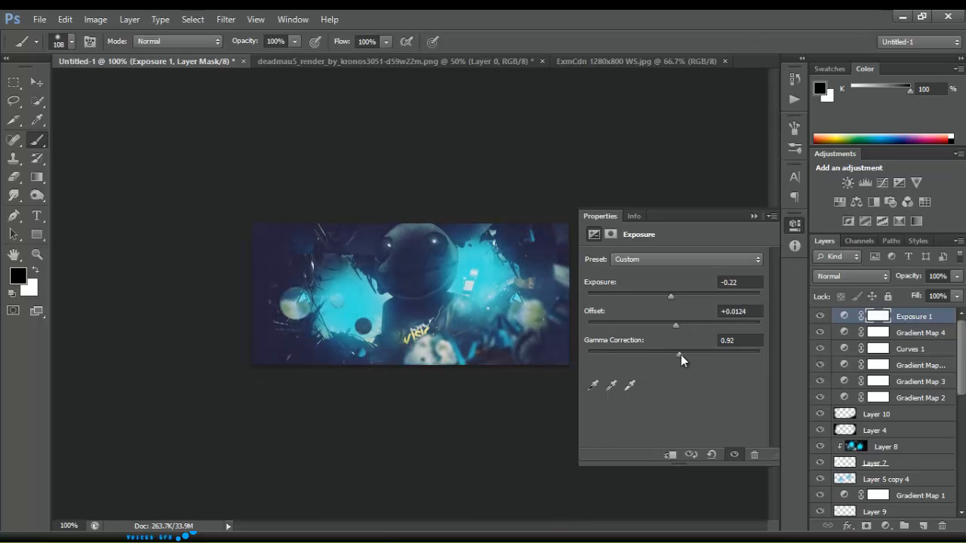
pyautogui.click(753, 216)
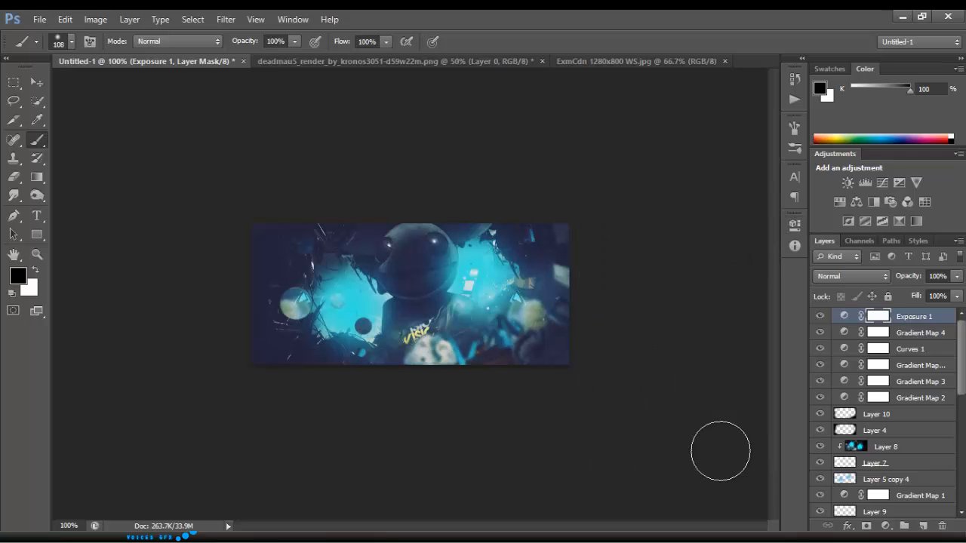
# Add a Levels adjustment with black input 3 and midtones 1.10, and move it directly above Layer 10.
pyautogui.click(909, 320)
pyautogui.click(865, 183)
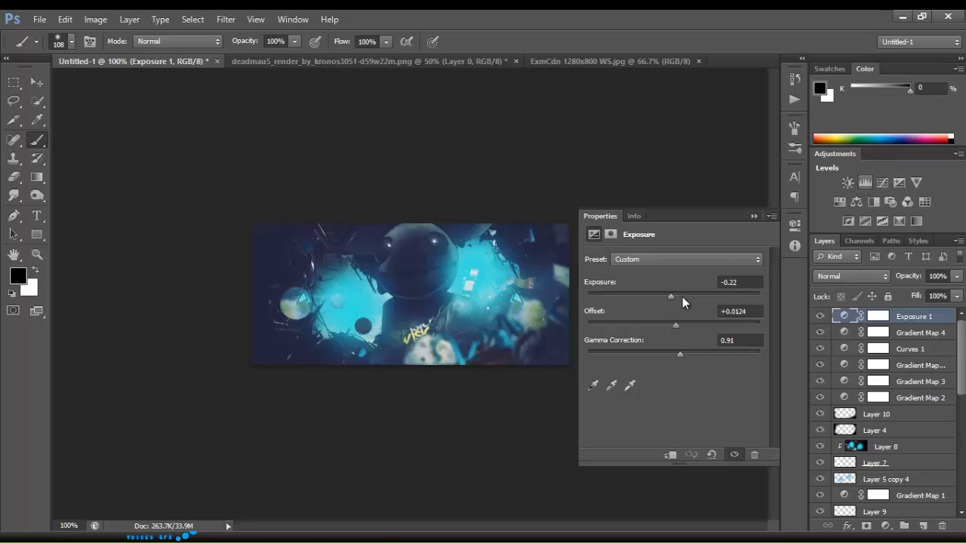
pyautogui.moveTo(607, 363); pyautogui.dragTo(610, 366)
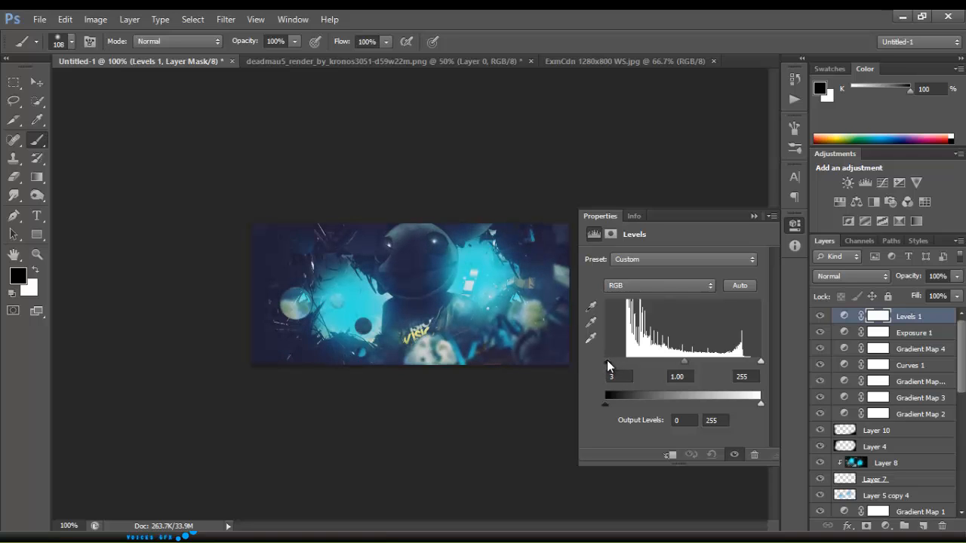
pyautogui.moveTo(679, 368); pyautogui.dragTo(680, 368)
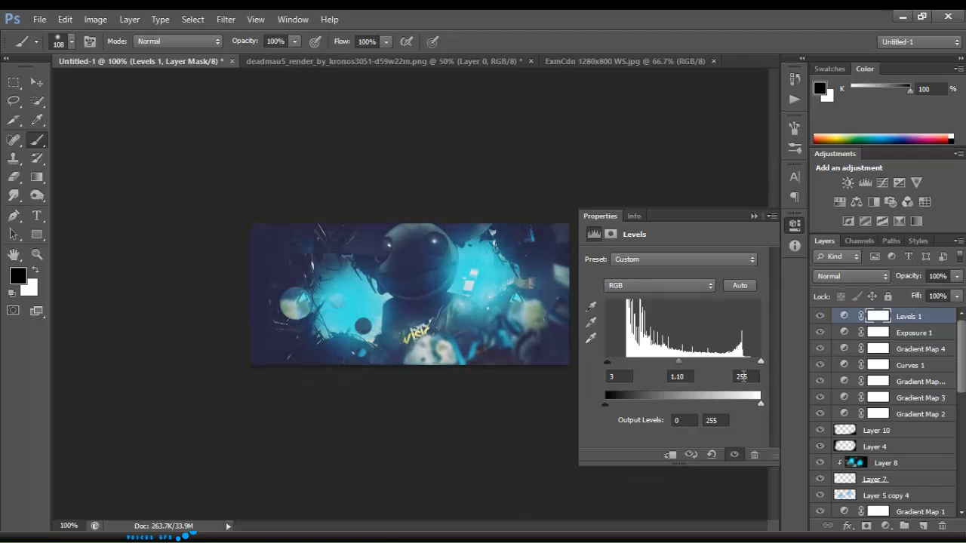
pyautogui.moveTo(760, 367); pyautogui.dragTo(759, 400)
pyautogui.click(754, 216)
pyautogui.moveTo(892, 348); pyautogui.dragTo(907, 429)
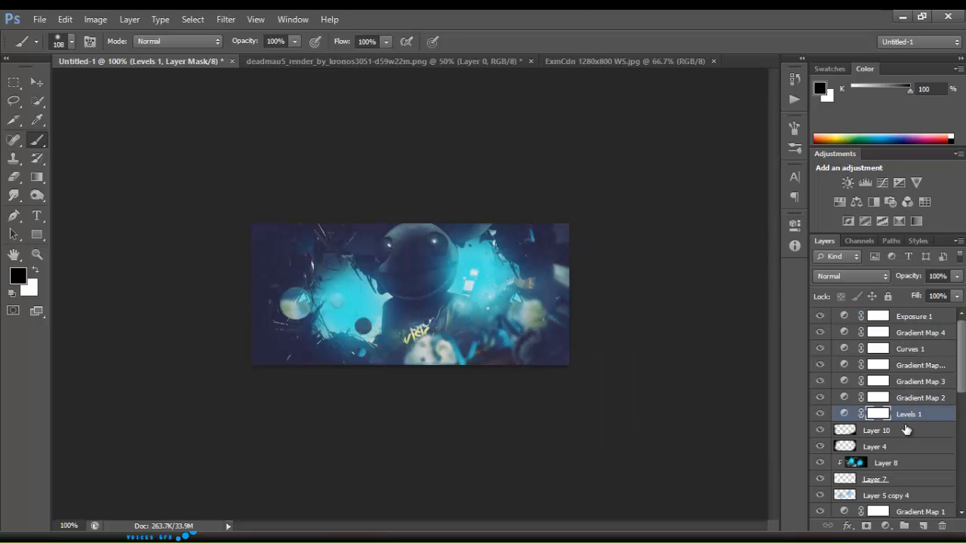
pyautogui.click(910, 315)
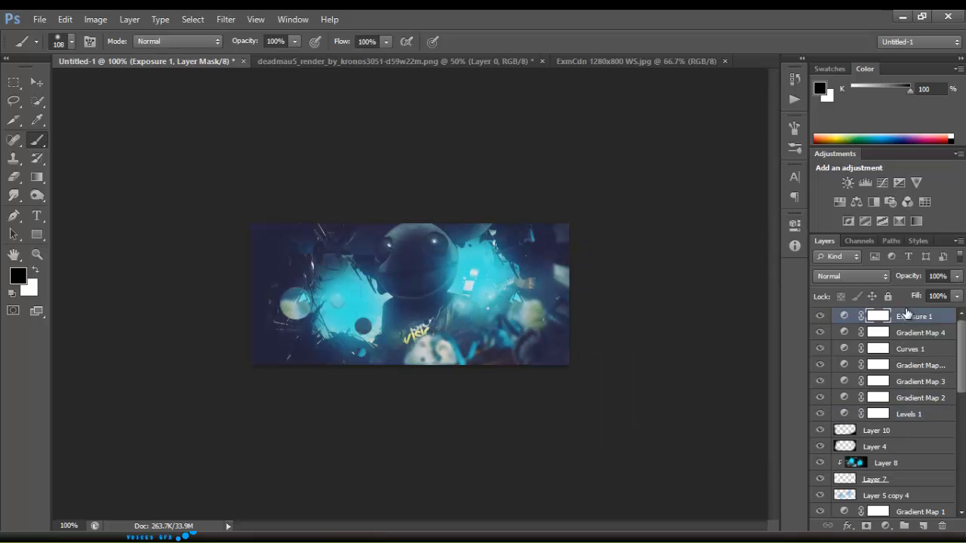
# Select Layer 10 and set up the Type tool with the taller evolution font and white as the text colour.
pyautogui.click(876, 432)
pyautogui.click(36, 215)
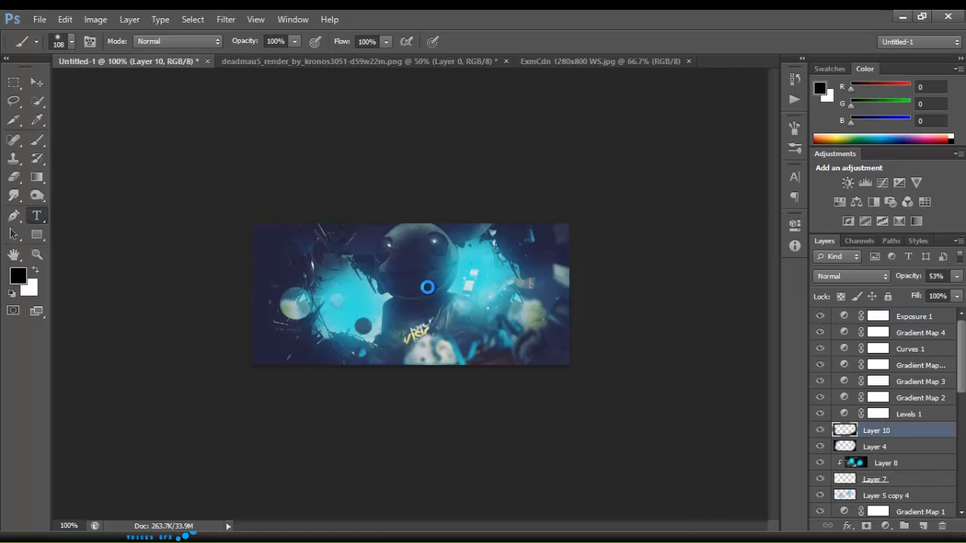
pyautogui.click(151, 42)
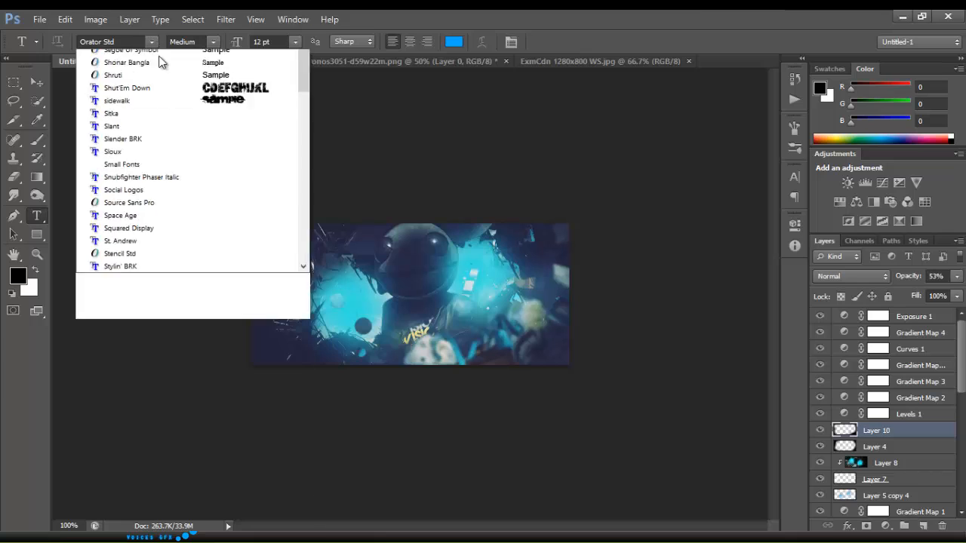
pyautogui.moveTo(308, 307); pyautogui.dragTo(303, 329)
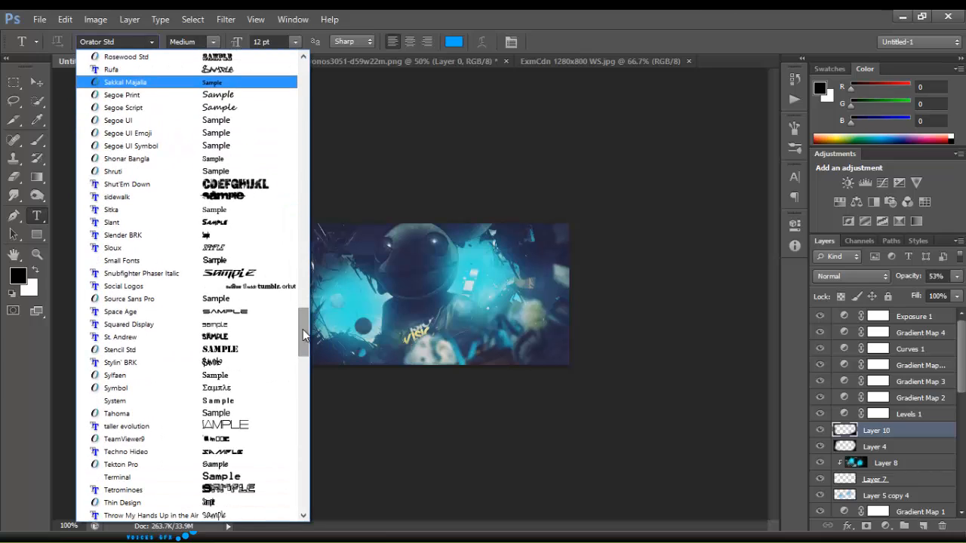
pyautogui.click(240, 428)
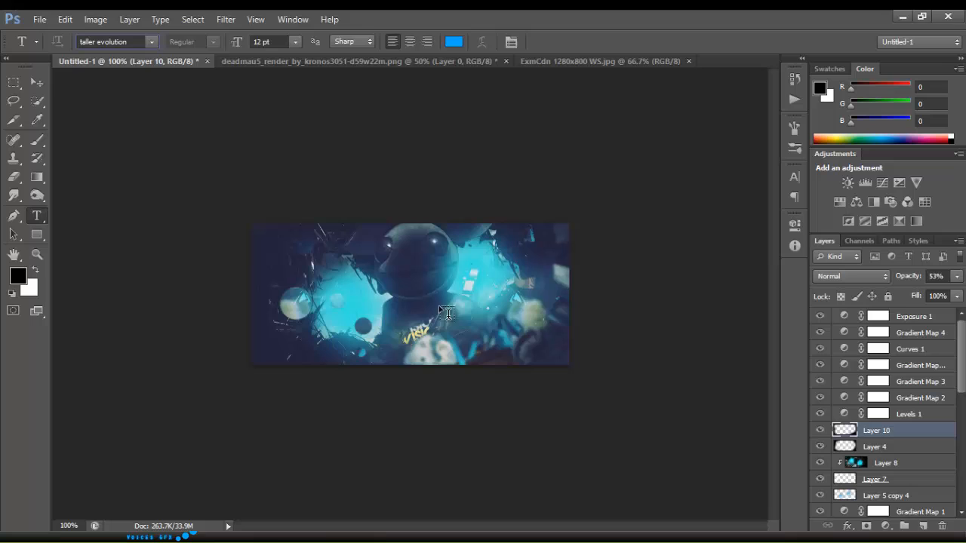
pyautogui.click(37, 271)
# Add the two-line text "DEAD MAU5" beside the yellow shirt lettering.
pyautogui.click(425, 397)
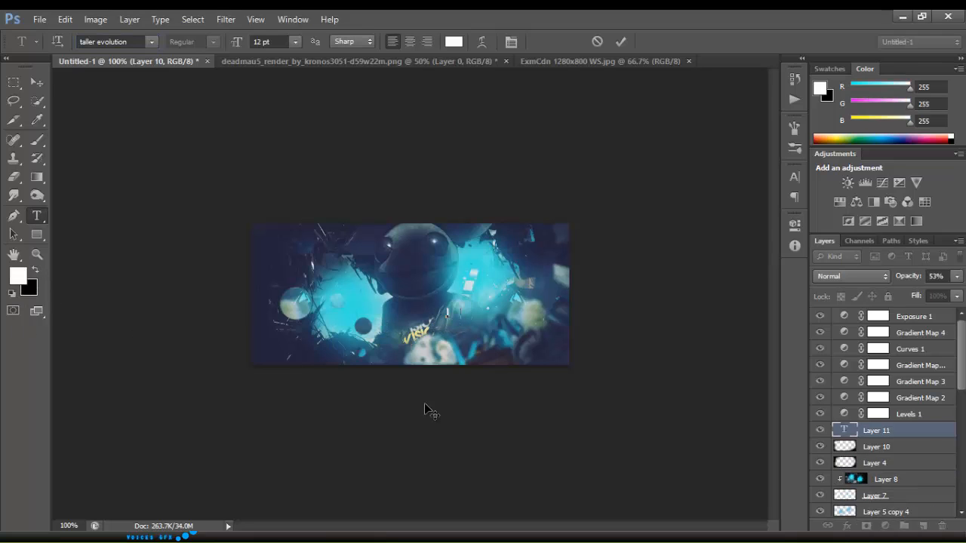
pyautogui.write('DEAD ')
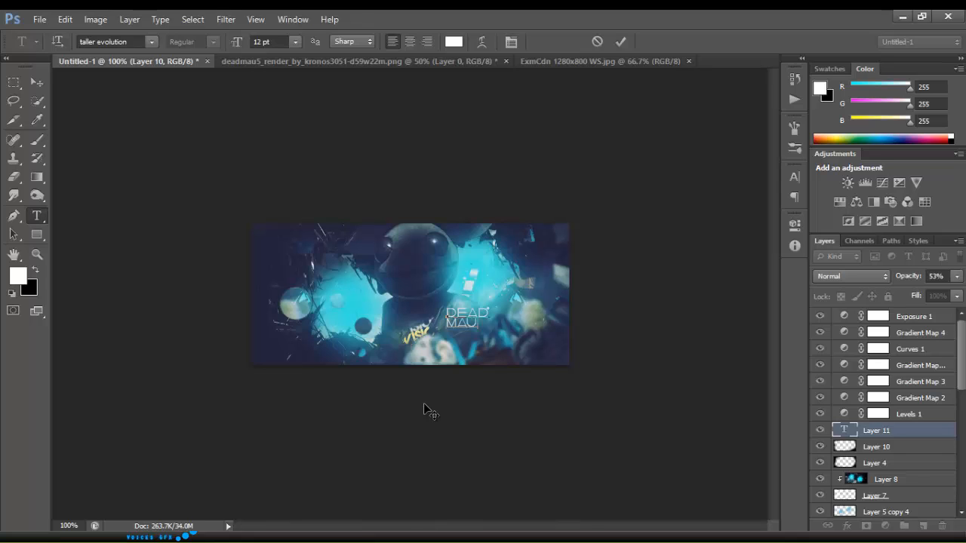
pyautogui.write('MAU5')
# Try the TRON font on the 5 of the DEAD MAU5 text.
pyautogui.click(151, 42)
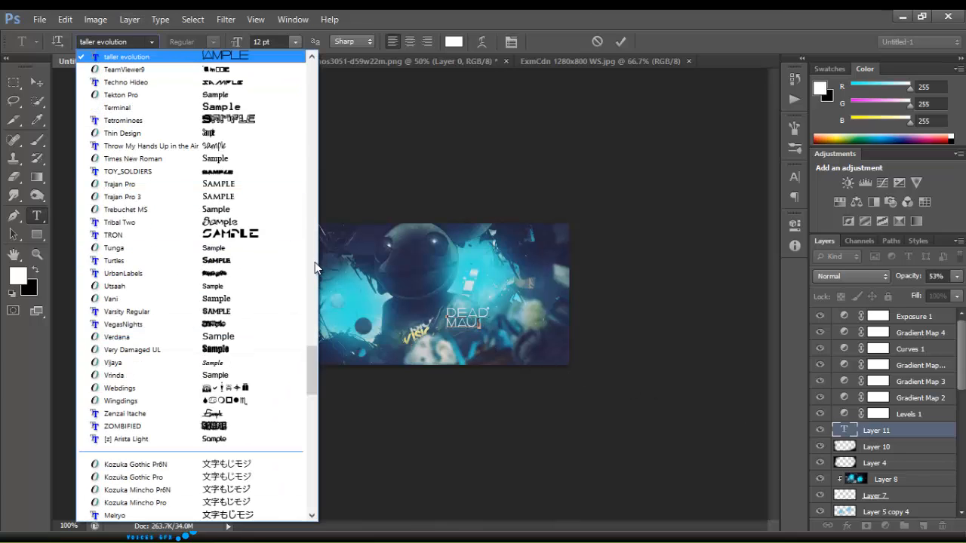
pyautogui.click(262, 231)
pyautogui.scroll(1, 262, 231)
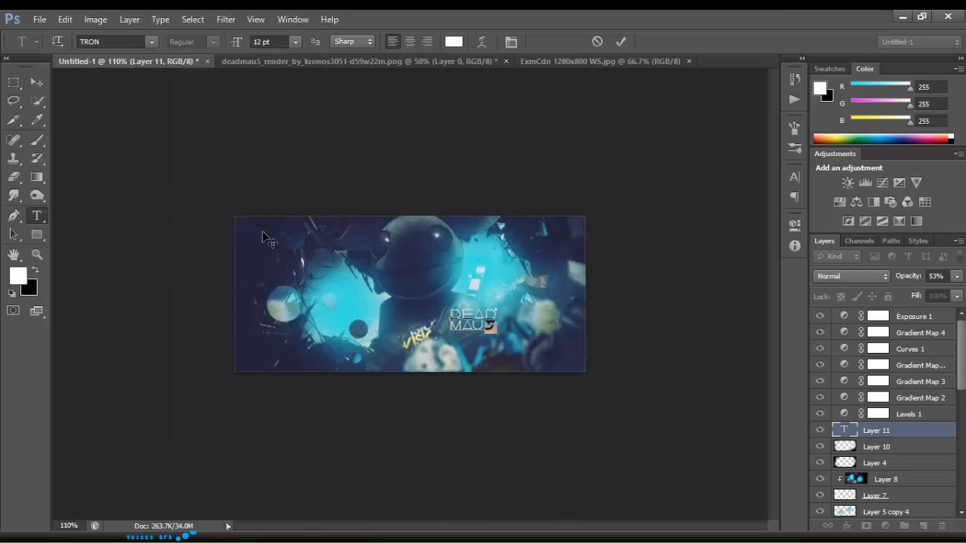
pyautogui.scroll(-1, 262, 231)
# Try other fonts on the 5, including TOY_SOLDIERS and Thin Design, and look through the rest of the font list.
pyautogui.click(151, 42)
pyautogui.click(99, 40)
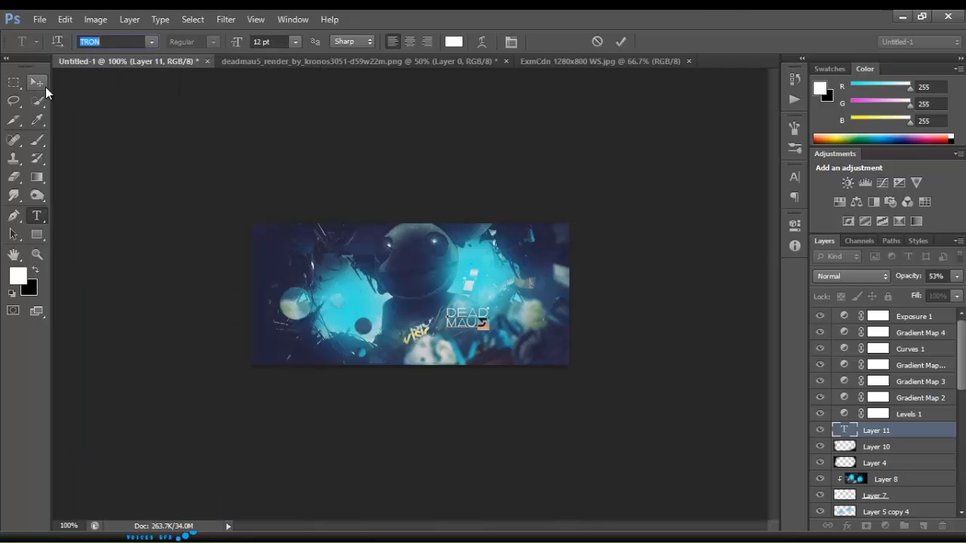
pyautogui.press('Up')
pyautogui.press('Up')
pyautogui.press('Up')
pyautogui.press('Up')
pyautogui.press('Up')
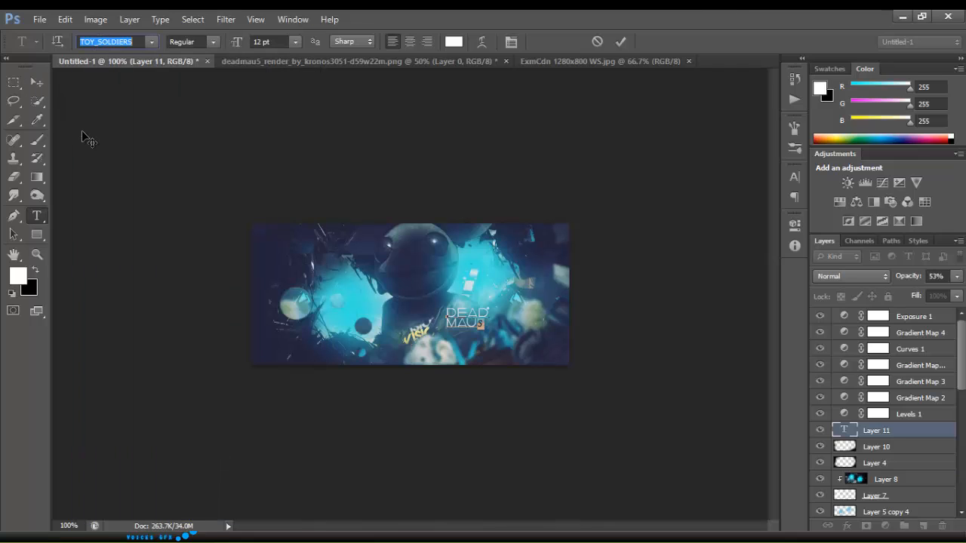
pyautogui.press('Up')
pyautogui.press('Up')
pyautogui.press('Up')
pyautogui.press('Up')
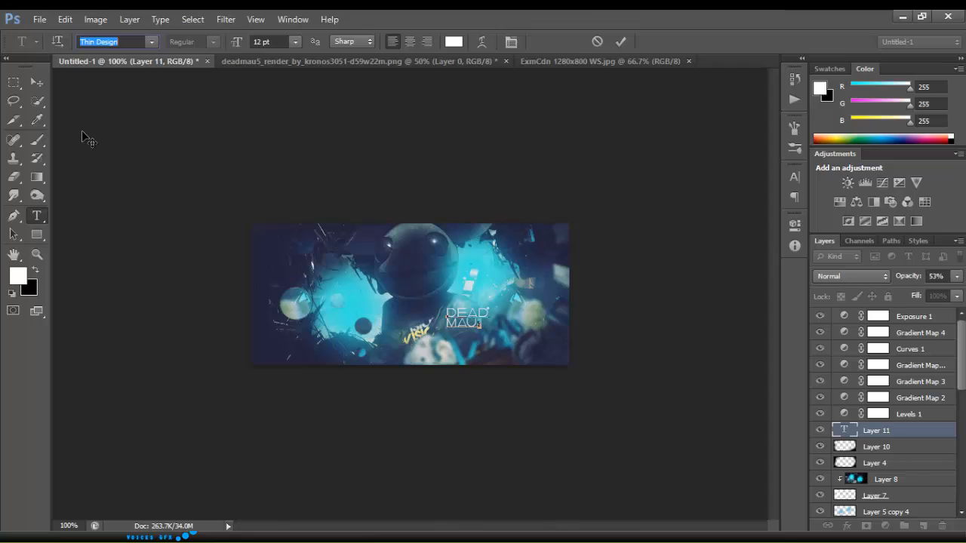
pyautogui.press('Up')
pyautogui.press('Up')
pyautogui.press('Up')
pyautogui.press('Up')
pyautogui.press('Down')
pyautogui.press('Down')
pyautogui.press('Down')
pyautogui.press('Down')
pyautogui.click(154, 44)
pyautogui.moveTo(312, 382); pyautogui.dragTo(296, 160)
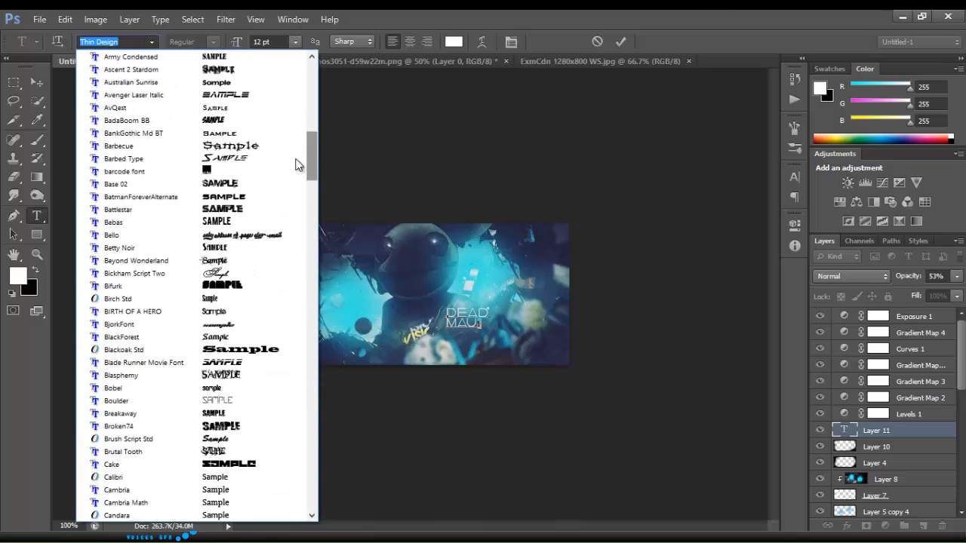
pyautogui.press('Escape')
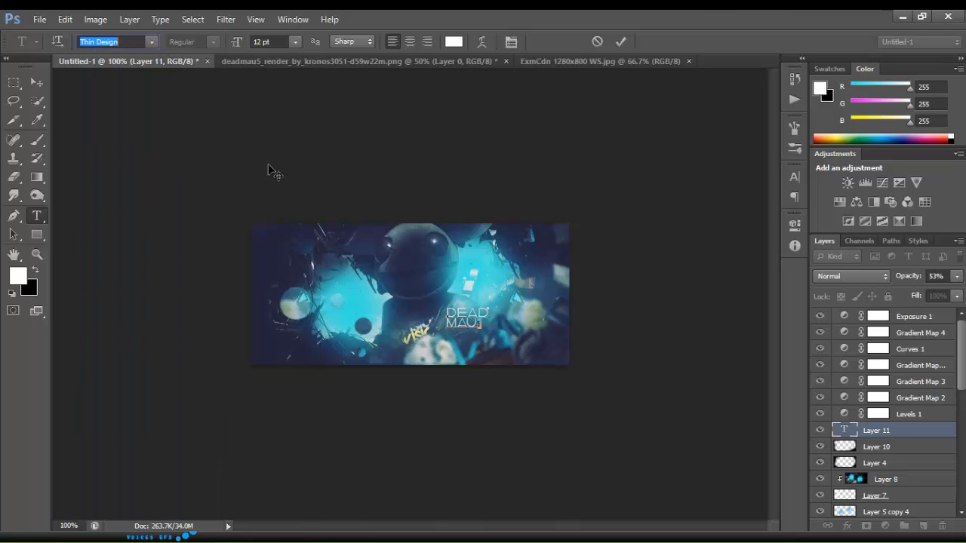
# Reduce the text to "DEAD MAU" and start a separate text layer beside it in TOY_SOLDIERS at 24 pt.
pyautogui.click(481, 317)
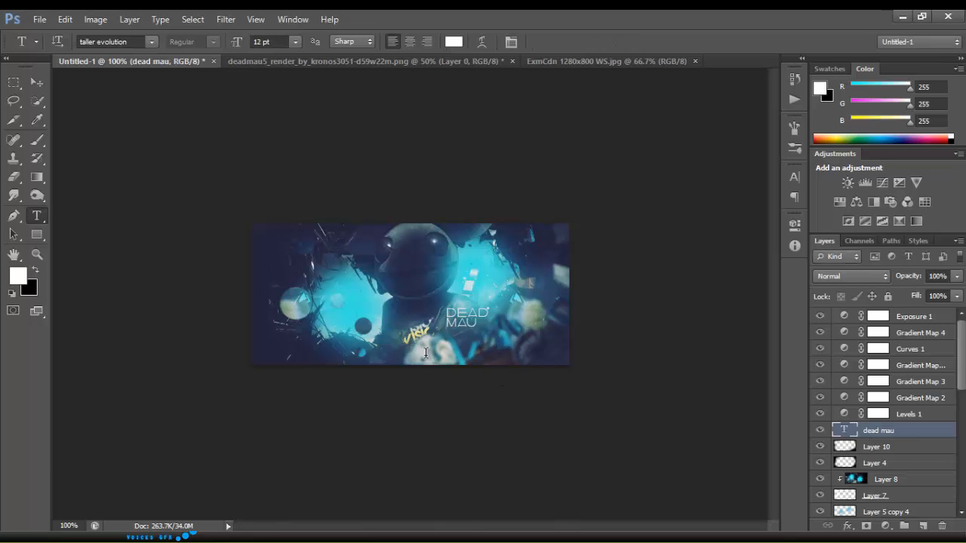
pyautogui.click(485, 330)
pyautogui.click(150, 42)
pyautogui.click(244, 171)
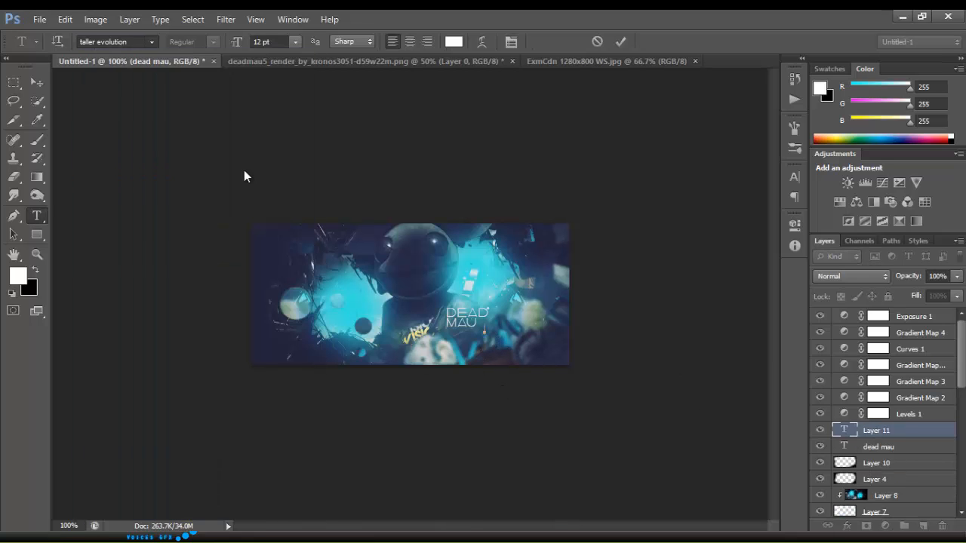
pyautogui.write('a')
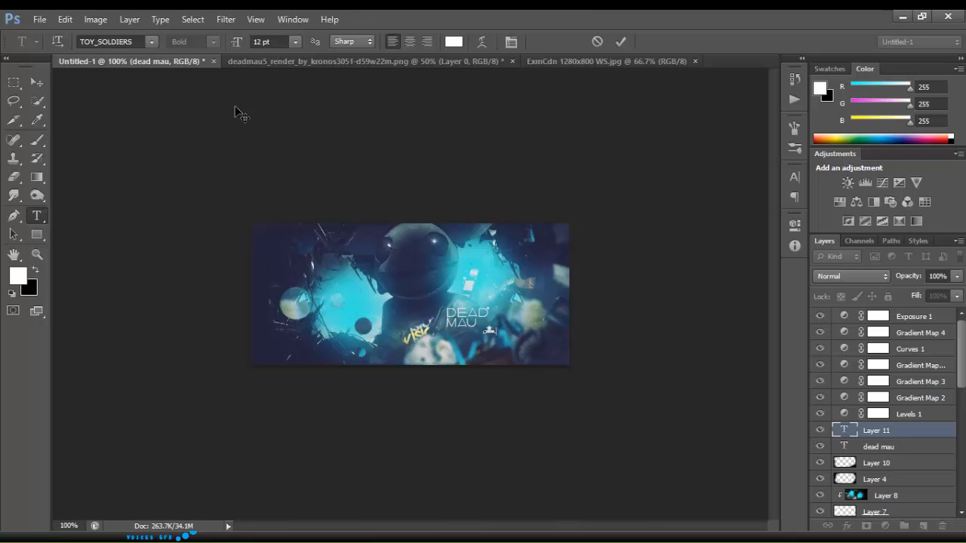
pyautogui.click(293, 42)
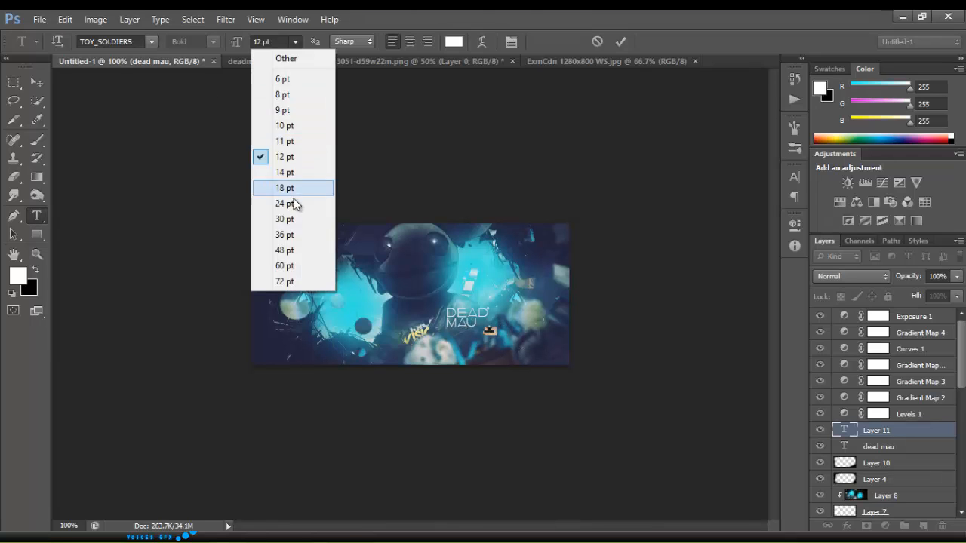
pyautogui.click(273, 203)
# Make the separate text a 5 in the Abstract font and place it beside MAU.
pyautogui.click(151, 41)
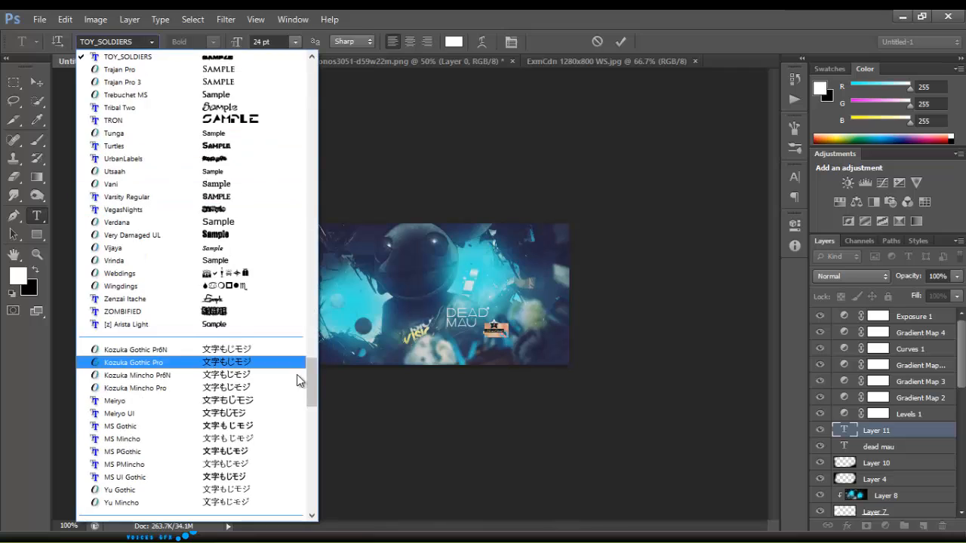
pyautogui.moveTo(313, 368); pyautogui.dragTo(307, 70)
pyautogui.click(251, 70)
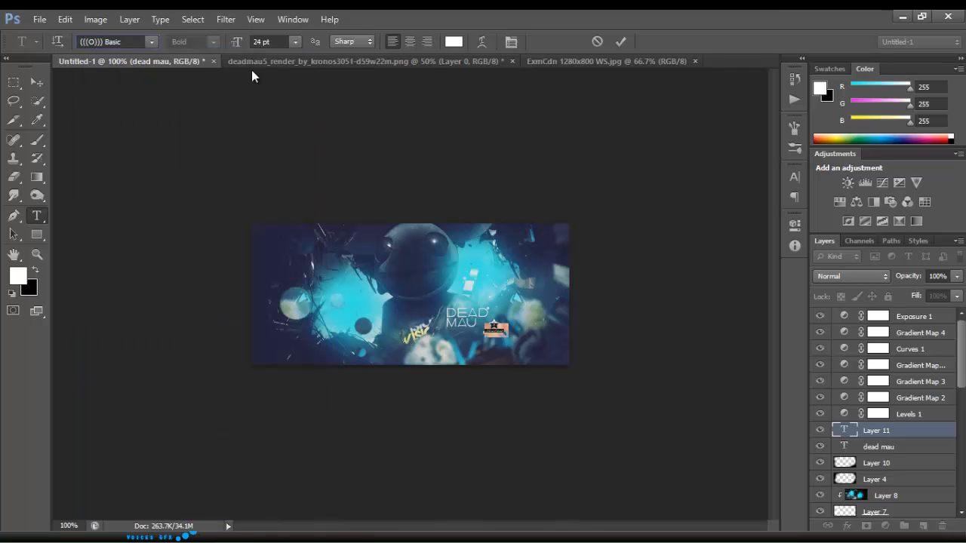
pyautogui.click(496, 324)
pyautogui.click(153, 42)
pyautogui.click(270, 288)
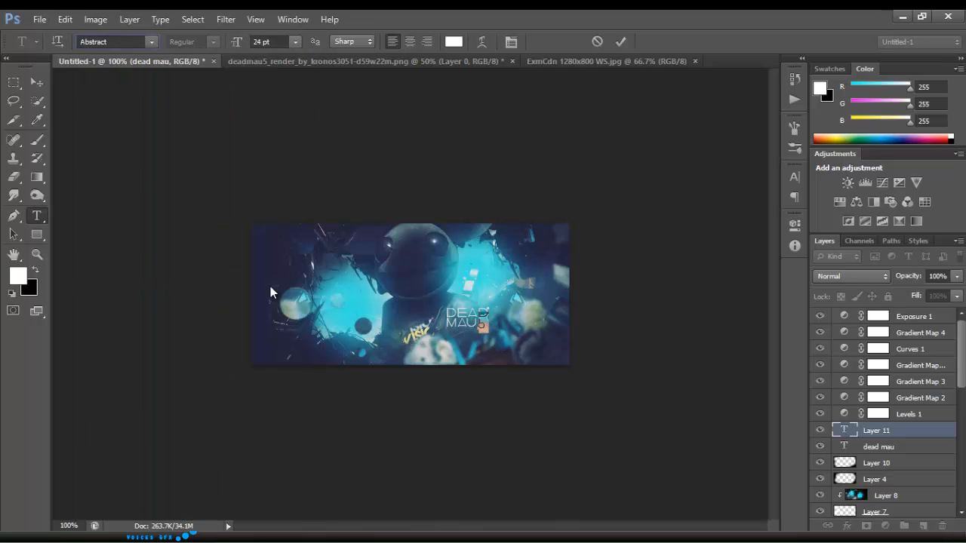
pyautogui.click(532, 324)
pyautogui.moveTo(506, 378); pyautogui.dragTo(506, 389)
pyautogui.doubleClick(526, 330)
# Reduce the 5 to 11 pt and position it directly after MAU.
pyautogui.click(295, 41)
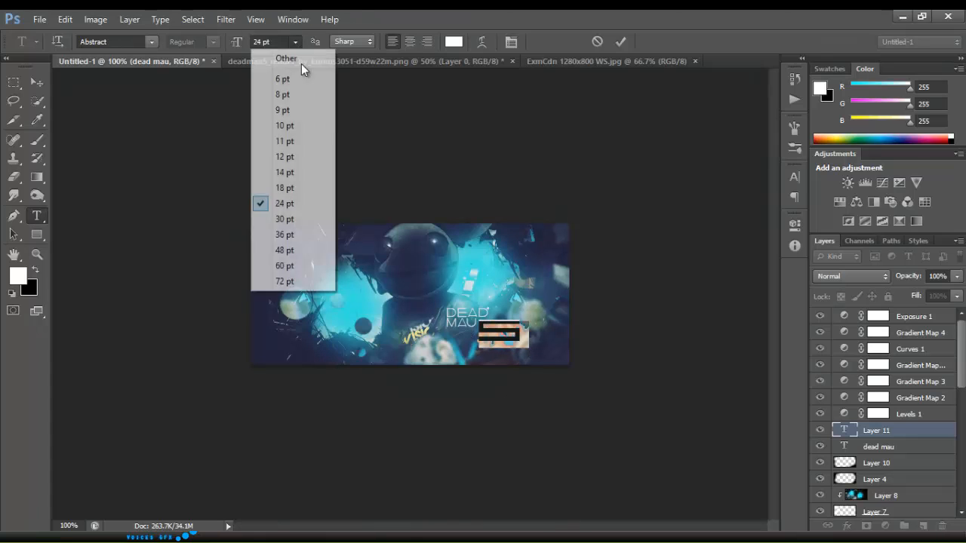
pyautogui.click(311, 168)
pyautogui.moveTo(498, 375); pyautogui.dragTo(502, 366)
pyautogui.doubleClick(510, 324)
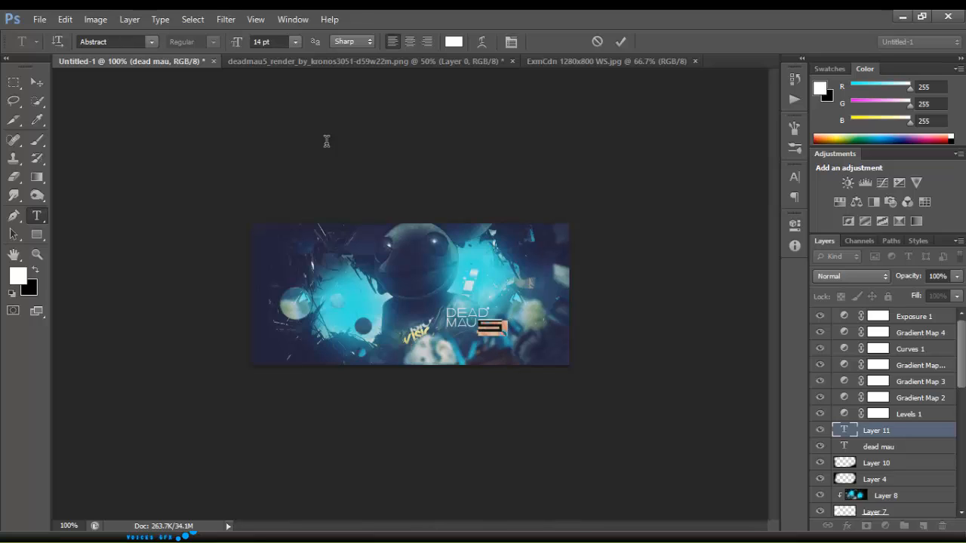
pyautogui.click(270, 42)
pyautogui.press('Down')
pyautogui.press('Down')
pyautogui.press('Down')
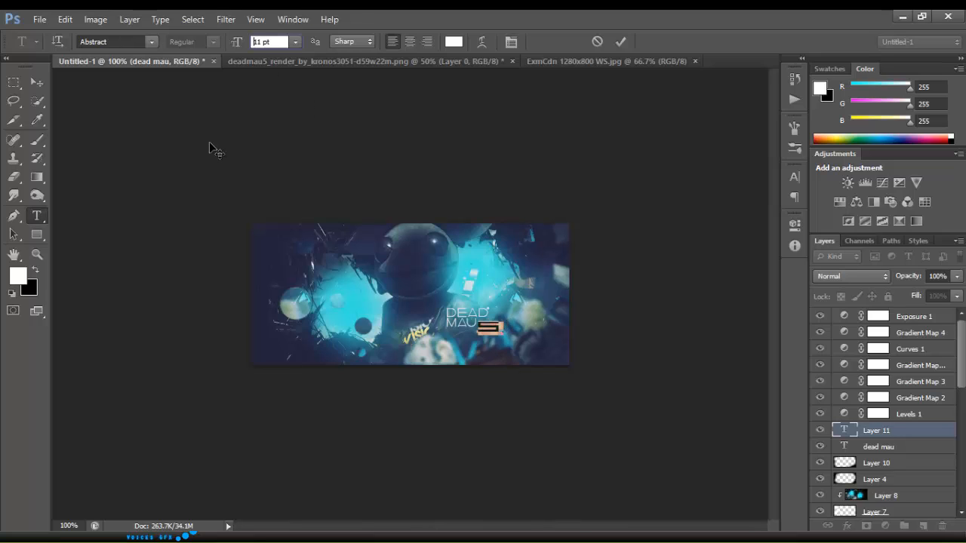
pyautogui.moveTo(494, 359); pyautogui.dragTo(492, 357)
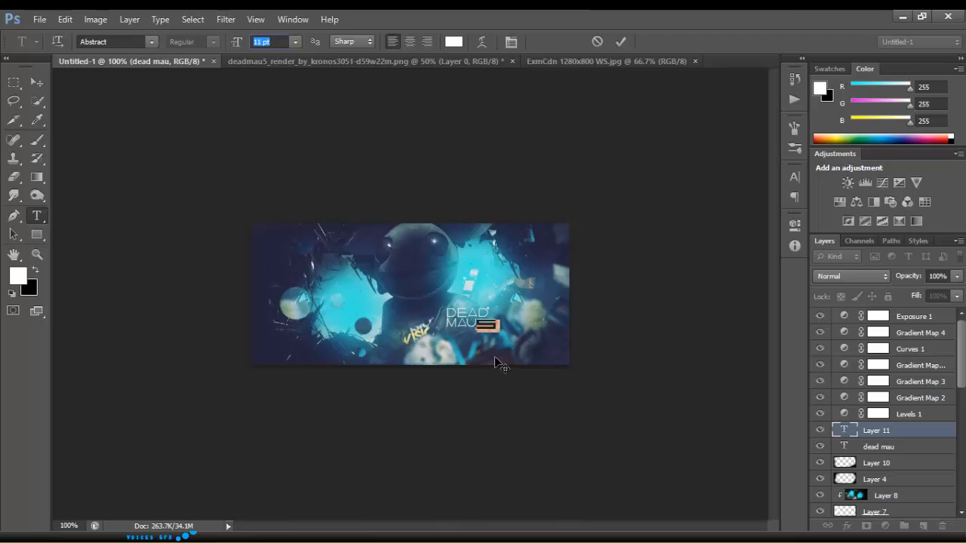
pyautogui.click(499, 327)
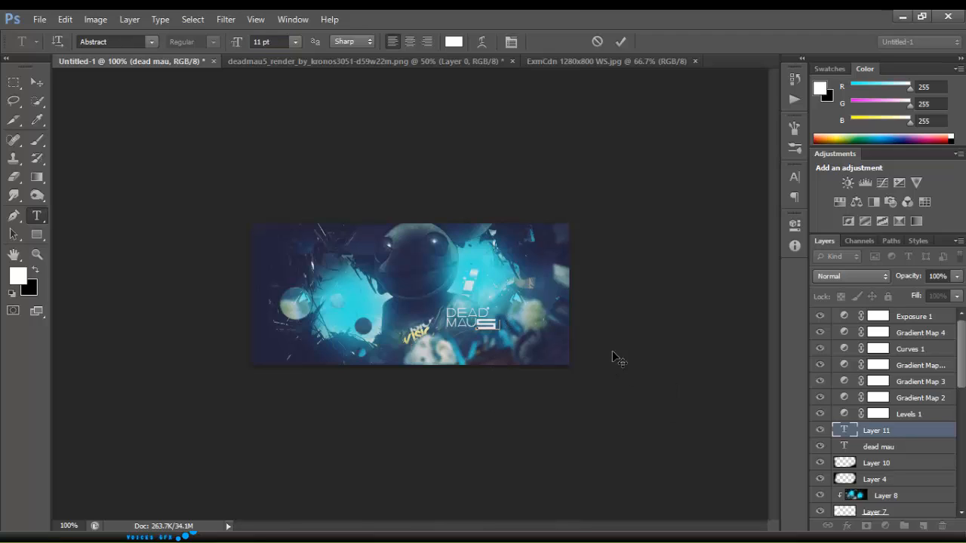
pyautogui.click(877, 436)
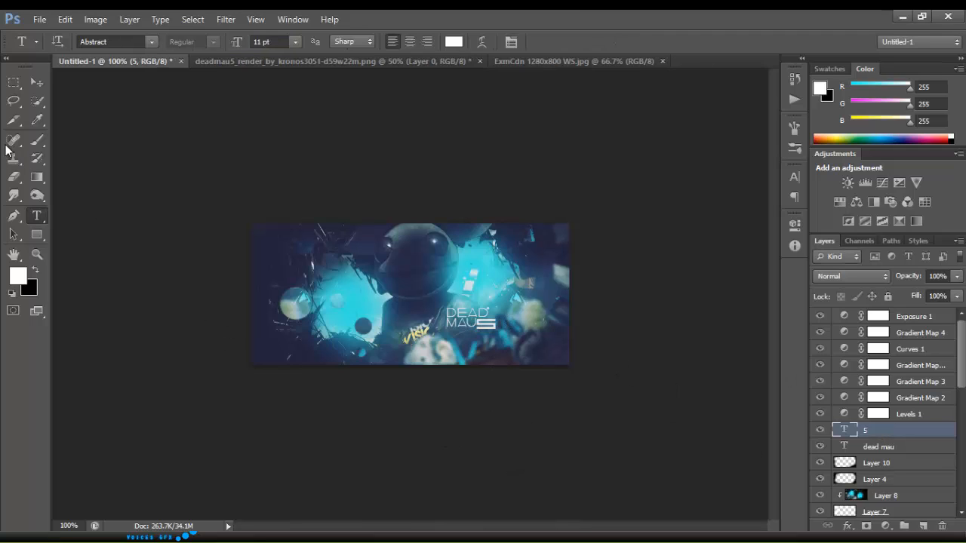
# Add a new layer above the 5 and pick the 33 px three-squares brush.
pyautogui.click(37, 140)
pyautogui.click(905, 526)
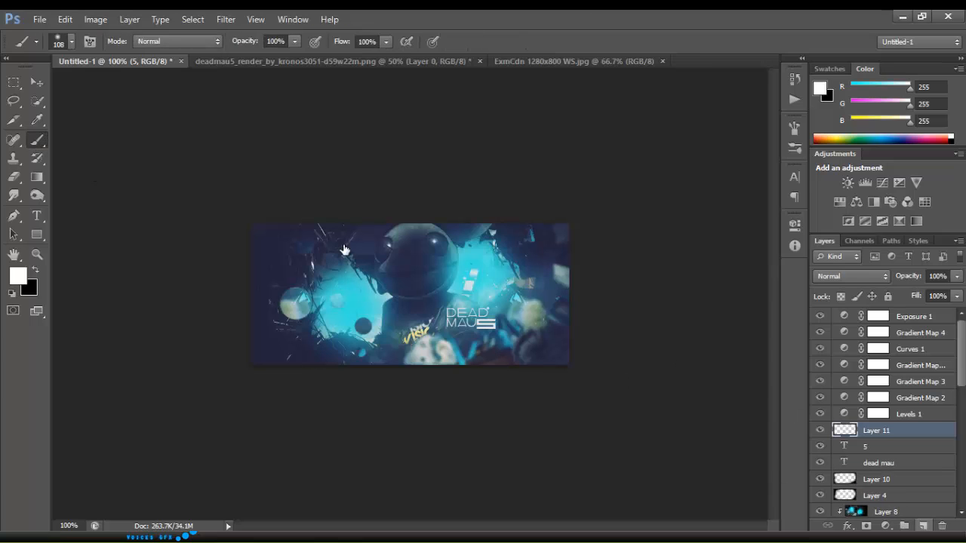
pyautogui.click(71, 41)
pyautogui.moveTo(462, 158); pyautogui.dragTo(474, 307)
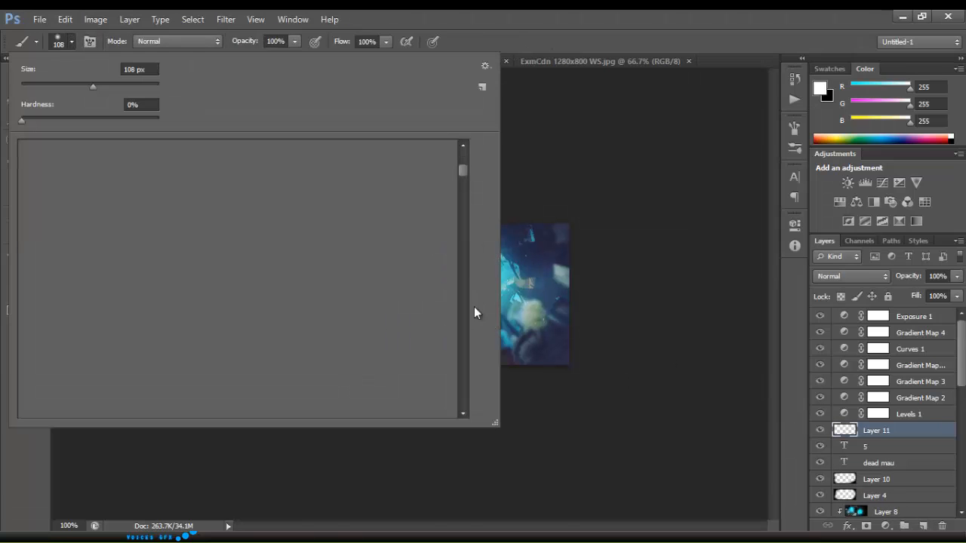
pyautogui.click(329, 325)
pyautogui.scroll(6, 329, 326)
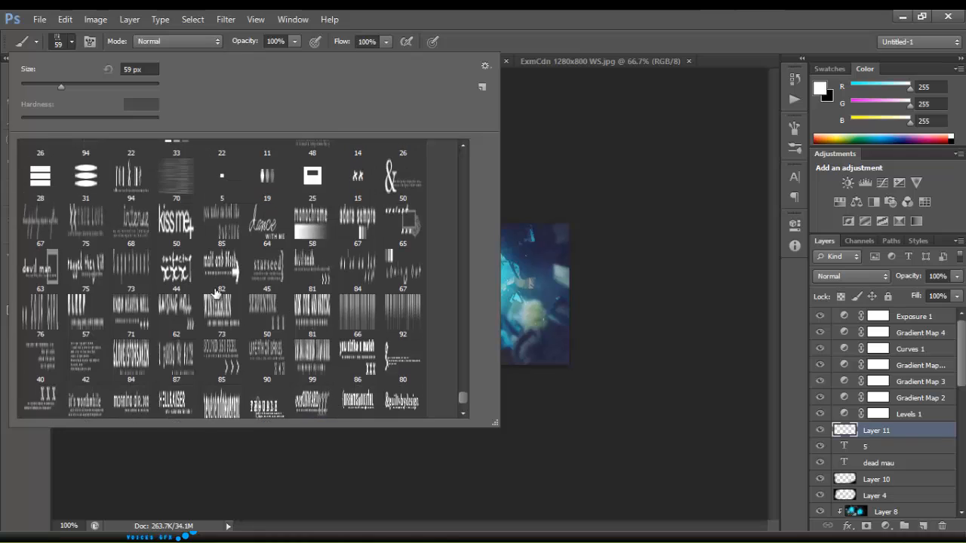
pyautogui.scroll(1, 289, 225)
pyautogui.click(180, 214)
pyautogui.click(596, 421)
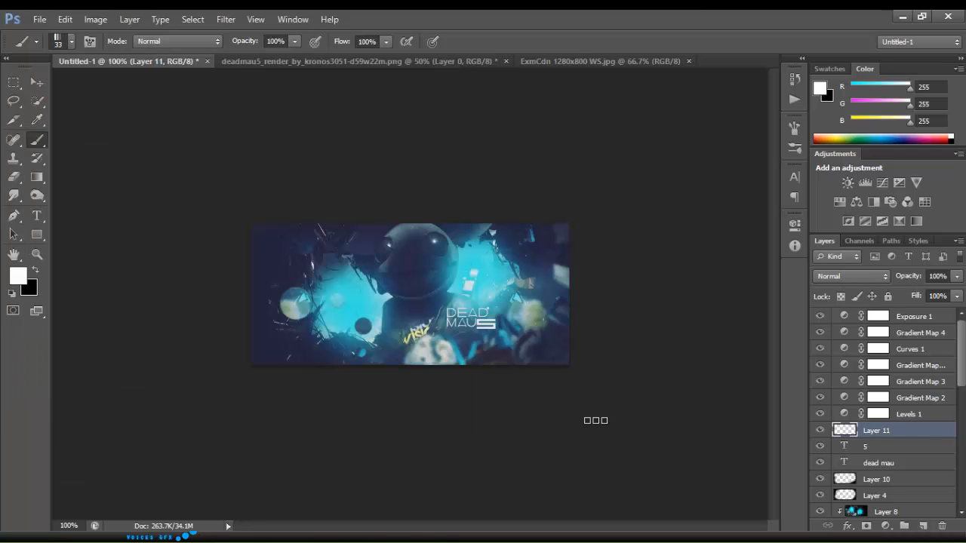
# Stamp the three white squares once on Layer 11, just below the start of MAU.
pyautogui.scroll(6, 509, 366)
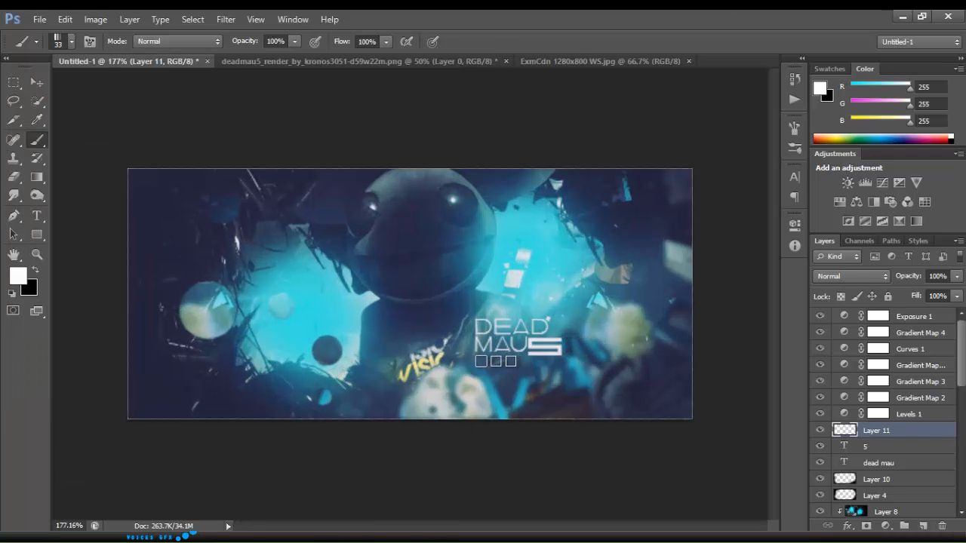
pyautogui.click(496, 361)
pyautogui.scroll(-6, 621, 453)
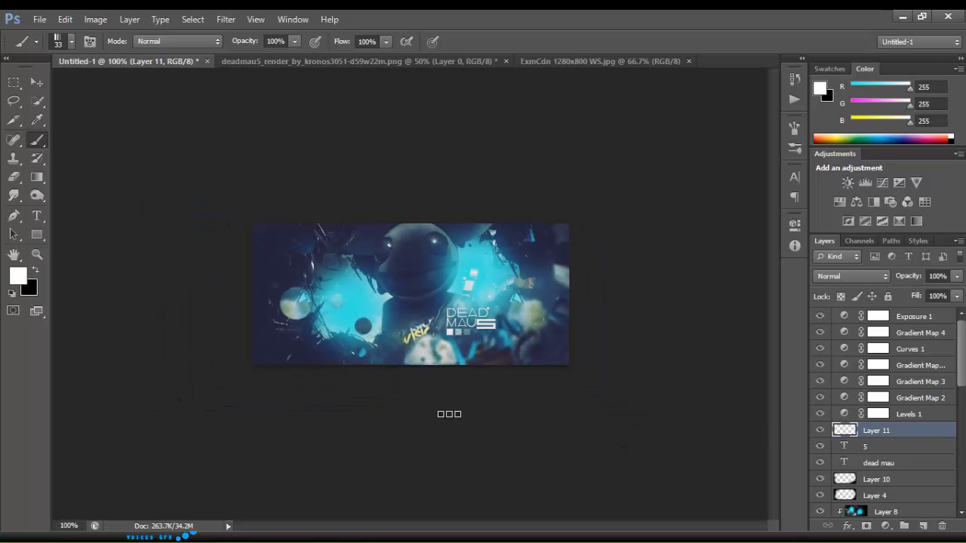
# Move Layer 11 and the 5 and dead mau text layers together above the Exposure 1 adjustment.
pyautogui.keyDown('shift'); pyautogui.click(882, 463); pyautogui.keyUp('shift')
pyautogui.moveTo(876, 432); pyautogui.dragTo(877, 317)
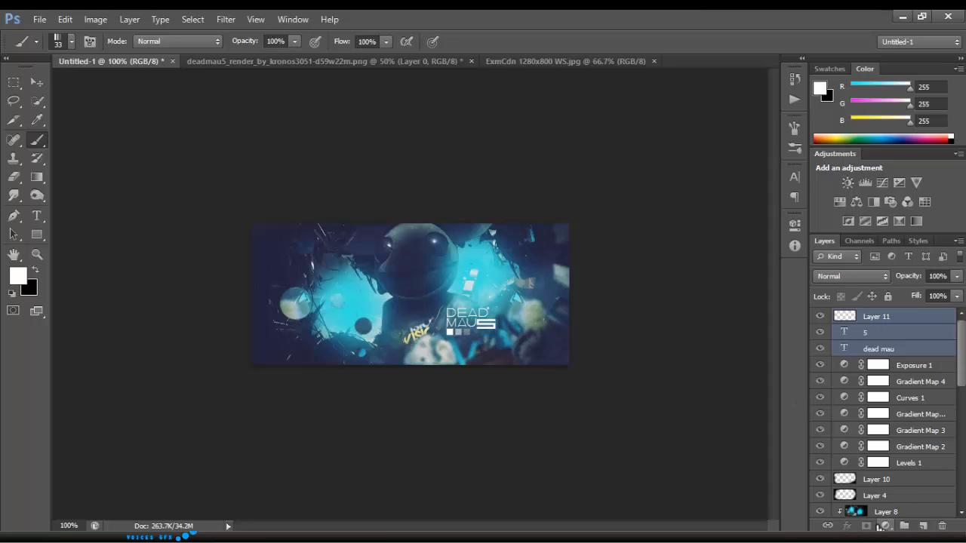
pyautogui.click(874, 320)
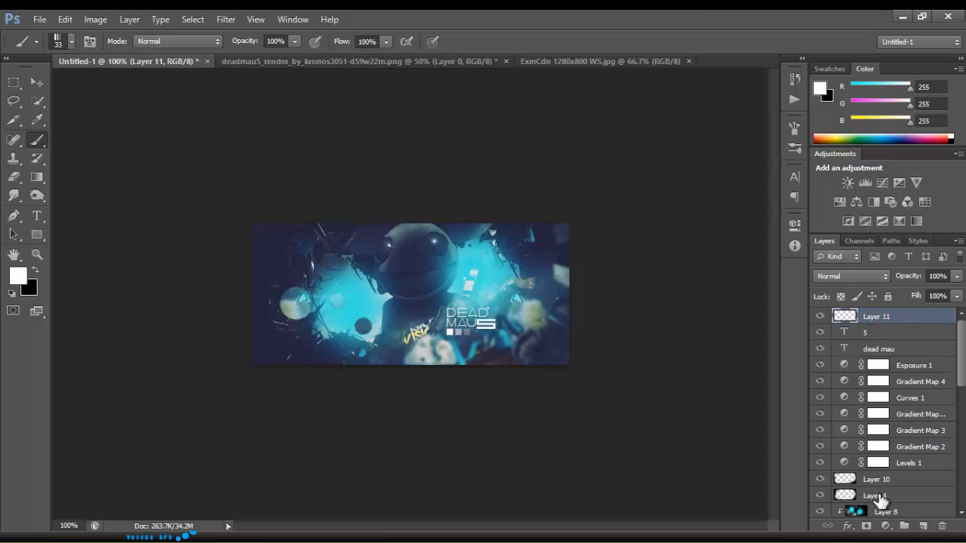
# Add a Gradient Overlay to the dead mau text layer and open its gradient presets.
pyautogui.click(868, 348)
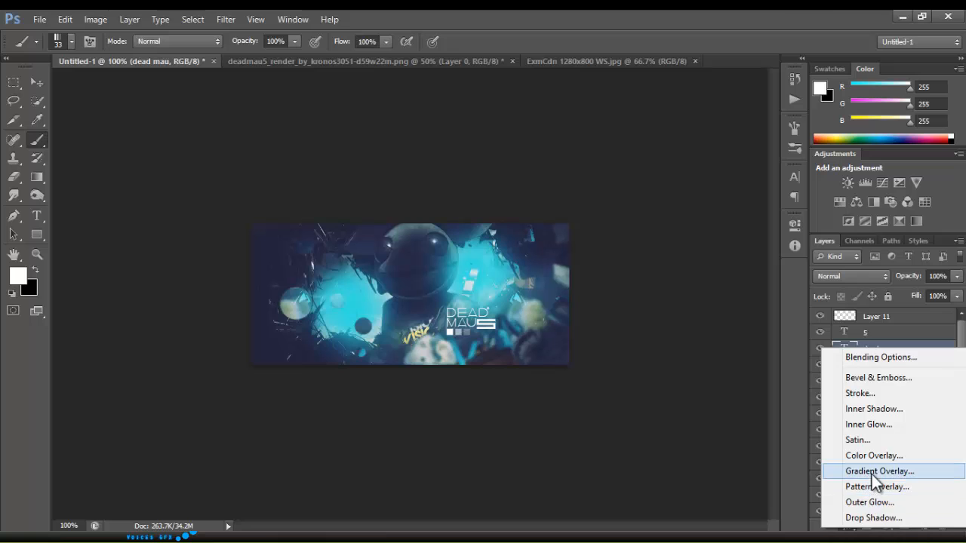
pyautogui.click(875, 470)
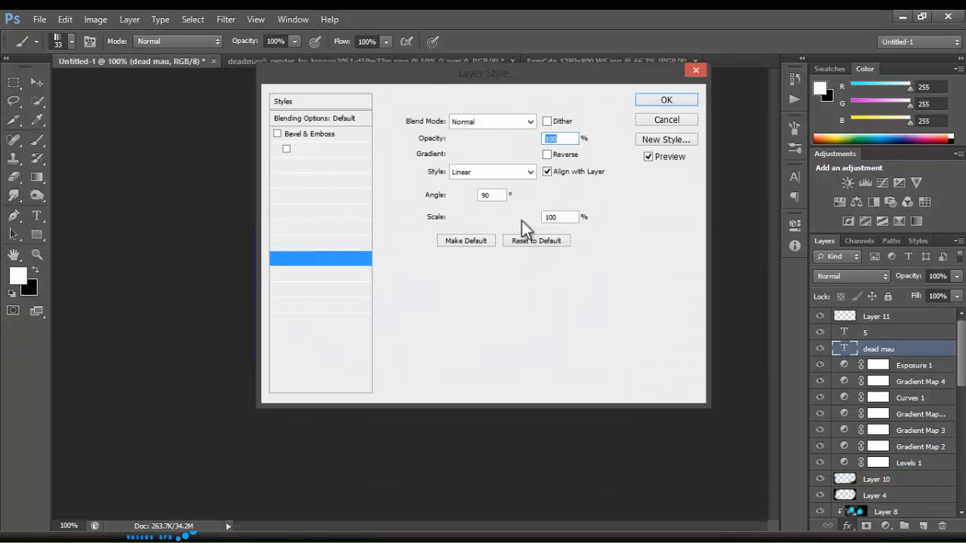
pyautogui.moveTo(566, 69)
pyautogui.mouseDown()
pyautogui.moveTo(833, 112)
pyautogui.moveTo(859, 88)
pyautogui.mouseUp()
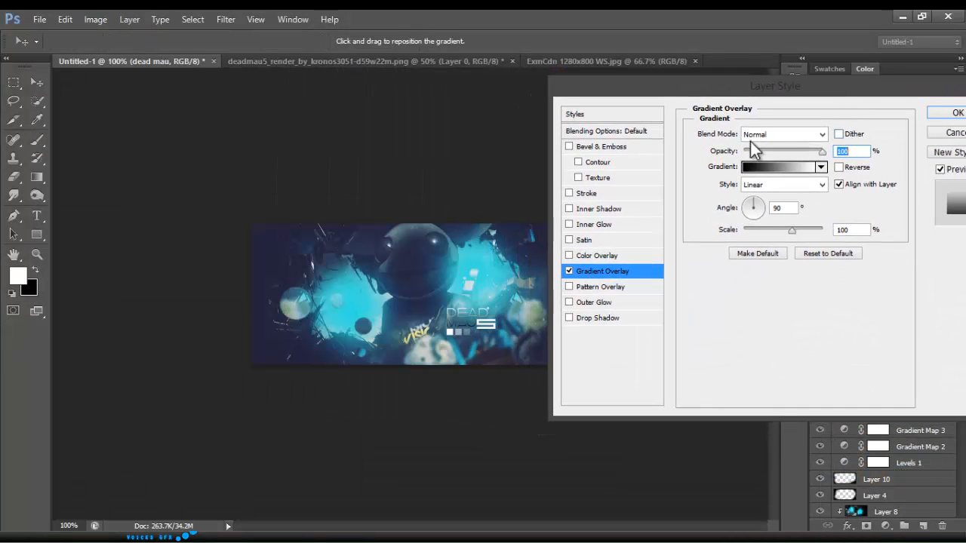
pyautogui.click(824, 166)
# Try several gradient presets on the DEAD MAU text, including blue-violet-pink and orange-pink ones.
pyautogui.click(825, 243)
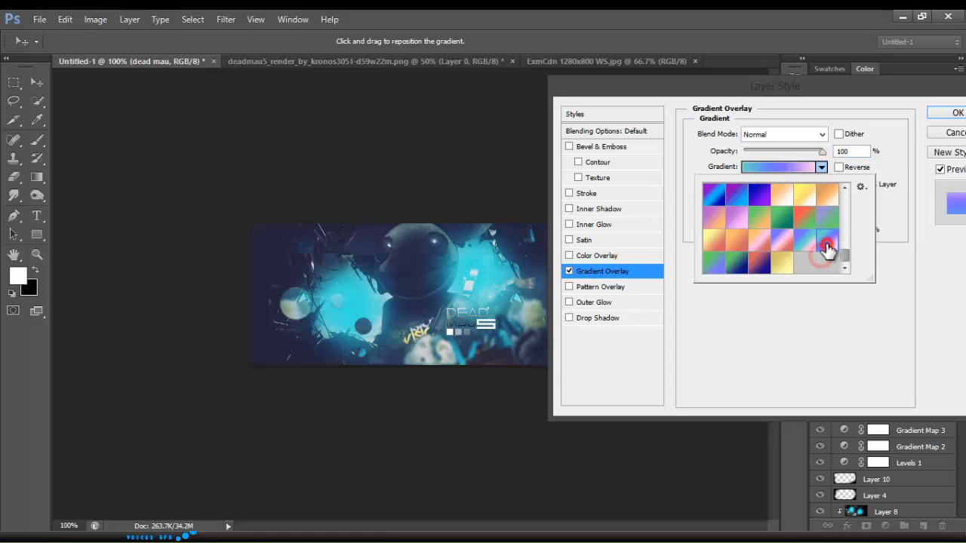
pyautogui.click(788, 246)
pyautogui.click(753, 244)
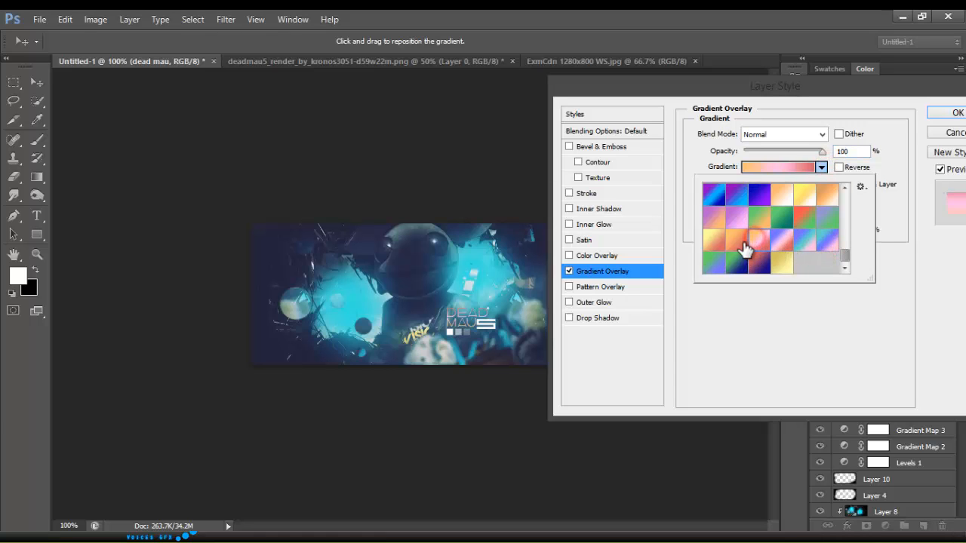
pyautogui.click(742, 244)
pyautogui.click(704, 197)
pyautogui.click(736, 196)
pyautogui.click(744, 237)
pyautogui.click(775, 239)
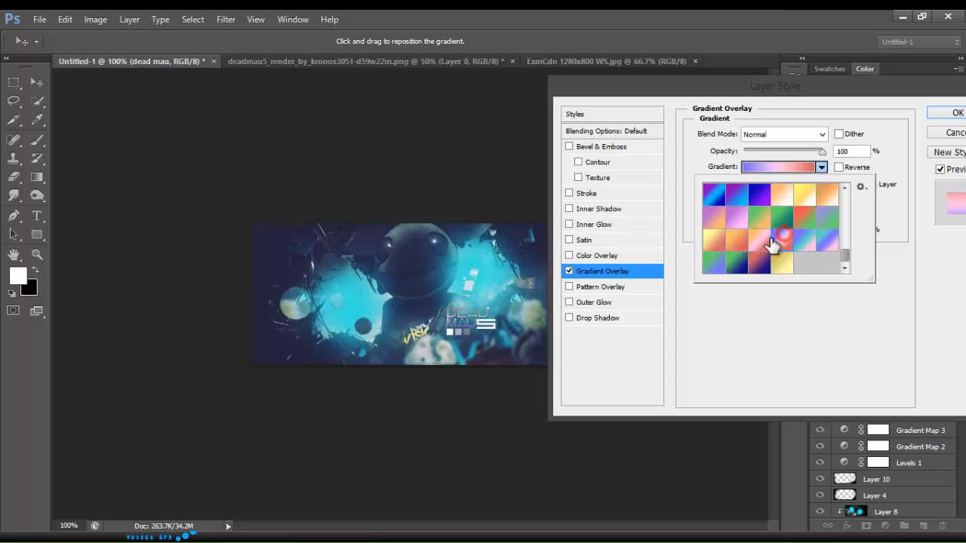
# Apply the orange-to-pink gradient preset as the DEAD MAU text's Gradient Overlay and accept the layer style.
pyautogui.click(740, 225)
pyautogui.click(742, 243)
pyautogui.moveTo(740, 83); pyautogui.dragTo(623, 126)
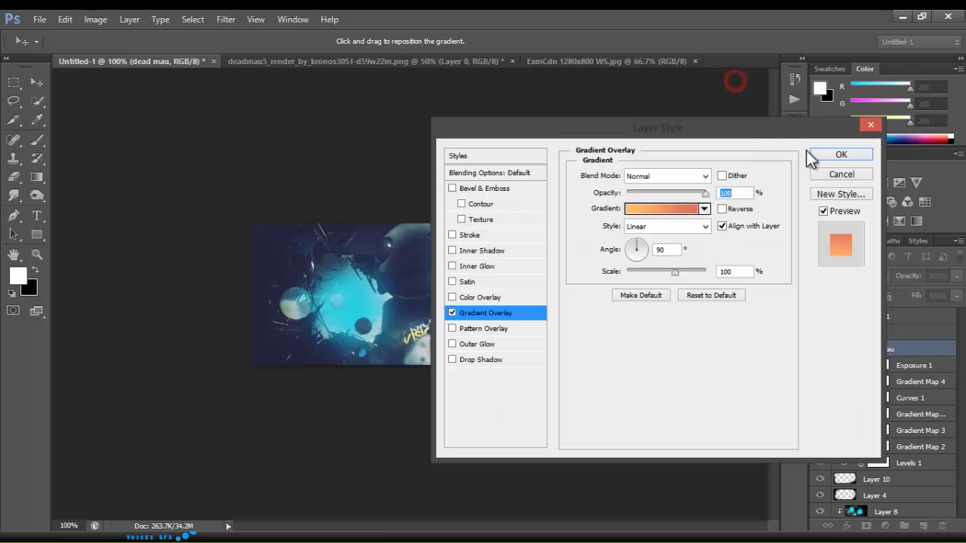
pyautogui.click(841, 154)
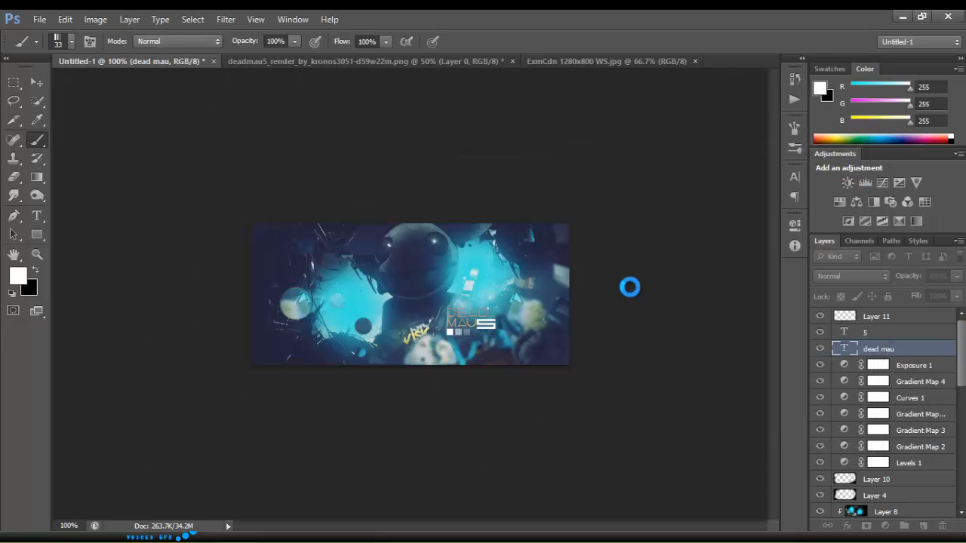
# Add a black-to-white Gradient Overlay to the 5 text layer and set its style to Angle after trying Reflected.
pyautogui.click(869, 320)
pyautogui.click(870, 335)
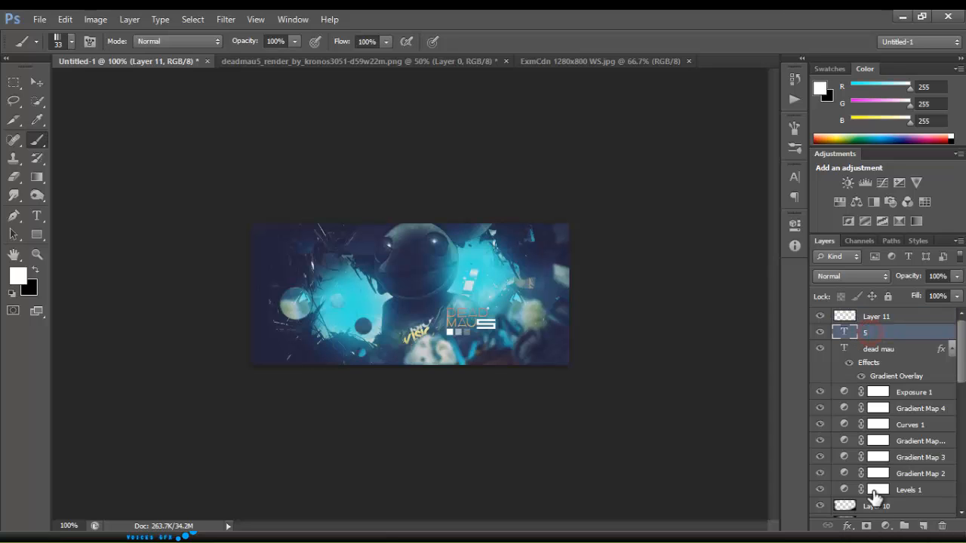
pyautogui.click(847, 526)
pyautogui.click(863, 472)
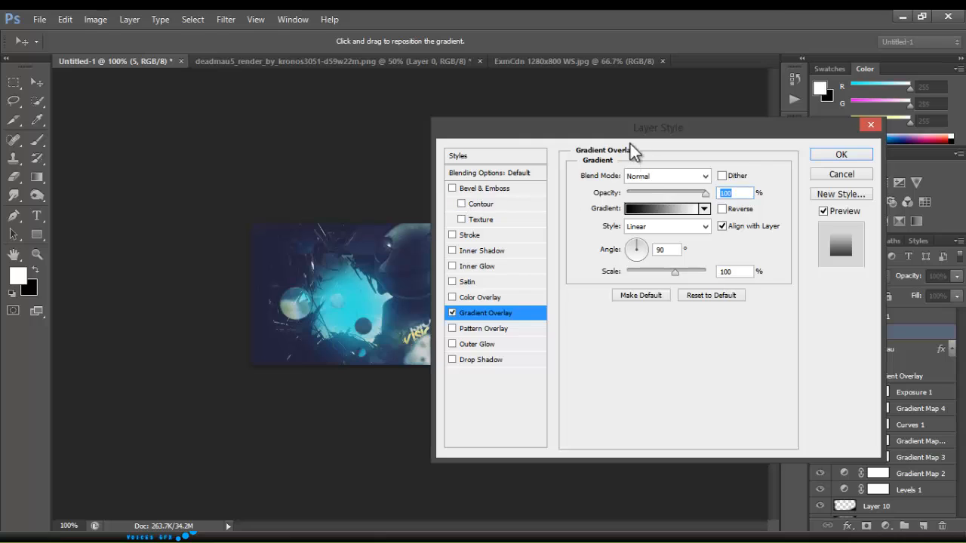
pyautogui.moveTo(637, 127); pyautogui.dragTo(785, 93)
pyautogui.click(852, 173)
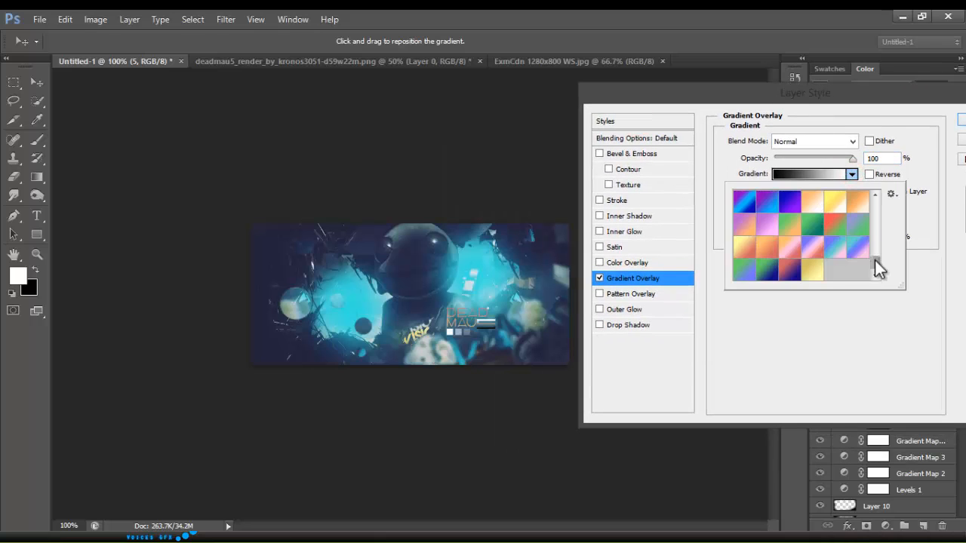
pyautogui.click(867, 115)
pyautogui.click(857, 191)
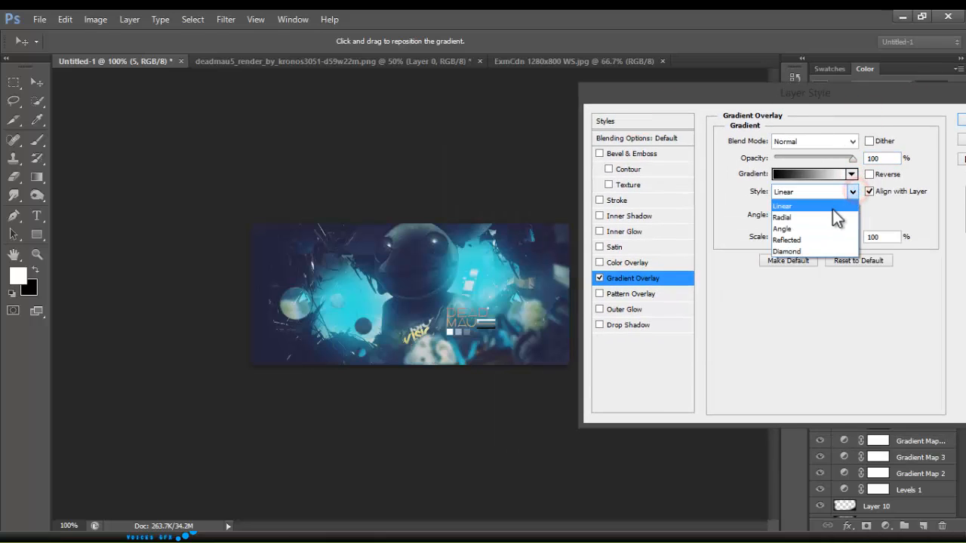
pyautogui.click(828, 242)
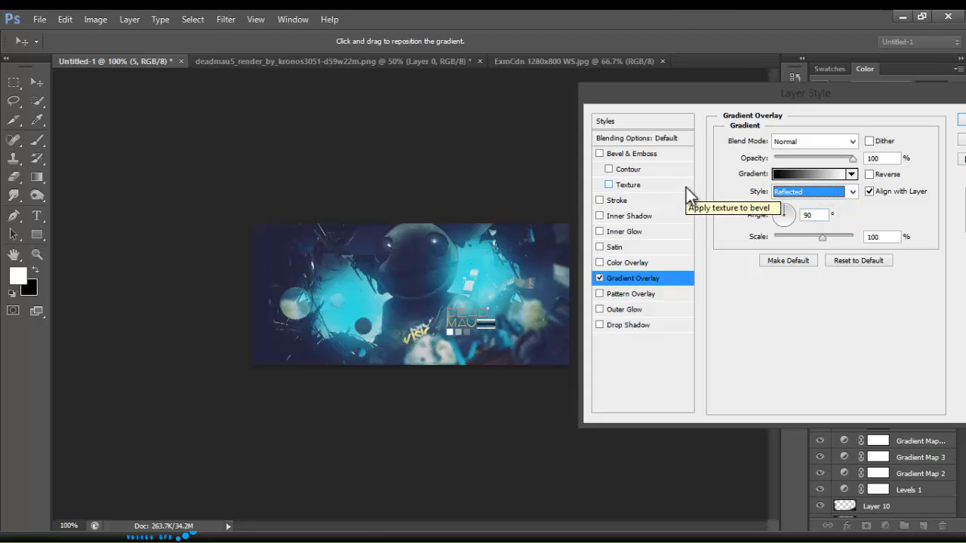
pyautogui.press('Up')
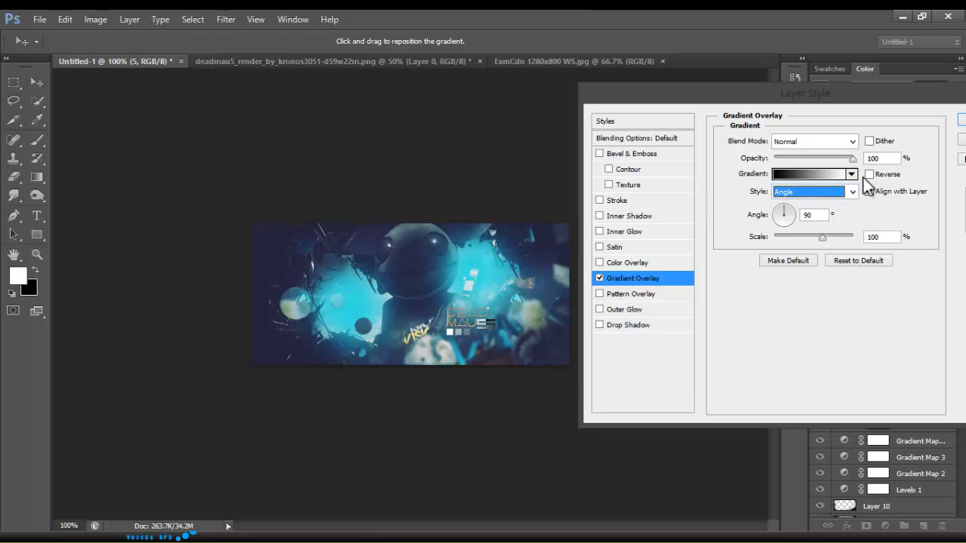
# Set the 5 layer's Gradient Overlay to 63% opacity, 37° angle and 58% scale, and accept it.
pyautogui.moveTo(851, 158); pyautogui.dragTo(813, 161)
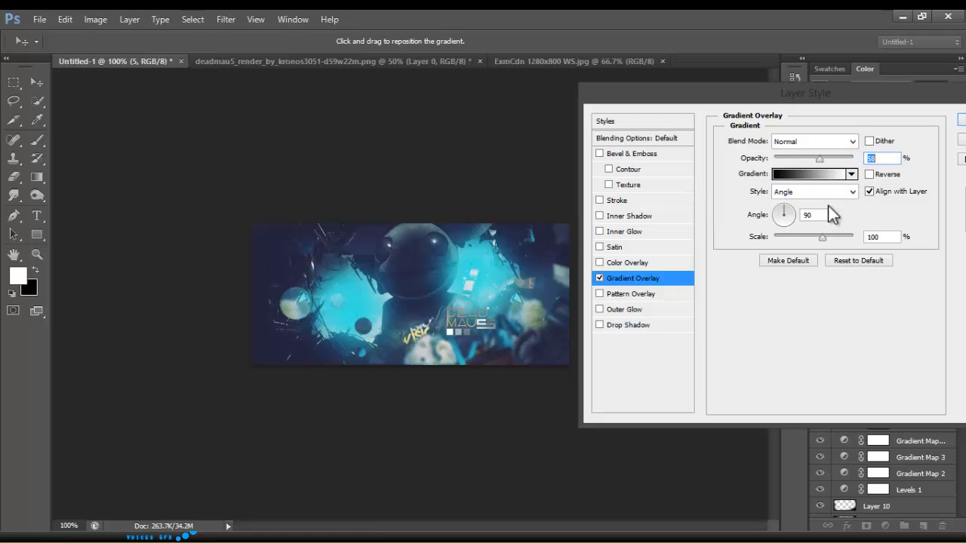
pyautogui.moveTo(834, 237); pyautogui.dragTo(797, 237)
pyautogui.moveTo(780, 203); pyautogui.dragTo(799, 215)
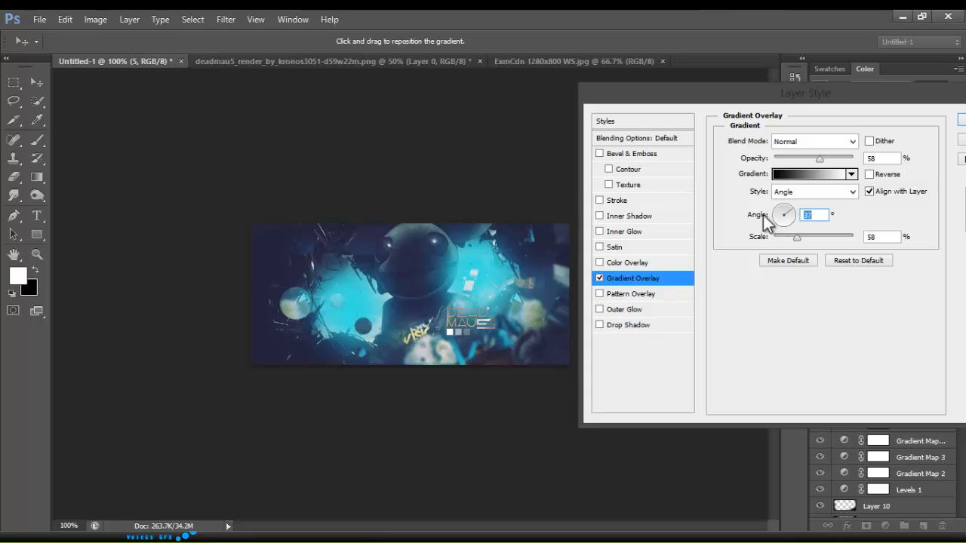
pyautogui.moveTo(858, 100); pyautogui.dragTo(828, 97)
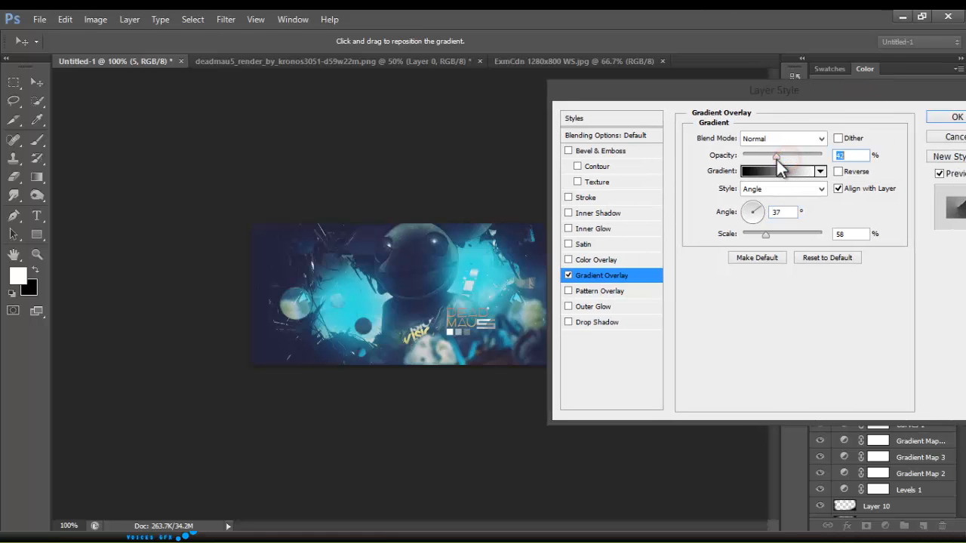
pyautogui.click(777, 156)
pyautogui.moveTo(787, 158)
pyautogui.mouseDown()
pyautogui.moveTo(819, 157)
pyautogui.moveTo(785, 159)
pyautogui.moveTo(793, 157)
pyautogui.mouseUp()
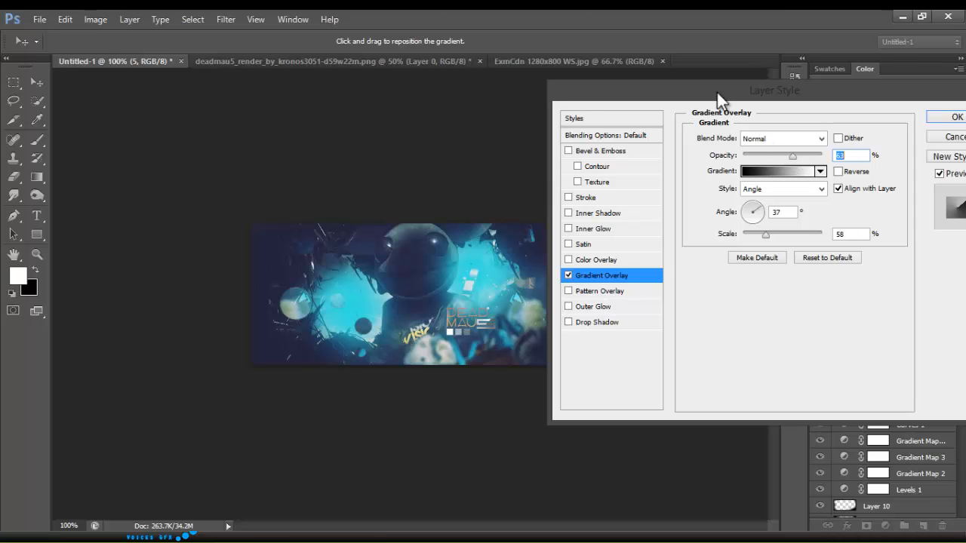
pyautogui.moveTo(788, 95); pyautogui.dragTo(680, 94)
pyautogui.press('Return')
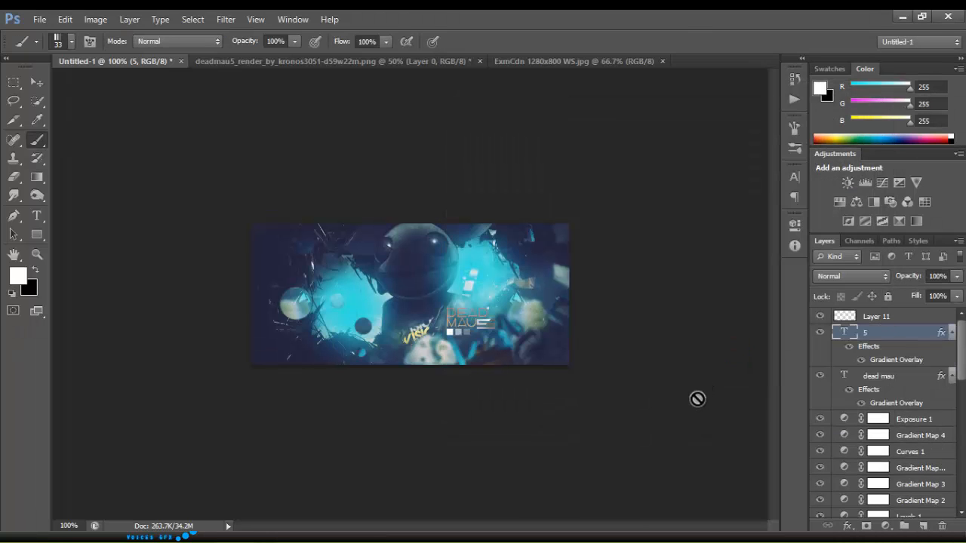
# Copy the layer style of the 5 text layer and paste it onto Layer 11.
pyautogui.click(878, 318)
pyautogui.click(892, 349)
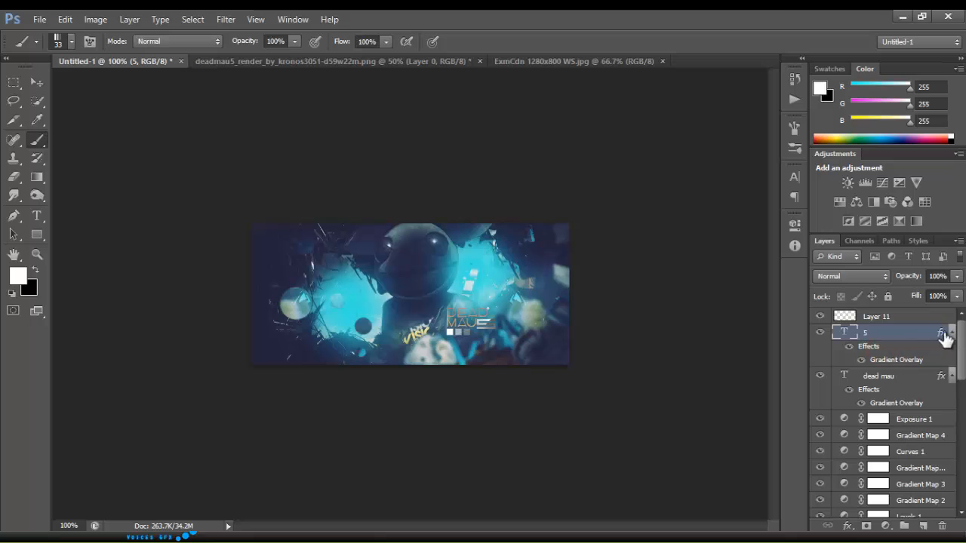
pyautogui.rightClick(942, 333)
pyautogui.click(868, 223)
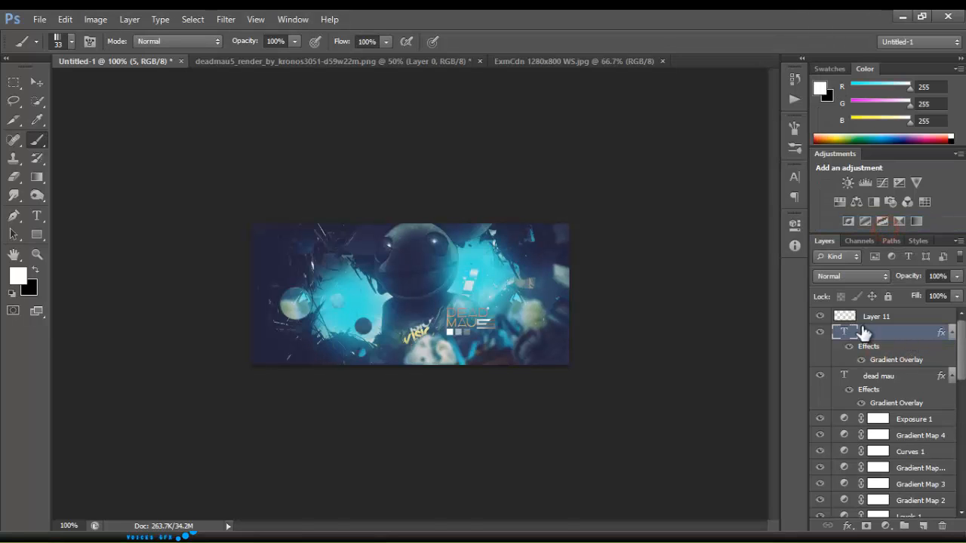
pyautogui.click(873, 318)
pyautogui.rightClick(873, 317)
pyautogui.click(818, 291)
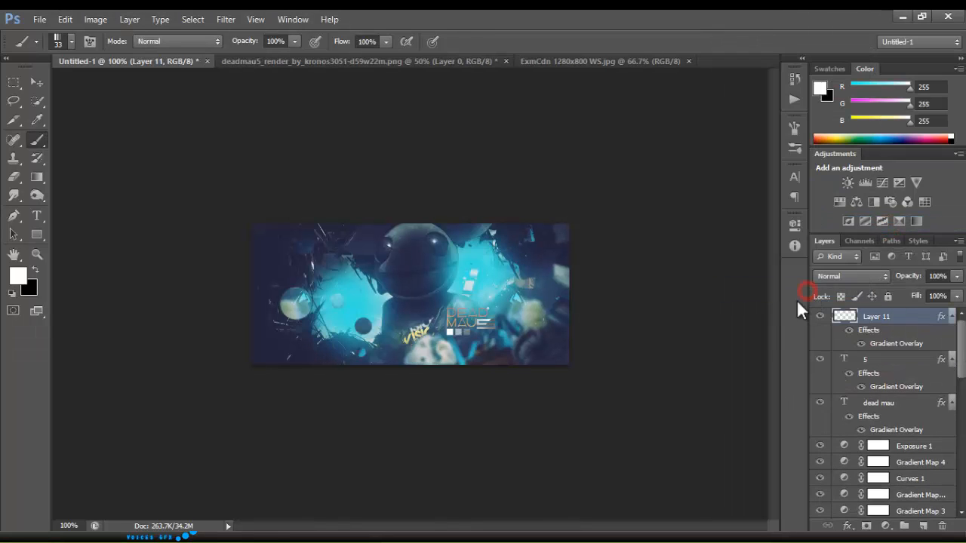
# Try lowering Layer 11's overall opacity and fill opacity in its blending options.
pyautogui.doubleClick(897, 346)
pyautogui.moveTo(713, 155); pyautogui.dragTo(680, 155)
pyautogui.moveTo(666, 90); pyautogui.dragTo(846, 75)
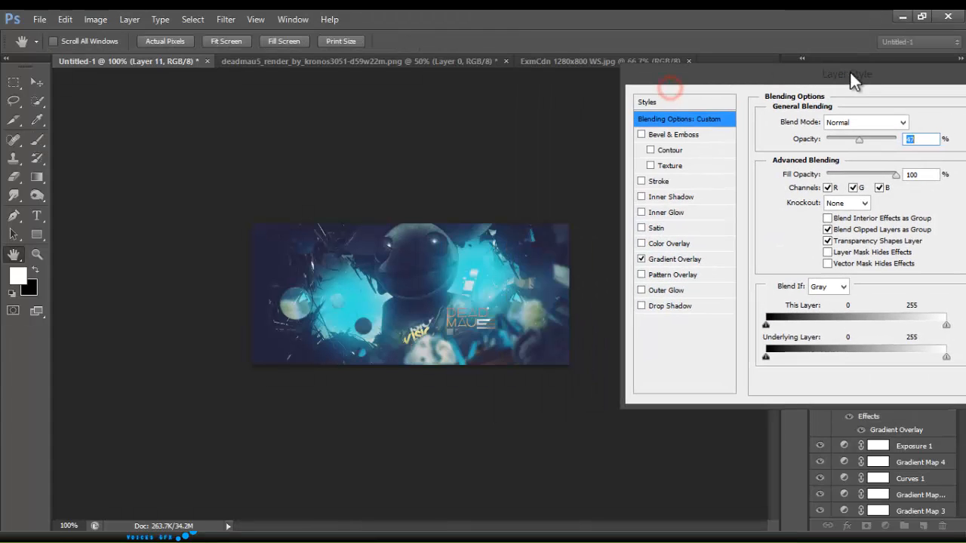
pyautogui.click(859, 139)
pyautogui.moveTo(859, 139); pyautogui.dragTo(851, 141)
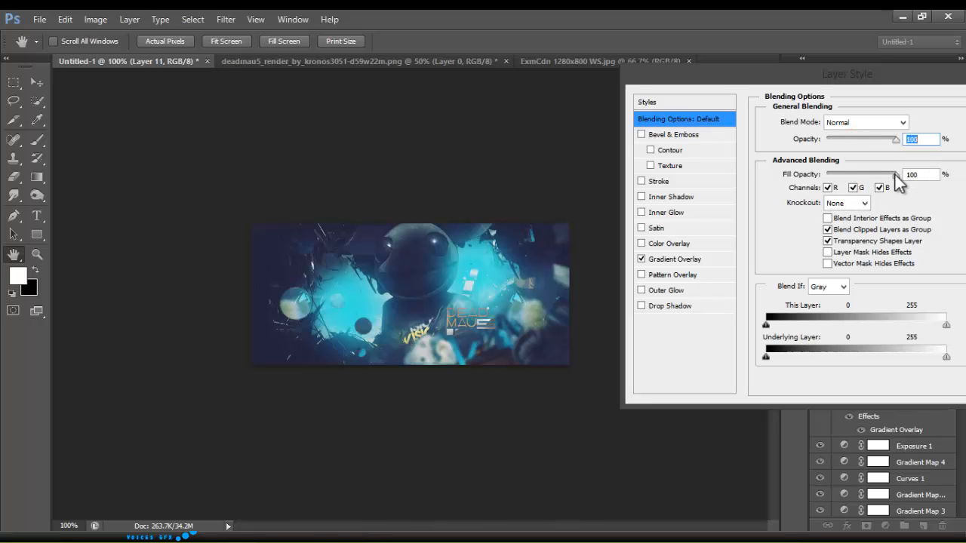
pyautogui.moveTo(896, 175); pyautogui.dragTo(933, 189)
# Reduce the opacity of Layer 11's Gradient Overlay to 13% and accept the layer style.
pyautogui.click(668, 259)
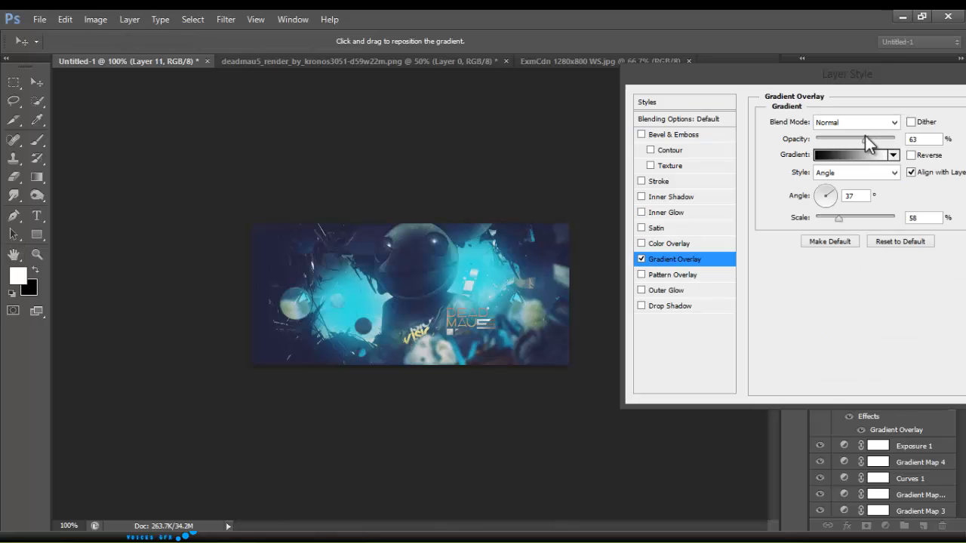
pyautogui.moveTo(865, 137); pyautogui.dragTo(826, 147)
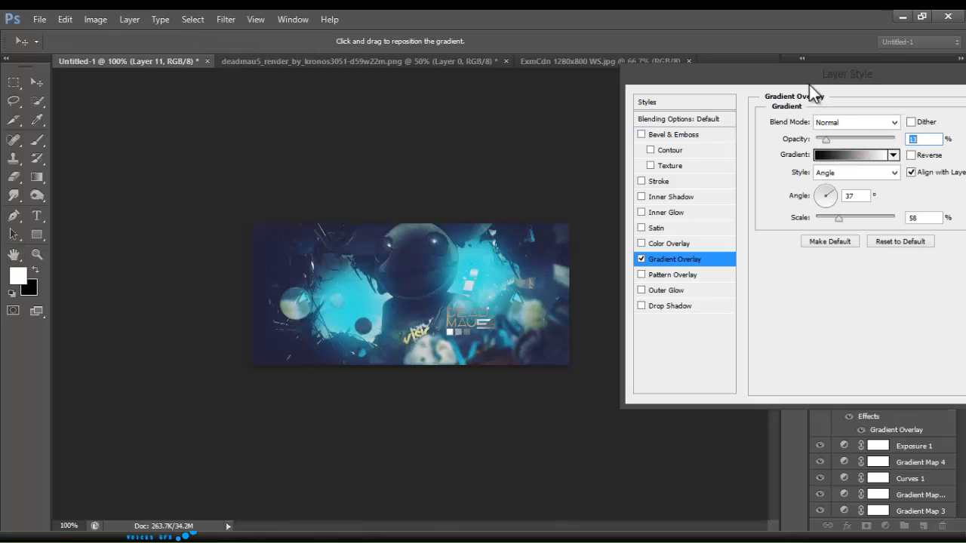
pyautogui.moveTo(823, 74); pyautogui.dragTo(692, 118)
pyautogui.click(899, 144)
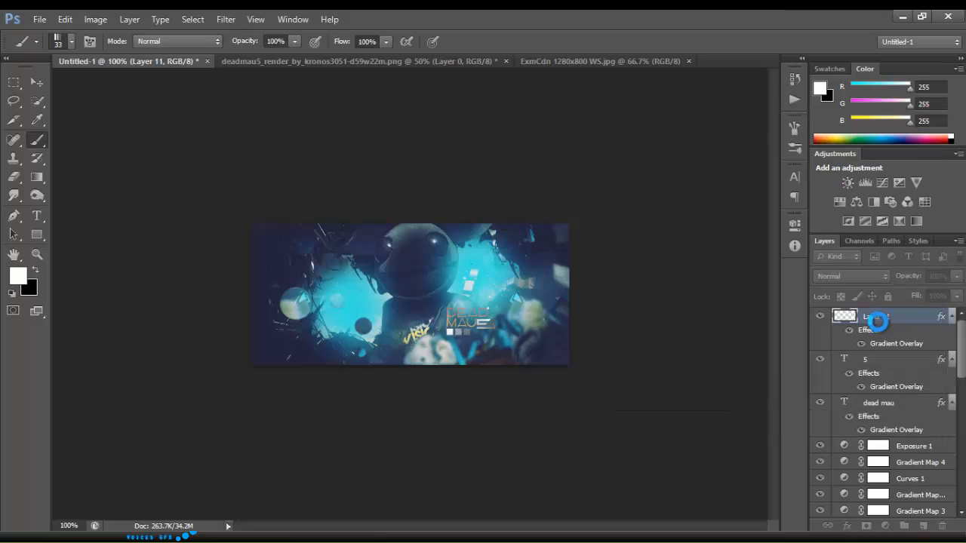
# Duplicate the dead mau text layer and rasterize the copy for a Gaussian Blur.
pyautogui.click(870, 402)
pyautogui.hotkey('ctrl', 'j')
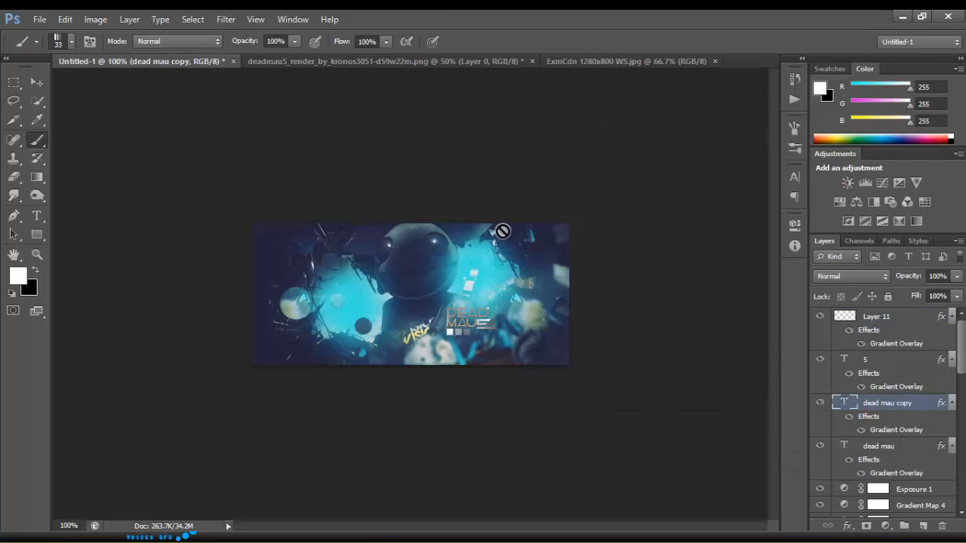
pyautogui.click(219, 19)
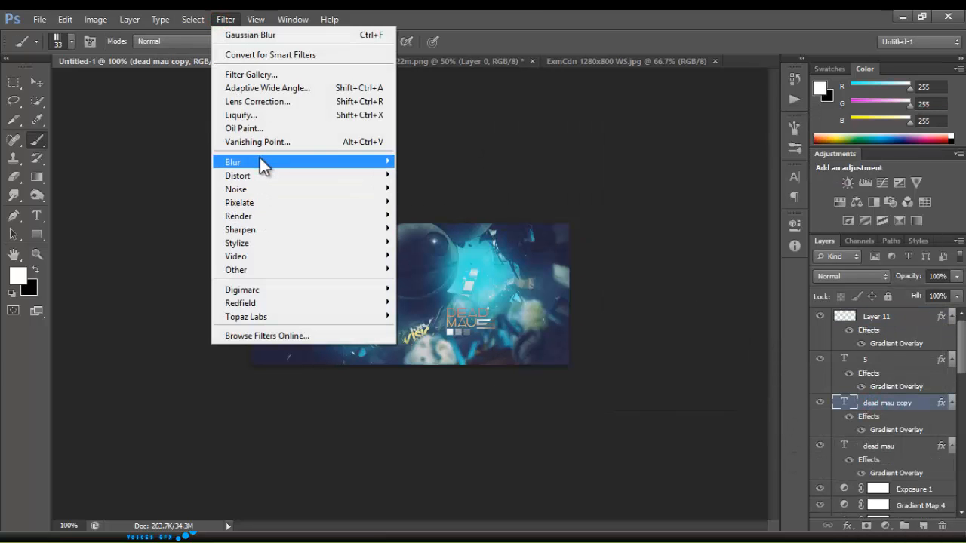
pyautogui.moveTo(260, 160)
pyautogui.click(173, 262)
pyautogui.click(481, 223)
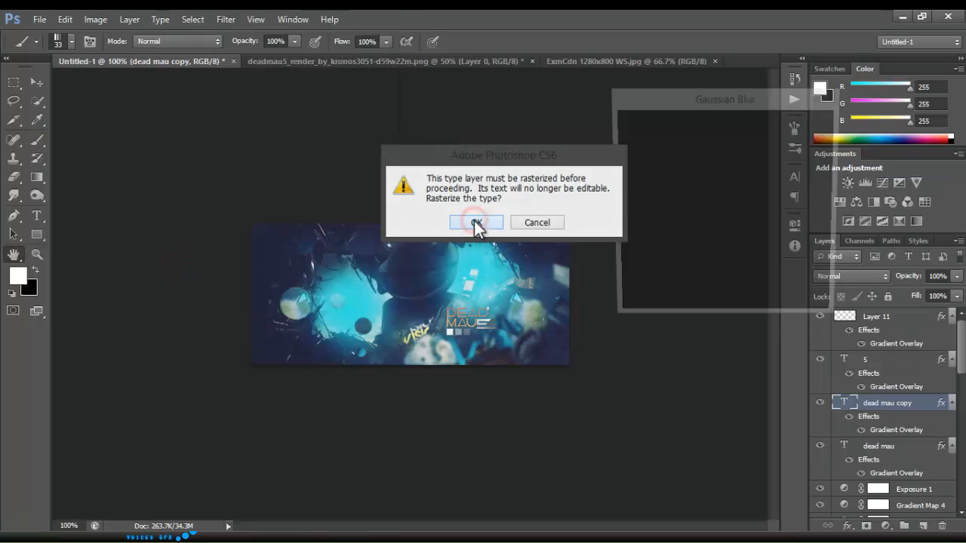
# Blur the dead mau copy with a Gaussian Blur radius of 1.3 pixels.
pyautogui.press('Up')
pyautogui.press('Up')
pyautogui.press('Up')
pyautogui.press('Up')
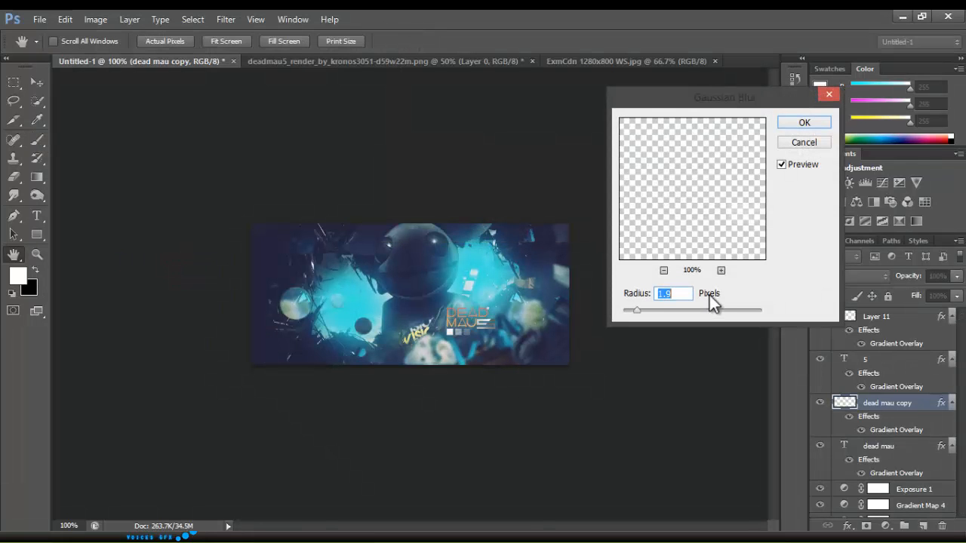
pyautogui.press('Up')
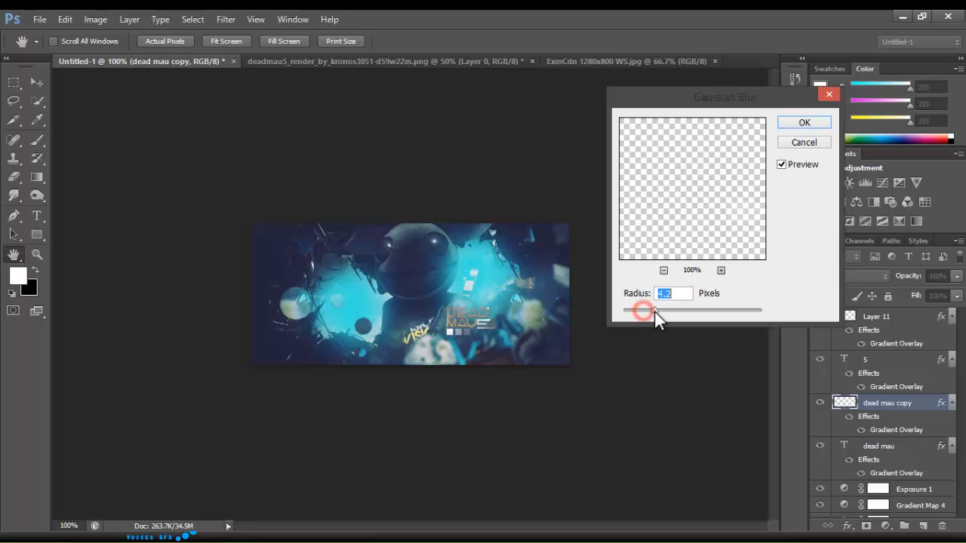
pyautogui.moveTo(628, 311); pyautogui.dragTo(628, 311)
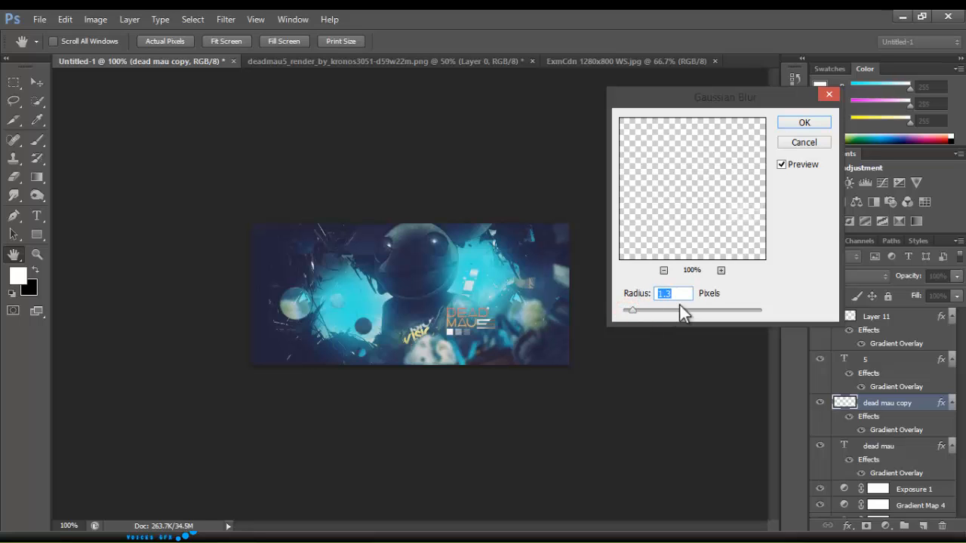
pyautogui.click(803, 123)
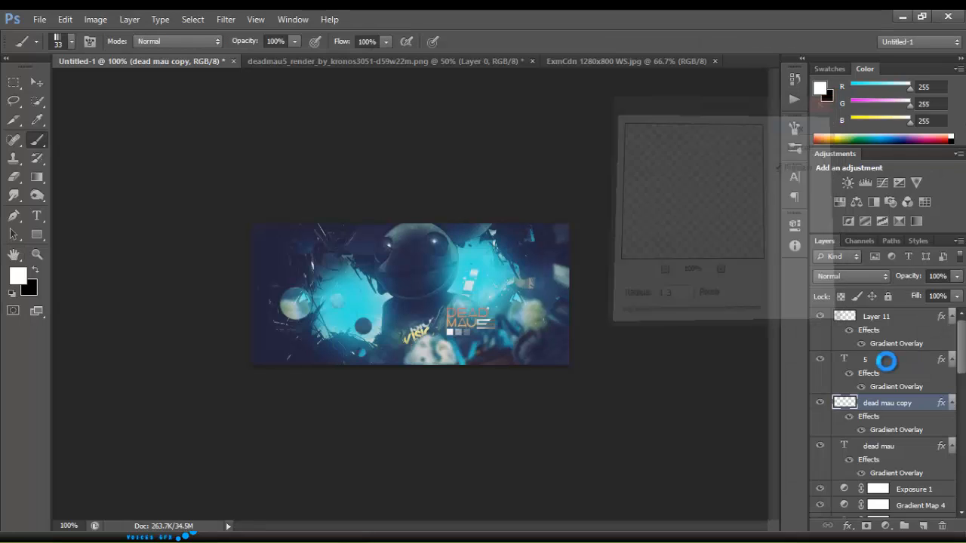
# Duplicate the 5 text layer, rasterize the copy and apply a 1.1-pixel Gaussian Blur to it.
pyautogui.click(883, 368)
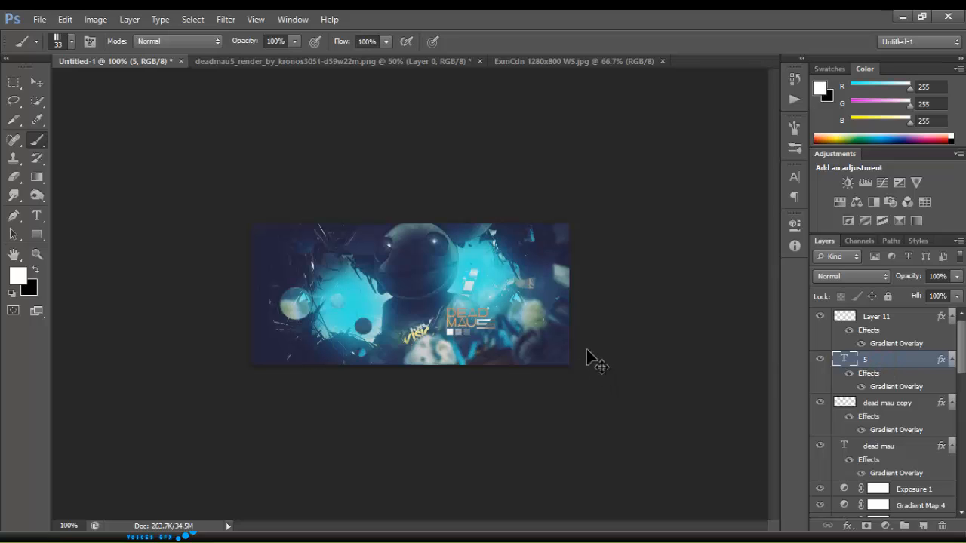
pyautogui.hotkey('ctrl', 'j')
pyautogui.click(228, 19)
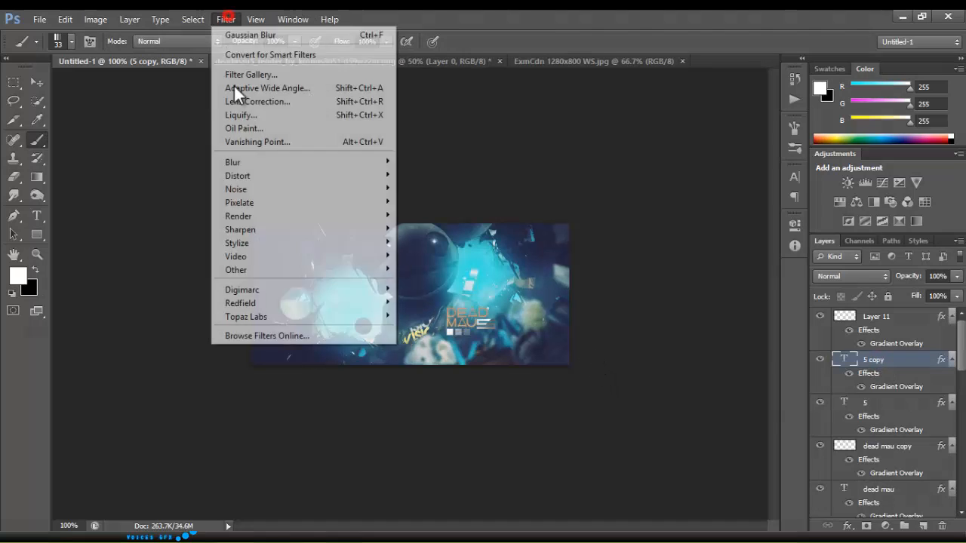
pyautogui.moveTo(263, 177)
pyautogui.click(170, 260)
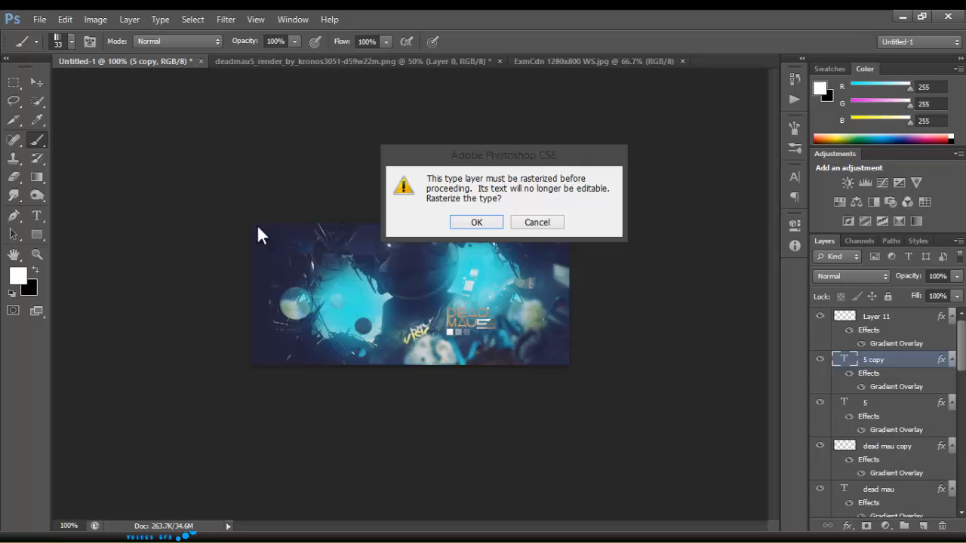
pyautogui.click(476, 222)
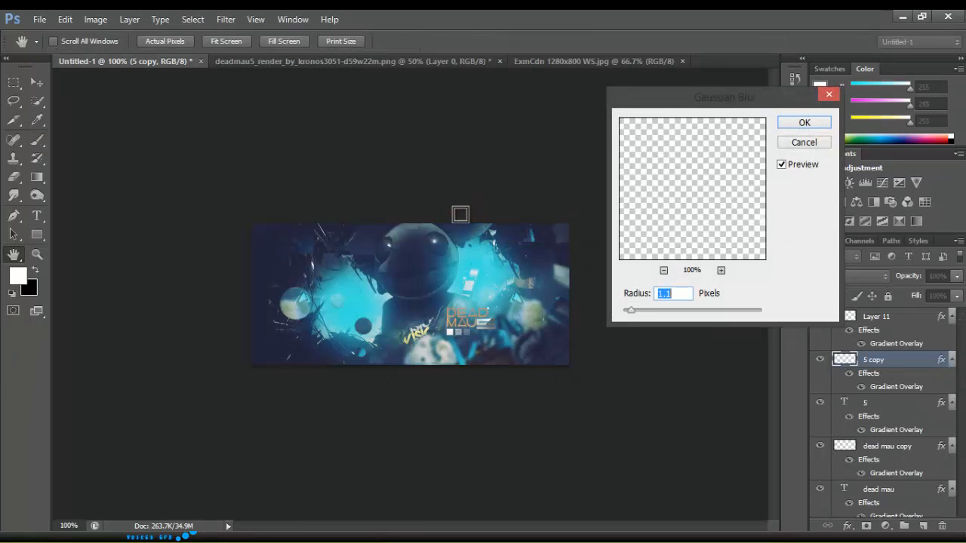
pyautogui.click(804, 122)
# Duplicate Layer 11 and apply a Gaussian Blur with a 1.6-pixel radius to the copy.
pyautogui.click(844, 315)
pyautogui.hotkey('ctrl', 'j')
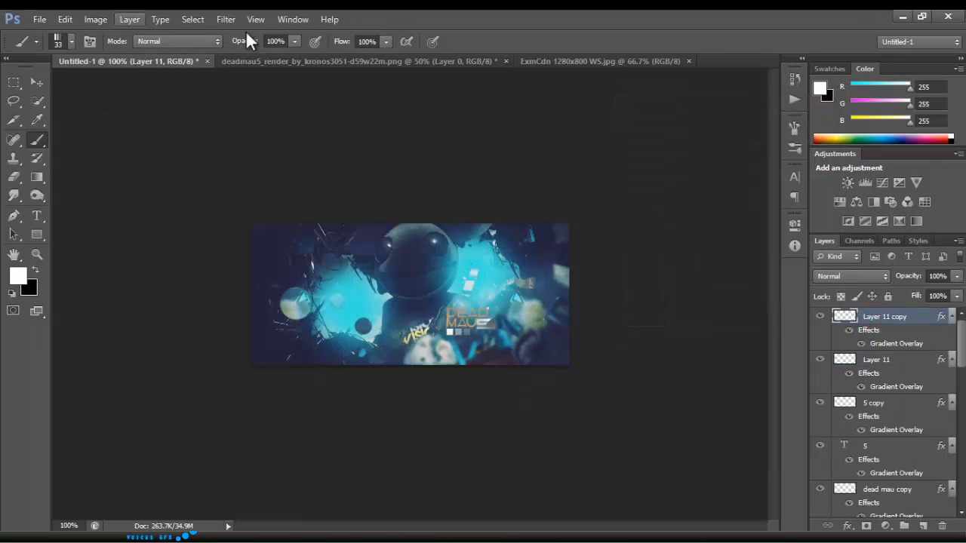
pyautogui.click(226, 19)
pyautogui.moveTo(248, 165)
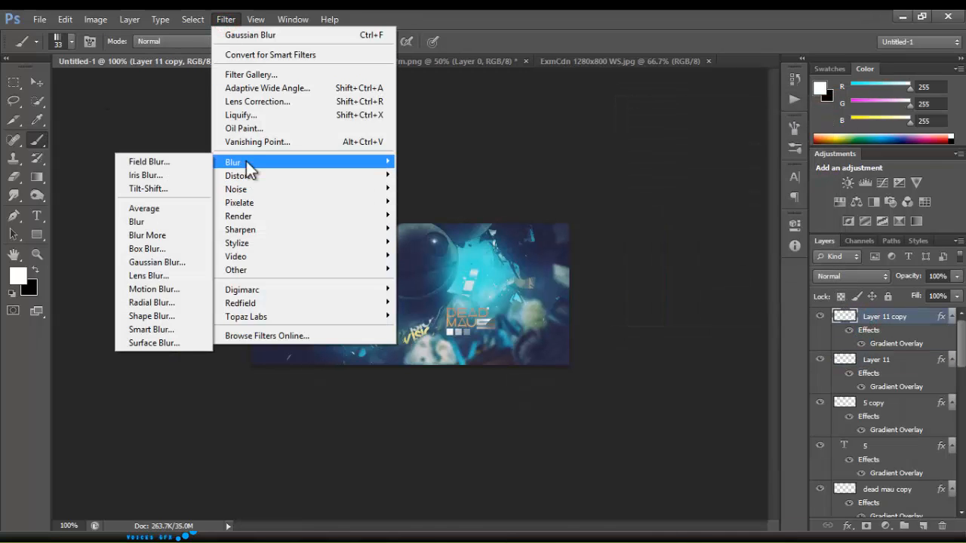
pyautogui.click(161, 261)
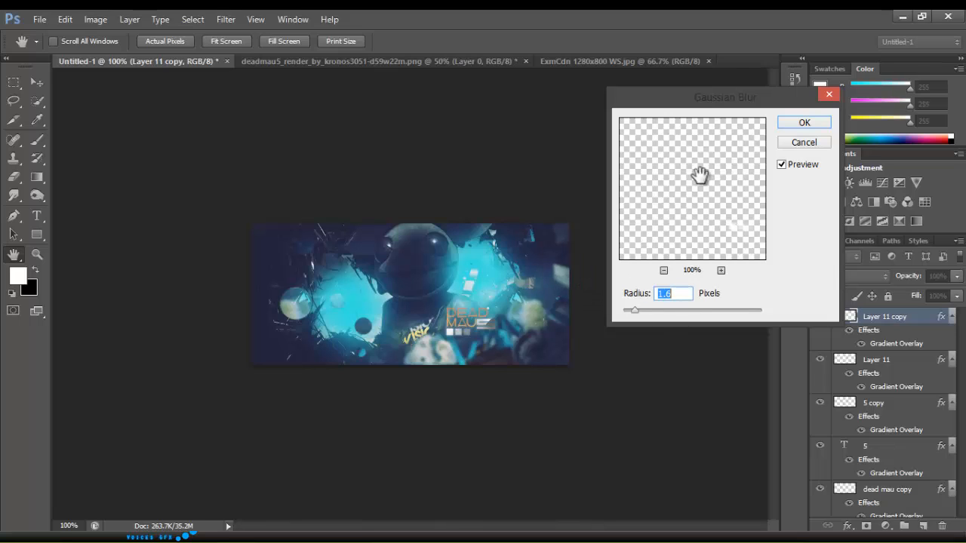
pyautogui.click(804, 122)
# Add a new layer above Exposure 1 and apply the merged image to it with Multiply blending at 100% opacity.
pyautogui.moveTo(957, 361); pyautogui.dragTo(963, 406)
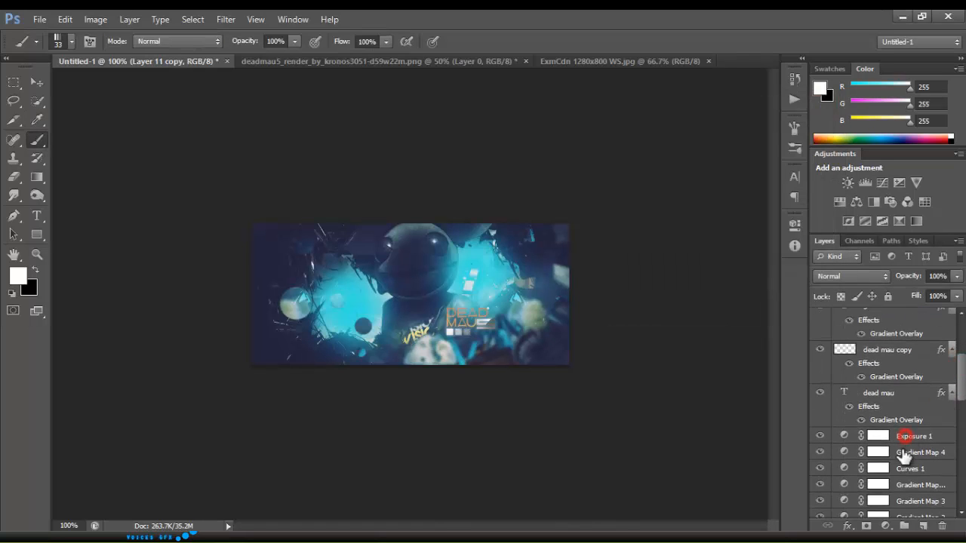
pyautogui.click(905, 437)
pyautogui.hotkey('ctrl', 'shift', 'alt', 'n')
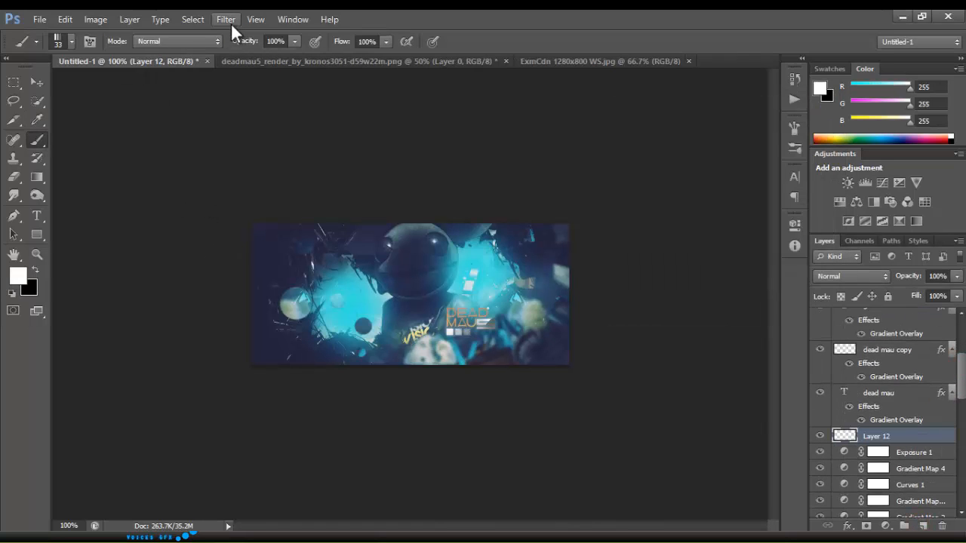
pyautogui.click(96, 19)
pyautogui.click(135, 220)
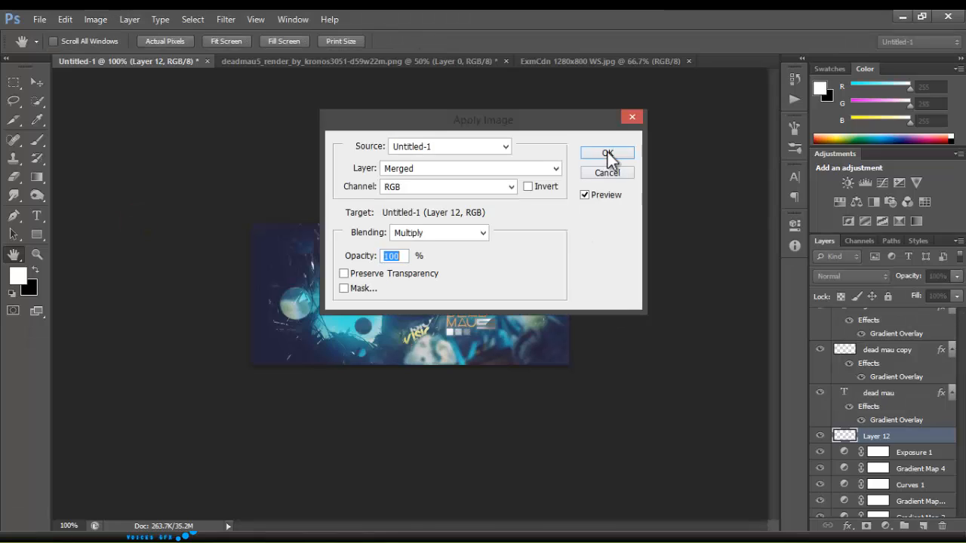
pyautogui.click(608, 153)
# Sharpen Layer 12 and reduce its layer opacity to 51%.
pyautogui.click(226, 19)
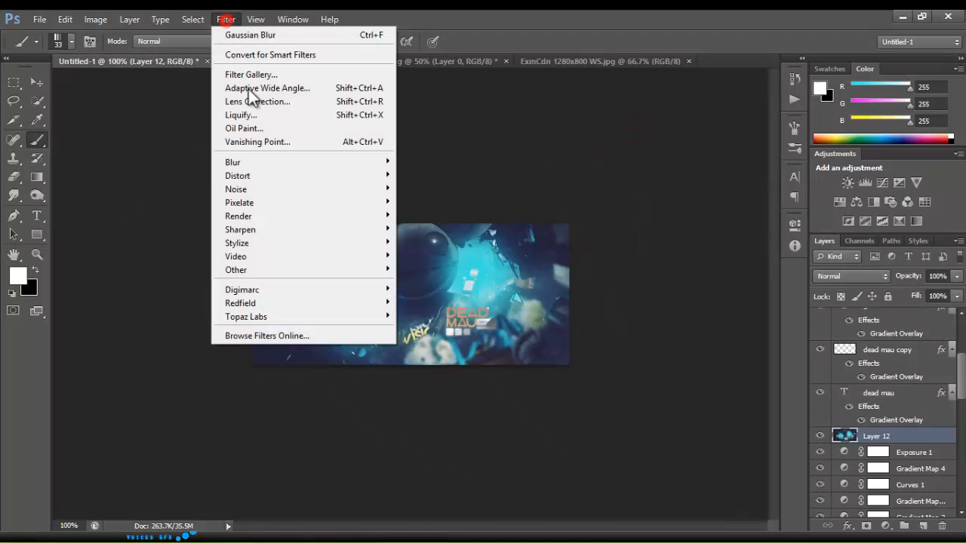
pyautogui.moveTo(272, 231)
pyautogui.click(173, 228)
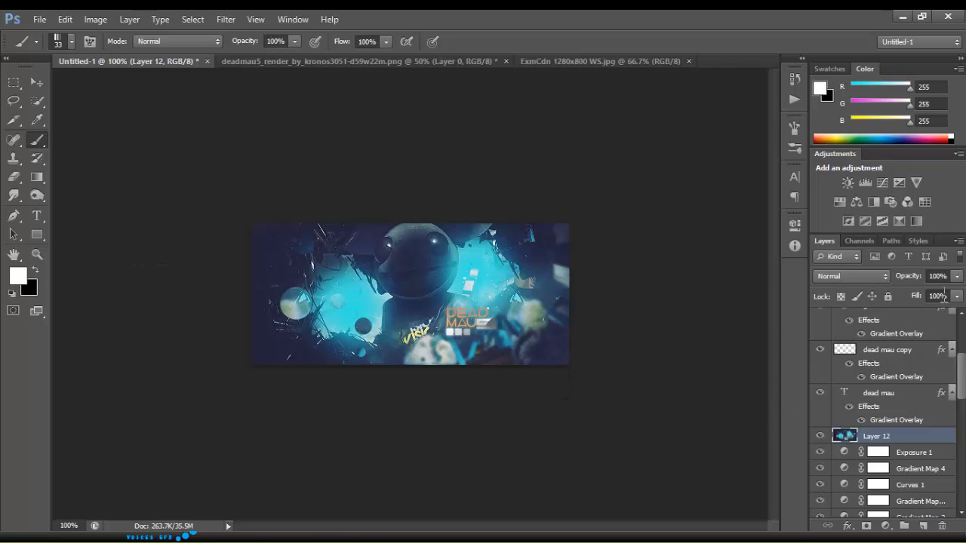
pyautogui.moveTo(957, 276); pyautogui.dragTo(929, 293)
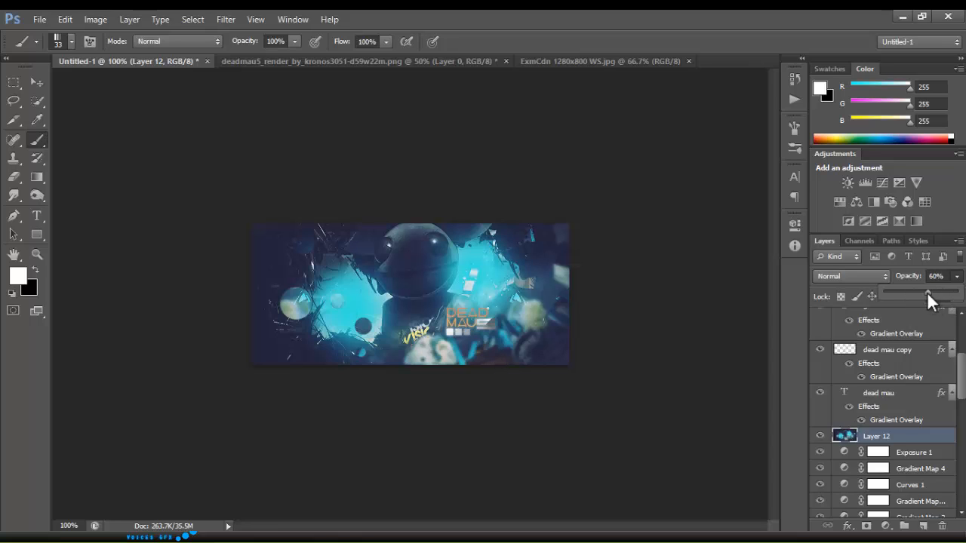
pyautogui.moveTo(926, 291); pyautogui.dragTo(919, 292)
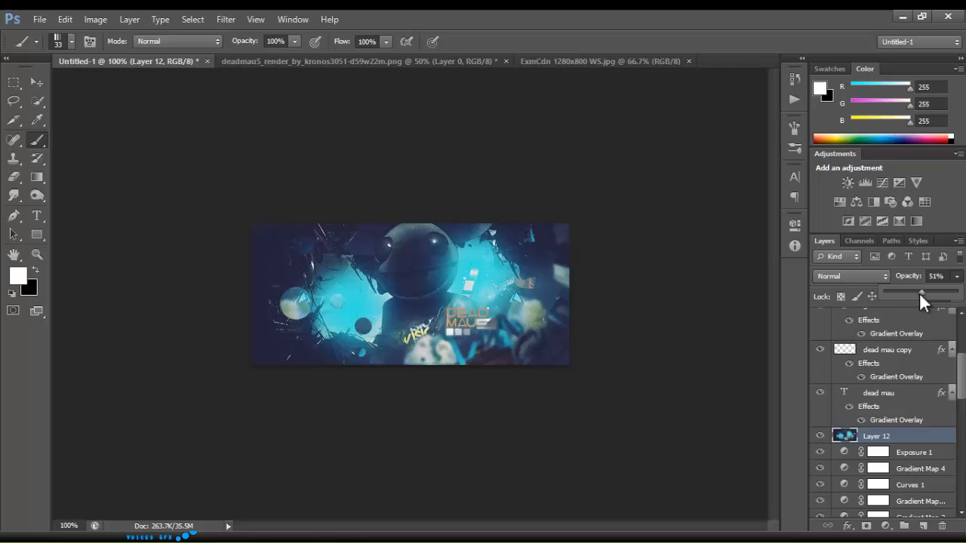
pyautogui.click(869, 416)
# Add a new layer above Layer 11 copy and marquee-select a strip about 6.25 by 0.028 in along the canvas's upper edge.
pyautogui.moveTo(960, 374); pyautogui.dragTo(960, 338)
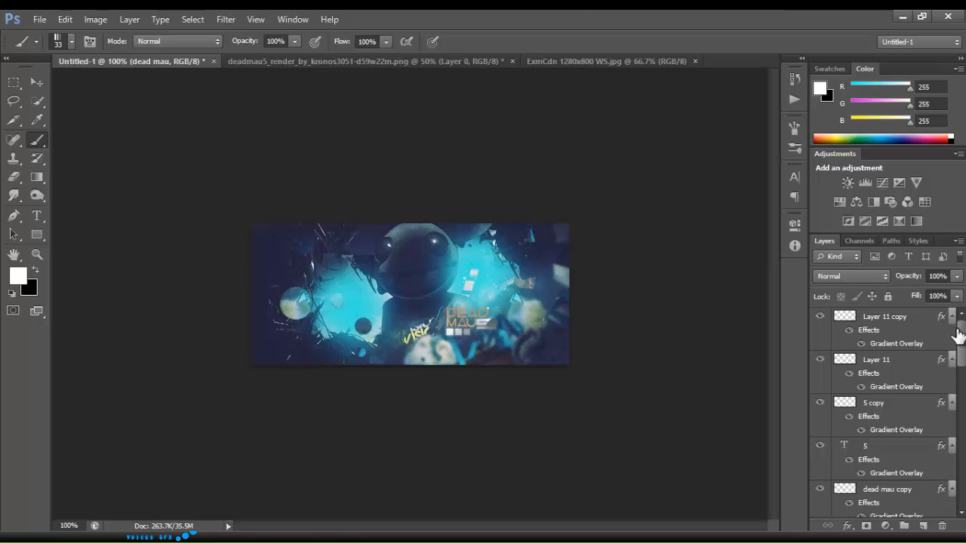
pyautogui.click(888, 323)
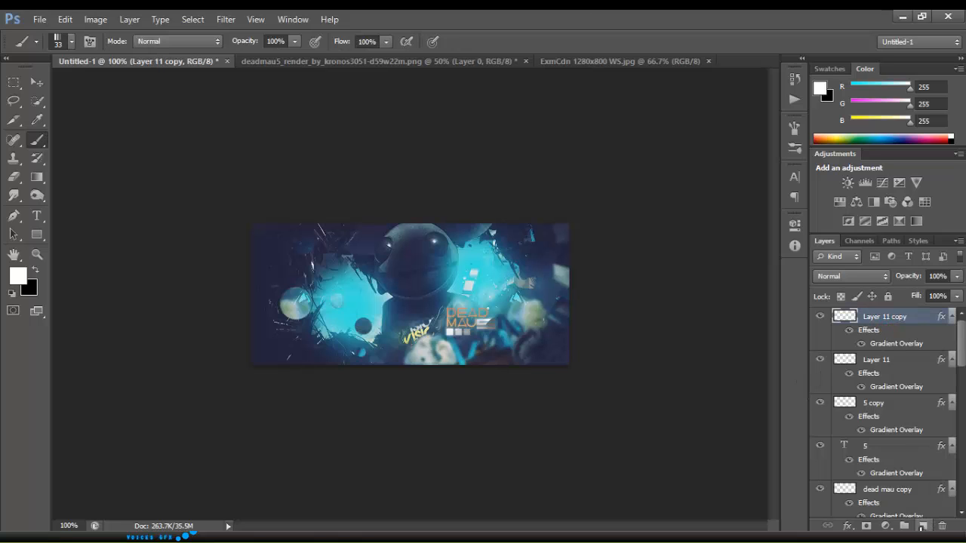
pyautogui.click(924, 527)
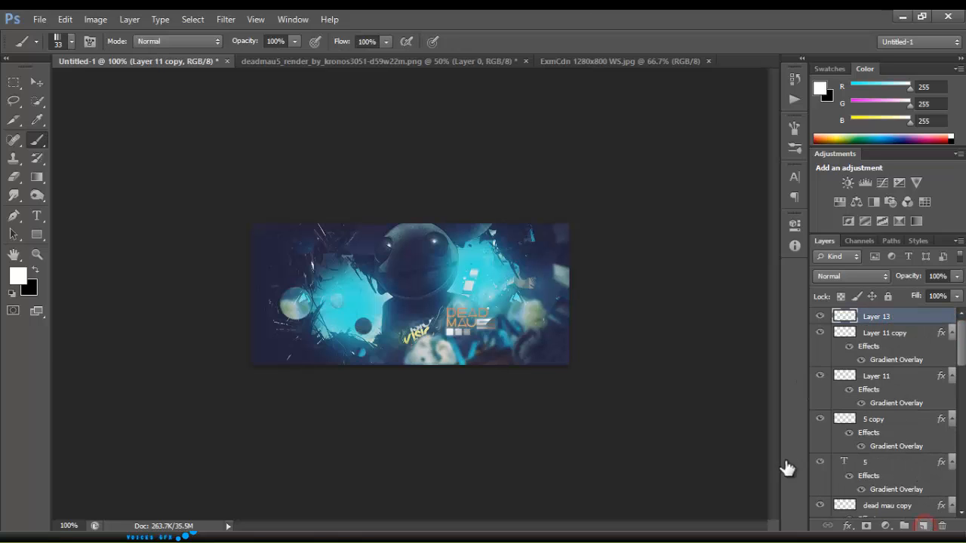
pyautogui.click(14, 81)
pyautogui.moveTo(211, 205)
pyautogui.mouseDown()
pyautogui.moveTo(508, 211)
pyautogui.moveTo(587, 224)
pyautogui.mouseUp()
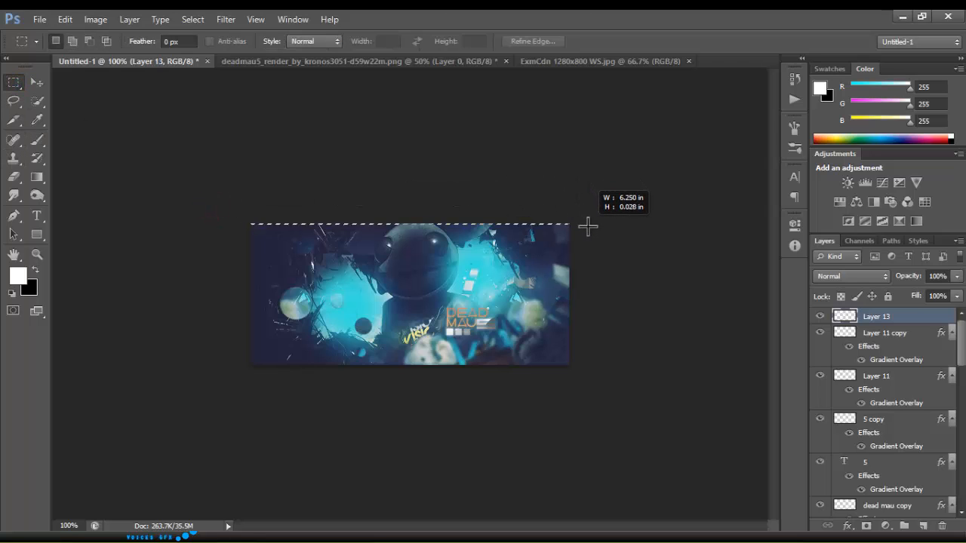
# Paint the selected strip white on Layer 13 with a 114-pixel hard round brush and deselect it.
pyautogui.click(35, 141)
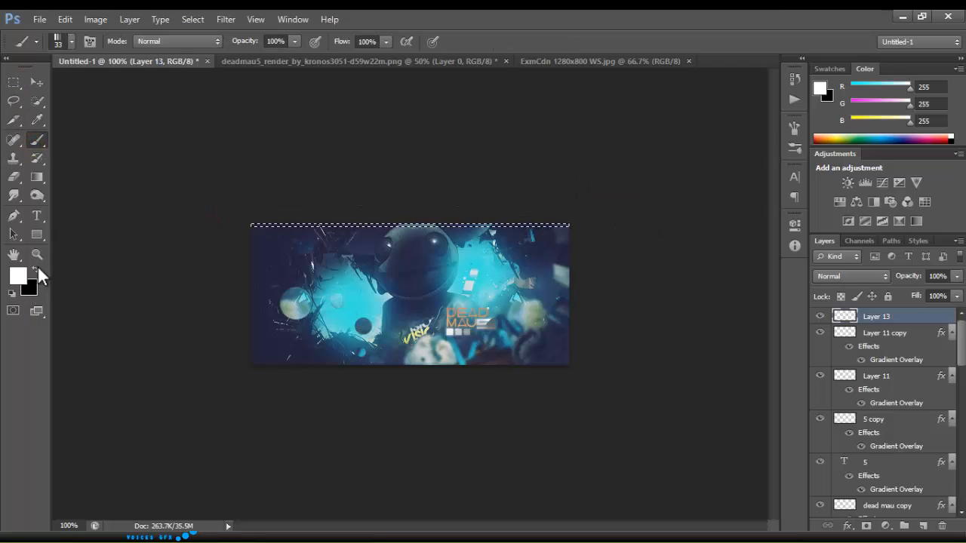
pyautogui.click(63, 42)
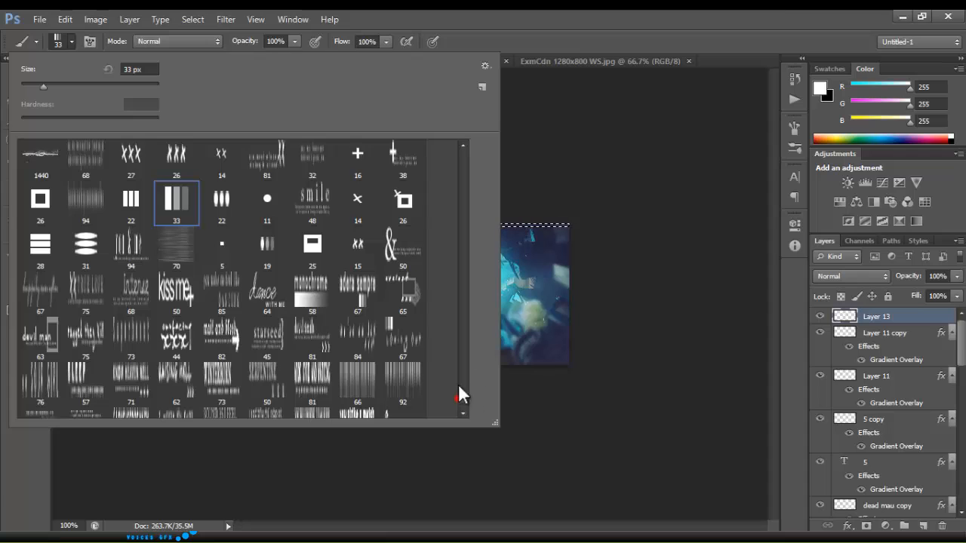
pyautogui.moveTo(462, 395); pyautogui.dragTo(447, 139)
pyautogui.click(222, 163)
pyautogui.click(268, 162)
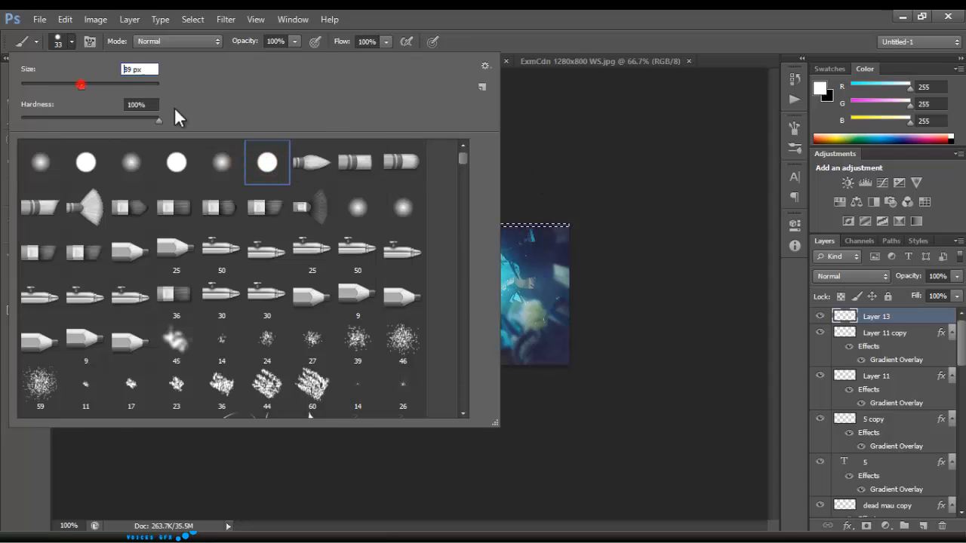
pyautogui.click(647, 231)
pyautogui.moveTo(622, 218); pyautogui.dragTo(185, 229)
pyautogui.hotkey('ctrl', 'd')
# Copy the white strip to a new layer and move the copy down about 2.75 in to the canvas's lower edge.
pyautogui.hotkey('ctrl', 'shift', 'alt', 'n')
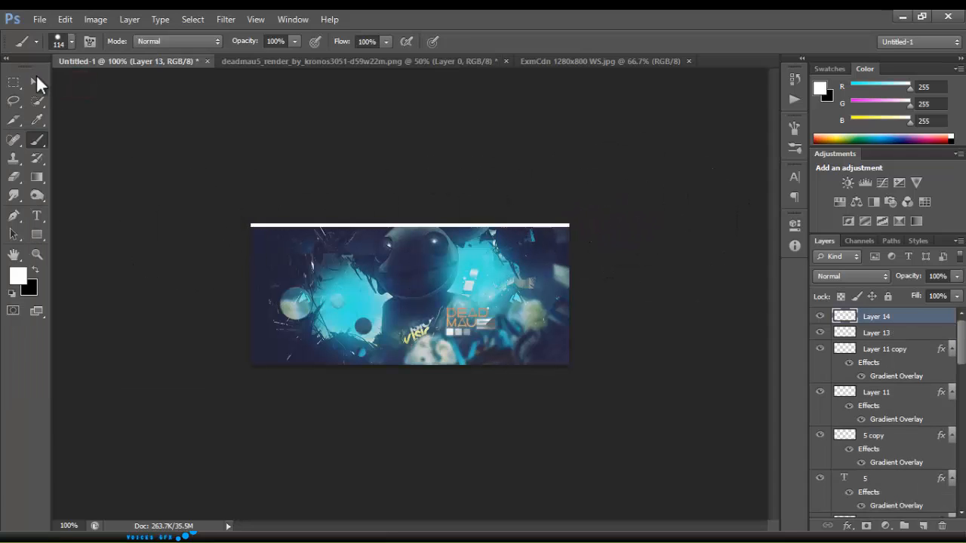
pyautogui.click(36, 81)
pyautogui.moveTo(400, 332); pyautogui.dragTo(404, 458)
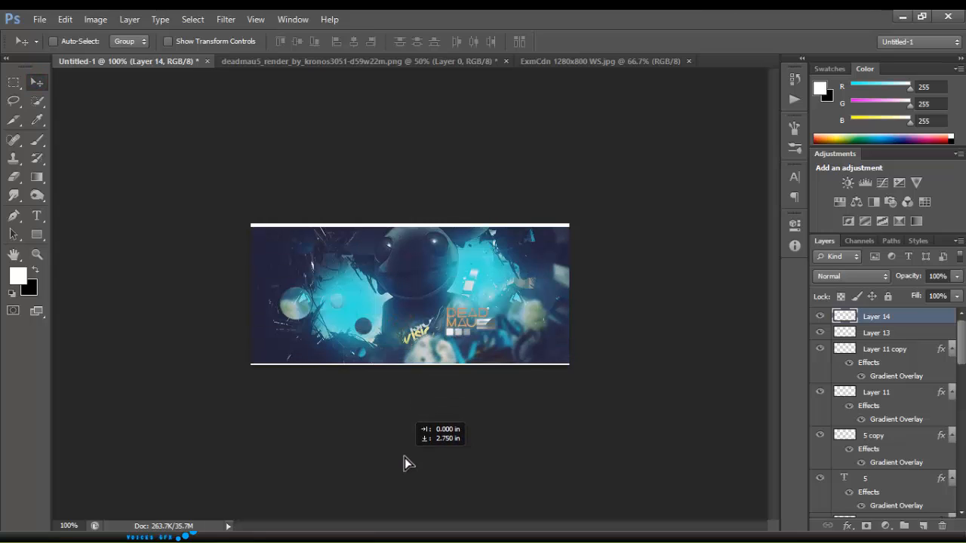
# Shift Layer 13's strip slightly upward to thin the upper white line, and hide Layer 13 and Layer 14.
pyautogui.hotkey('alt', '[')
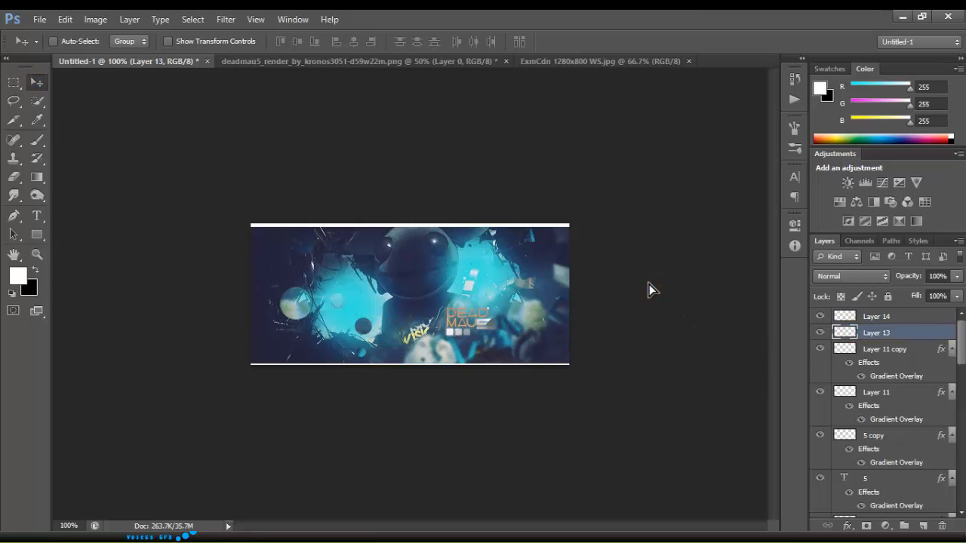
pyautogui.moveTo(650, 284); pyautogui.dragTo(649, 287)
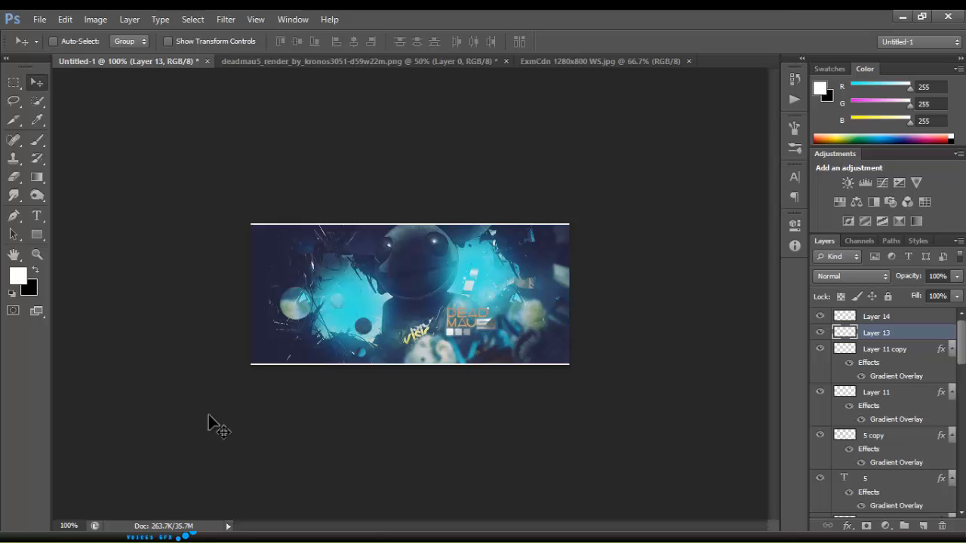
pyautogui.moveTo(820, 333); pyautogui.dragTo(820, 317)
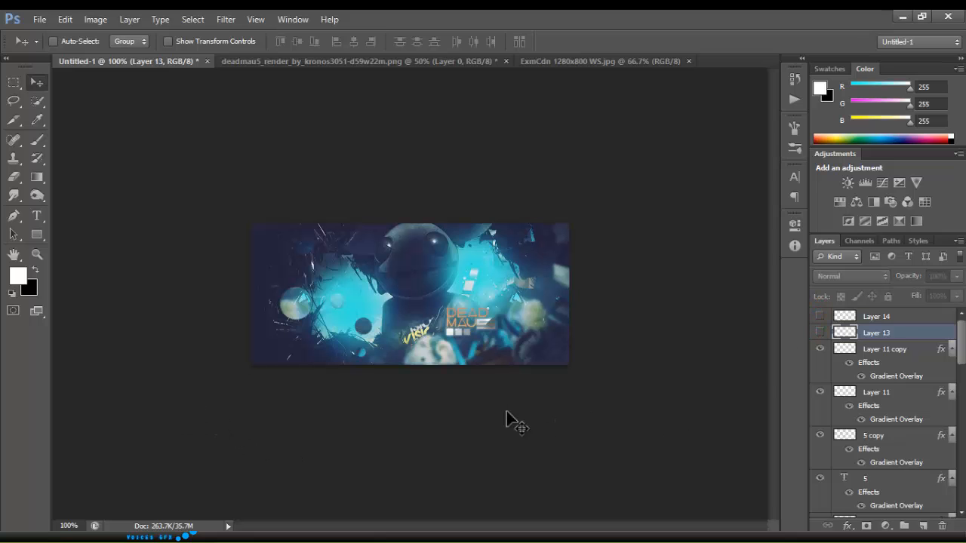